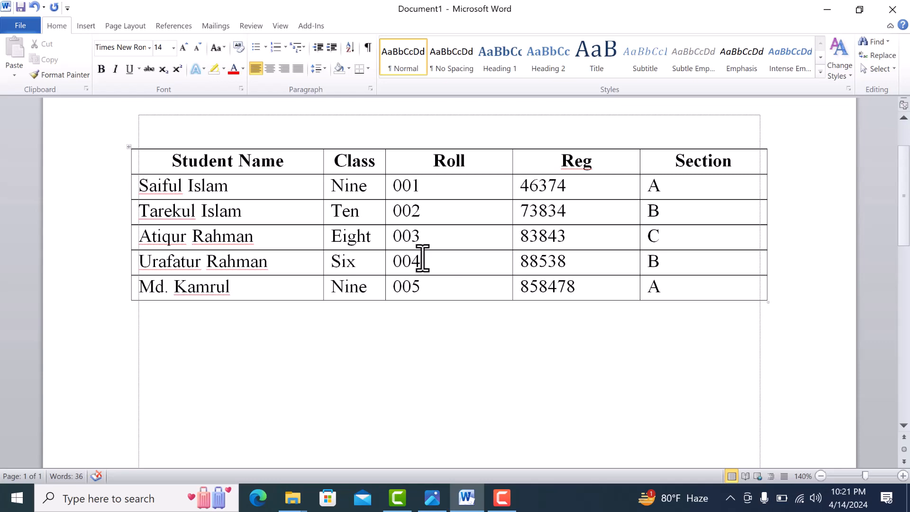
Look over the table insertion options, then place the cursor in the student table and view its design and layout tools.
{"action": "scroll", "coordinate": [412, 257], "scroll_direction": "up", "scroll_amount": 2}
{"action": "scroll", "coordinate": [304, 266], "scroll_direction": "down", "scroll_amount": 1}
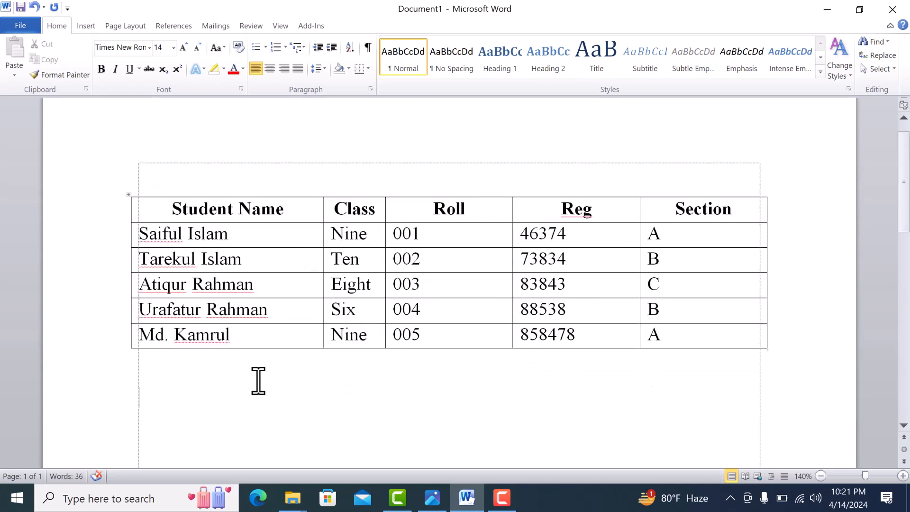
{"action": "left_click", "coordinate": [86, 25]}
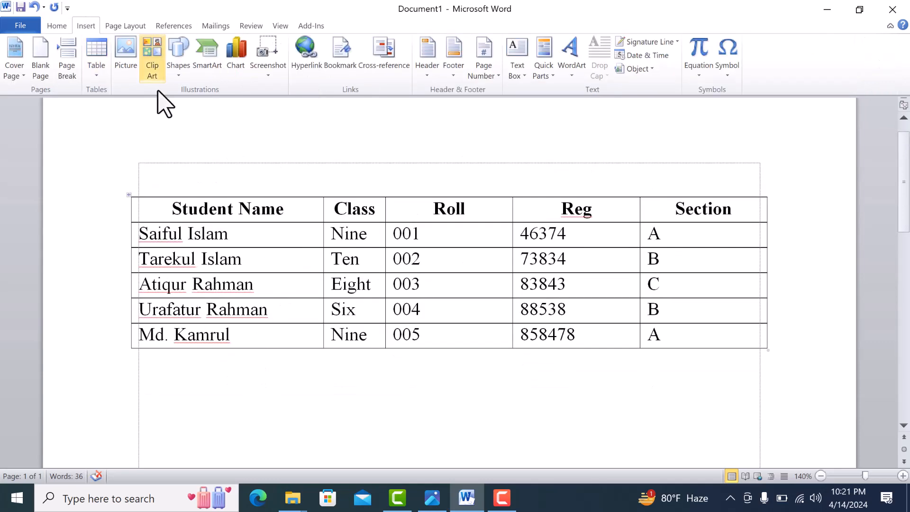
{"action": "left_click", "coordinate": [96, 71]}
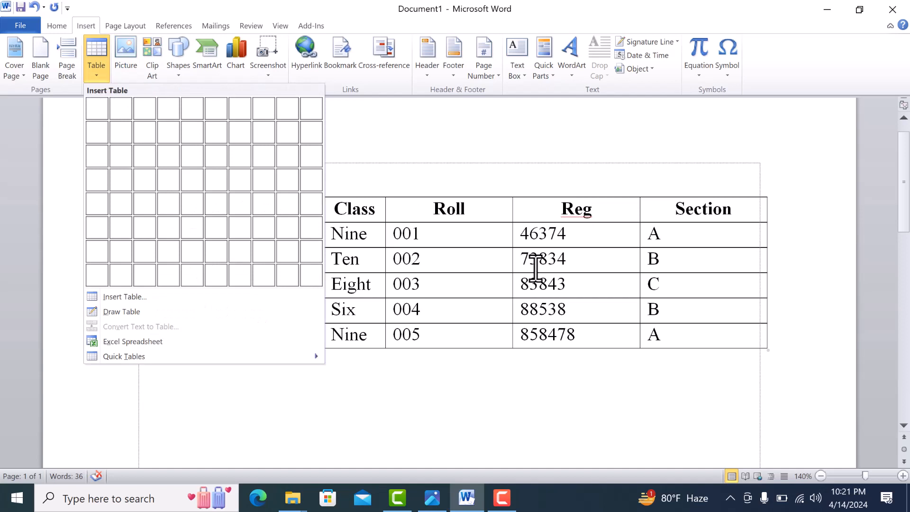
{"action": "left_click", "coordinate": [508, 284]}
{"action": "left_click", "coordinate": [483, 262]}
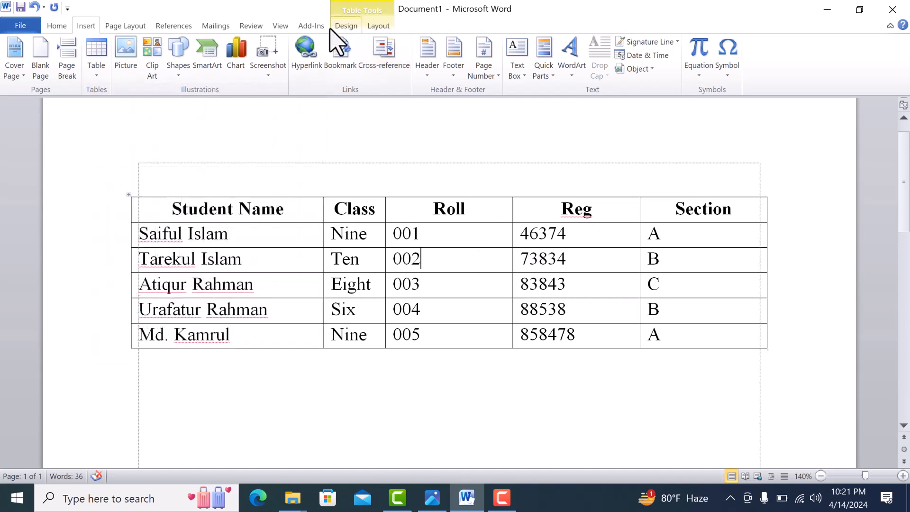
{"action": "left_click", "coordinate": [335, 27]}
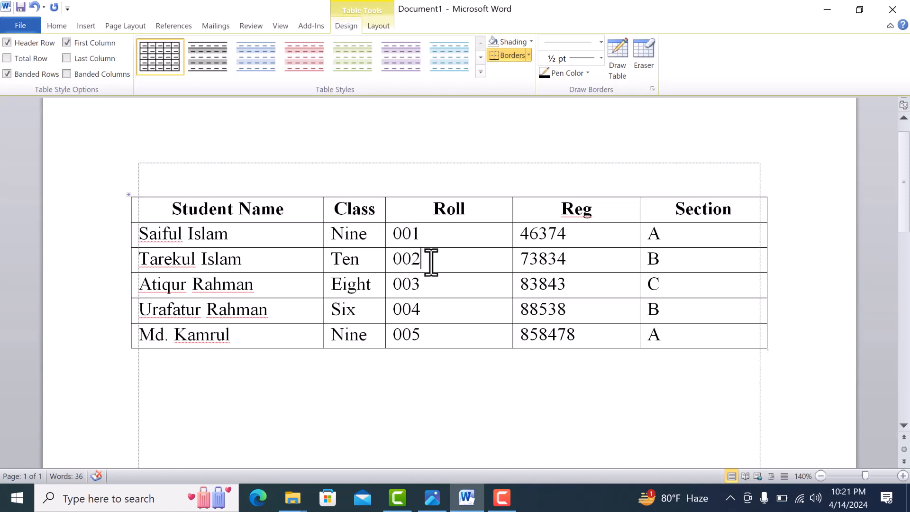
{"action": "left_click", "coordinate": [374, 27]}
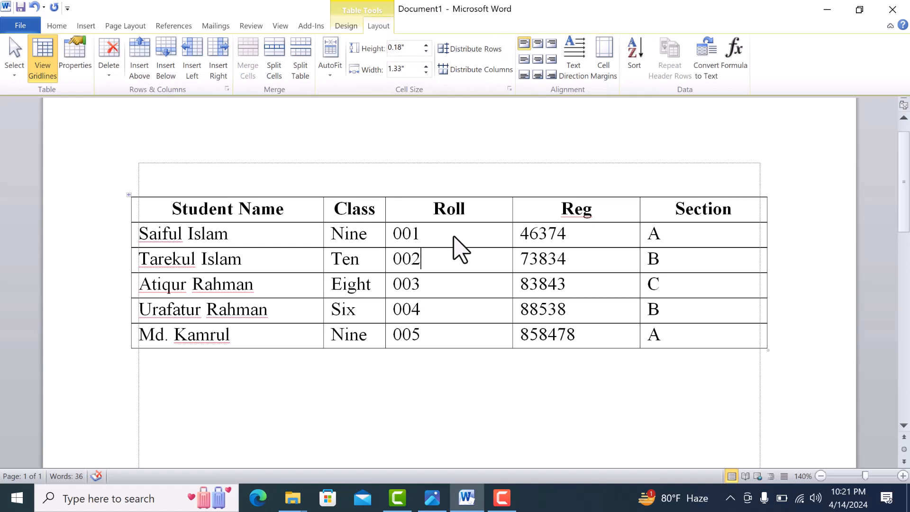
{"action": "left_click", "coordinate": [467, 276]}
{"action": "scroll", "coordinate": [467, 266], "scroll_direction": "down", "scroll_amount": 1}
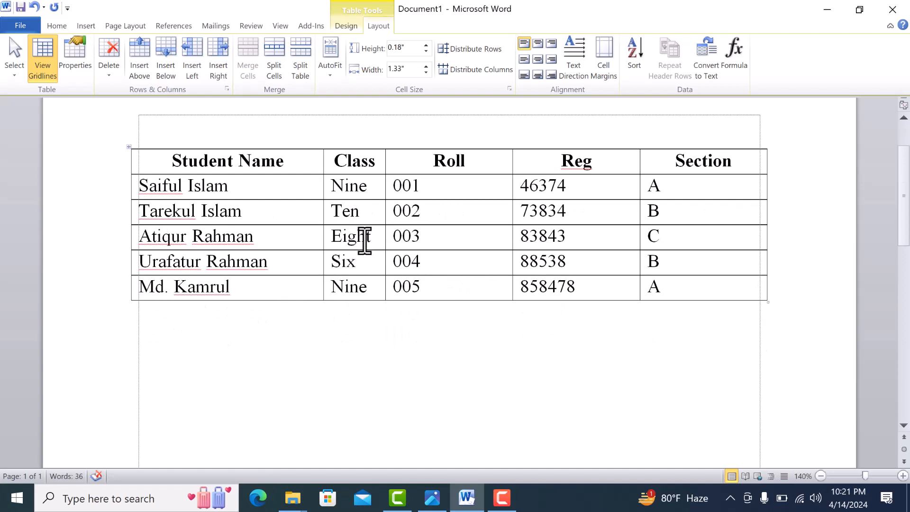
{"action": "scroll", "coordinate": [439, 260], "scroll_direction": "up", "scroll_amount": 1}
{"action": "left_click", "coordinate": [435, 263]}
{"action": "left_click", "coordinate": [438, 237]}
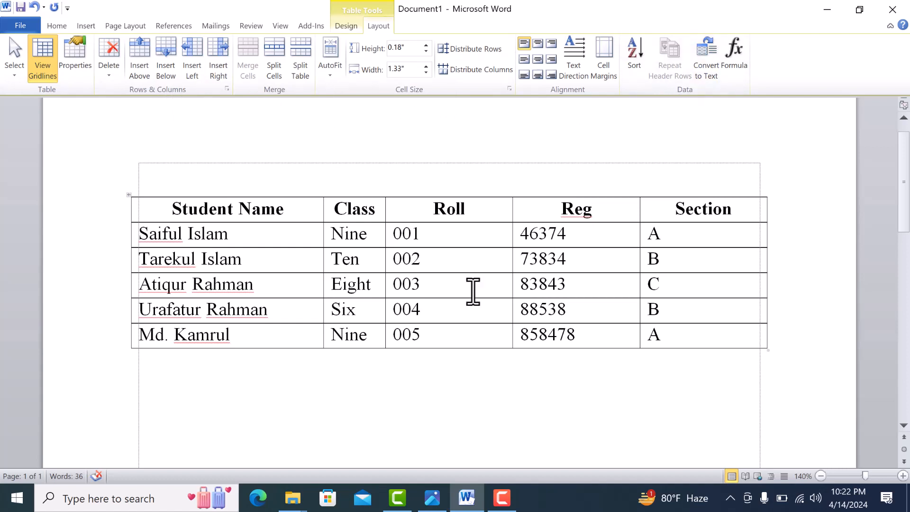
{"action": "left_click", "coordinate": [601, 242]}
{"action": "left_click", "coordinate": [671, 241]}
{"action": "left_click", "coordinate": [683, 210]}
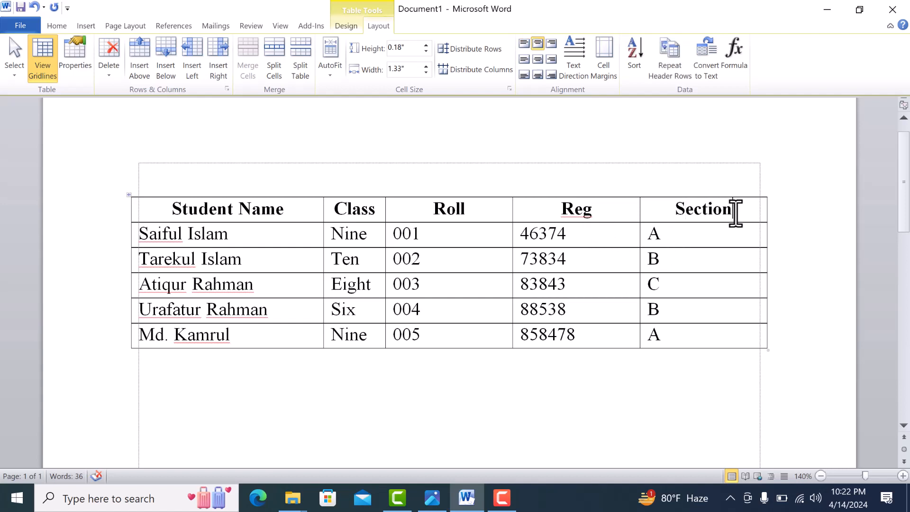
Insert a blank column to the right of the Section column.
{"action": "left_click", "coordinate": [738, 216]}
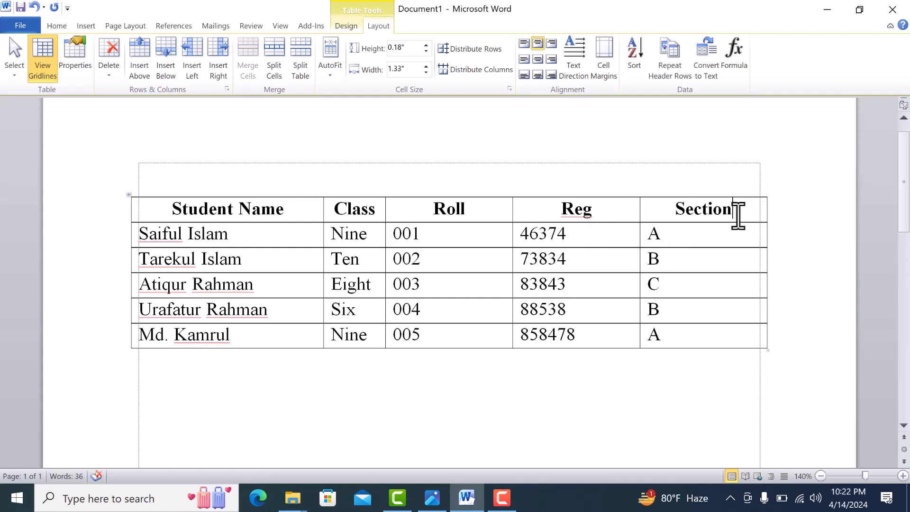
{"action": "left_click", "coordinate": [656, 241]}
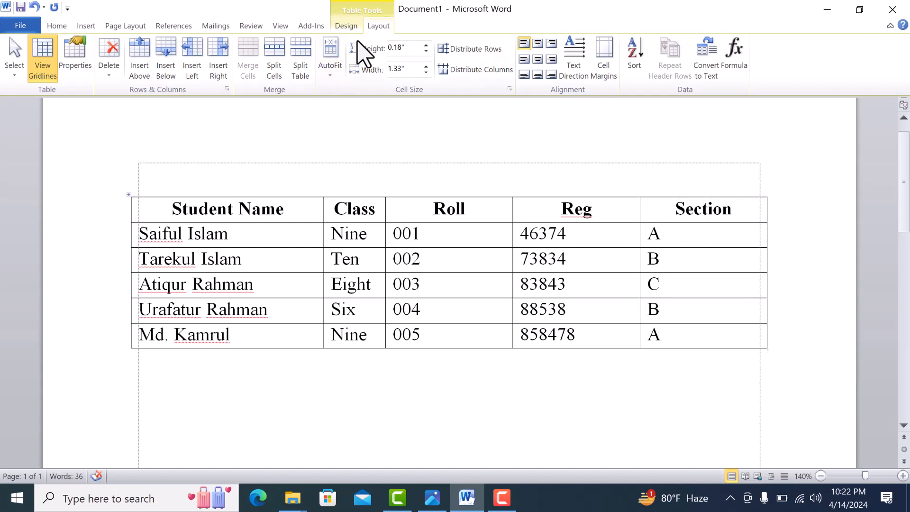
{"action": "left_click", "coordinate": [219, 75]}
{"action": "left_click", "coordinate": [719, 216]}
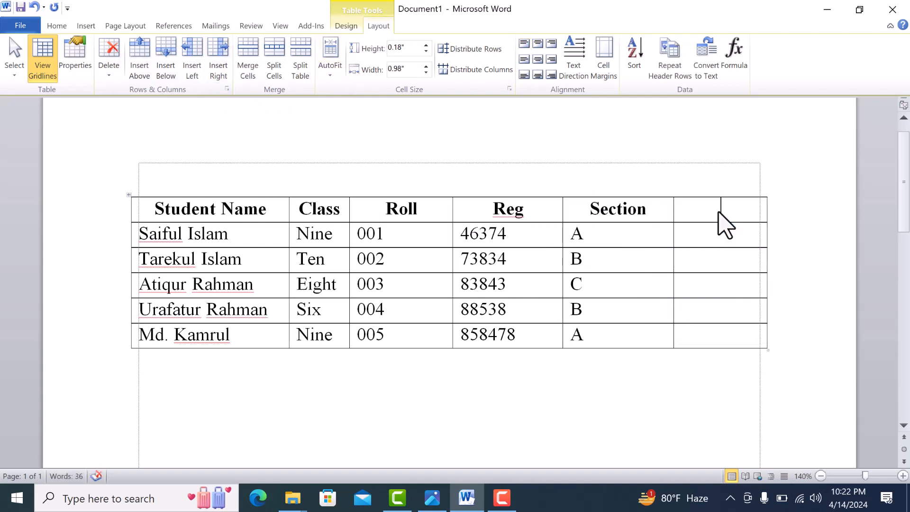
Insert a blank column to the left of the Section column.
{"action": "left_click", "coordinate": [602, 235]}
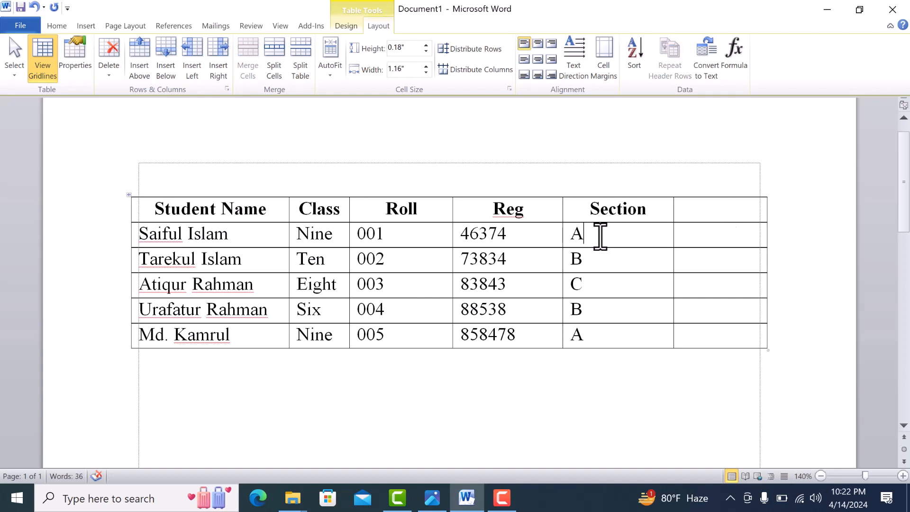
{"action": "left_click", "coordinate": [193, 71]}
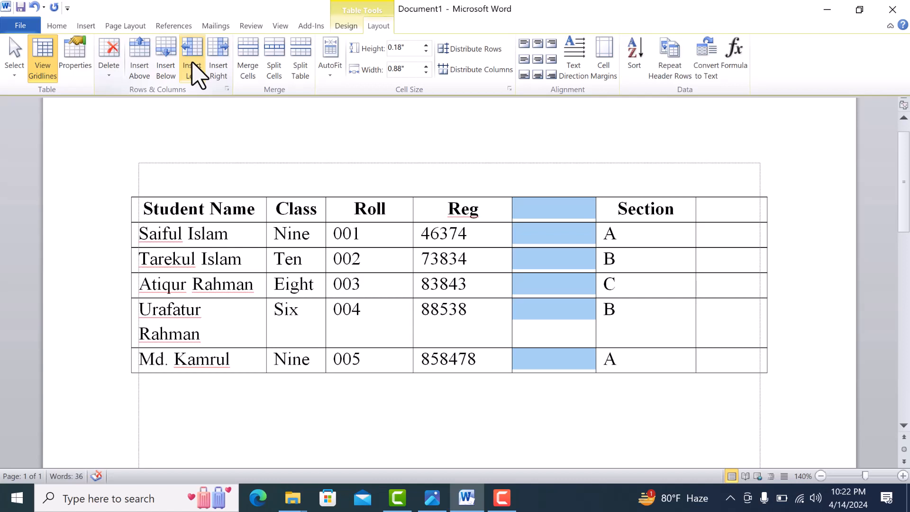
{"action": "left_click", "coordinate": [468, 233]}
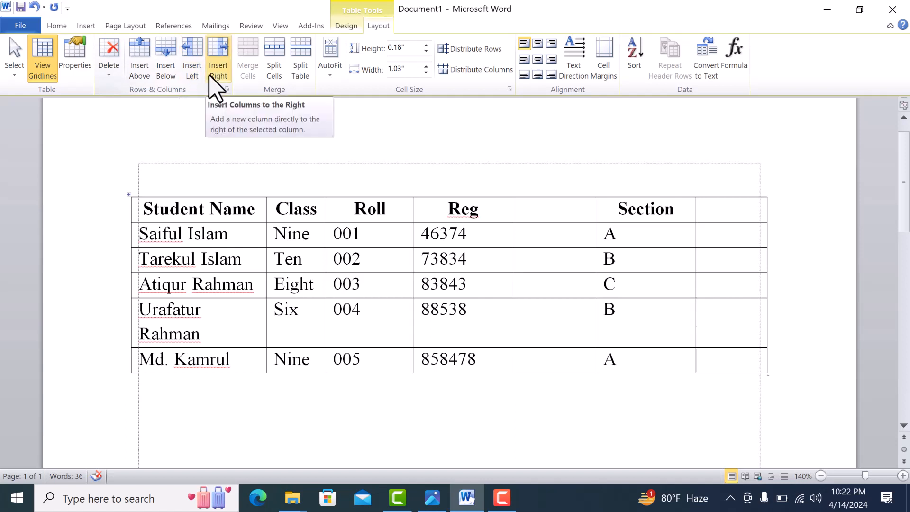
Delete the blank column between the Reg and Section columns.
{"action": "left_click", "coordinate": [544, 193]}
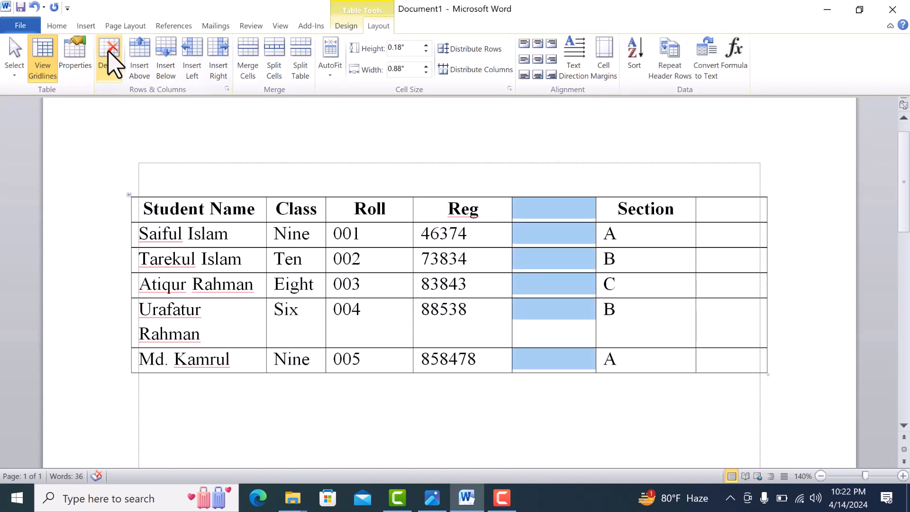
{"action": "left_click", "coordinate": [107, 75]}
{"action": "left_click", "coordinate": [108, 66]}
{"action": "left_click", "coordinate": [110, 75]}
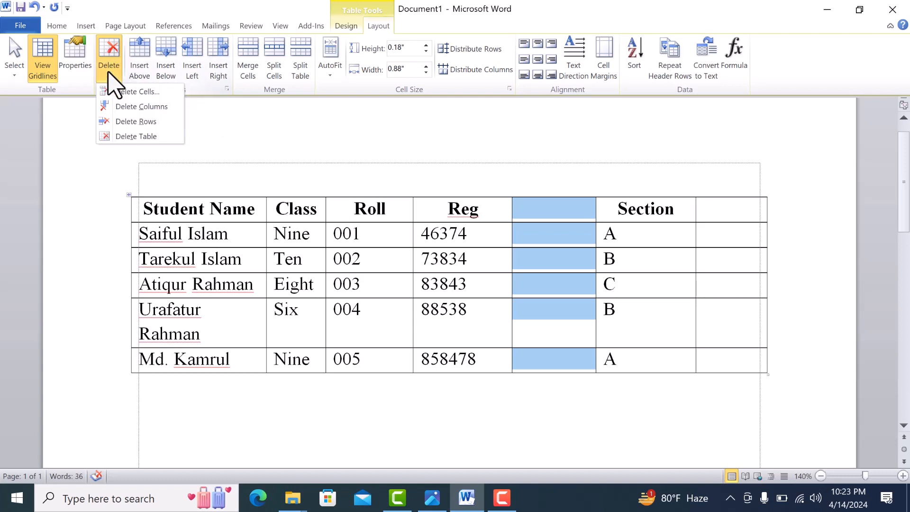
{"action": "left_click", "coordinate": [147, 107]}
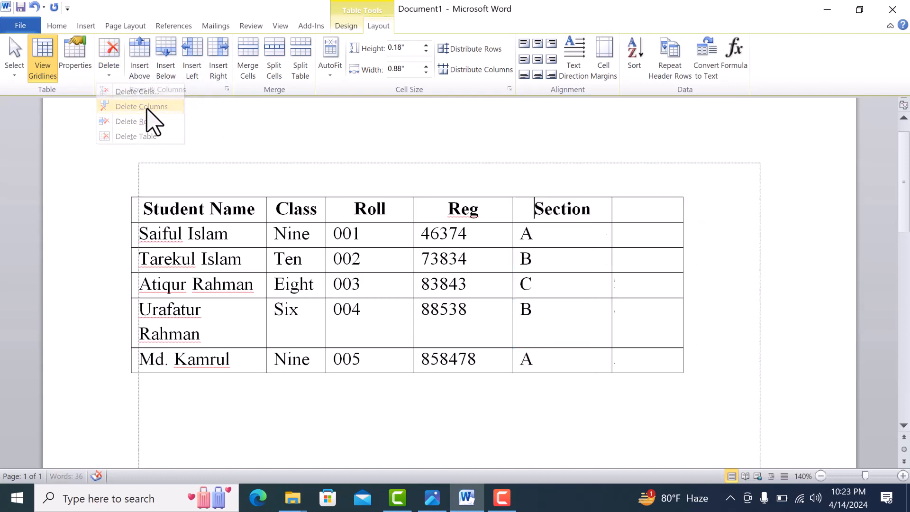
Delete the blank column after the Section column.
{"action": "left_click", "coordinate": [643, 193]}
{"action": "left_click", "coordinate": [109, 76]}
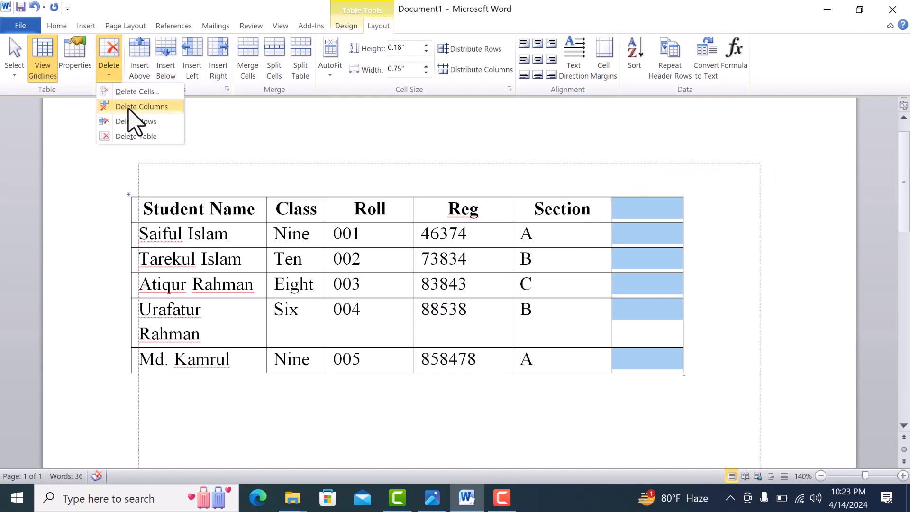
{"action": "left_click", "coordinate": [142, 107]}
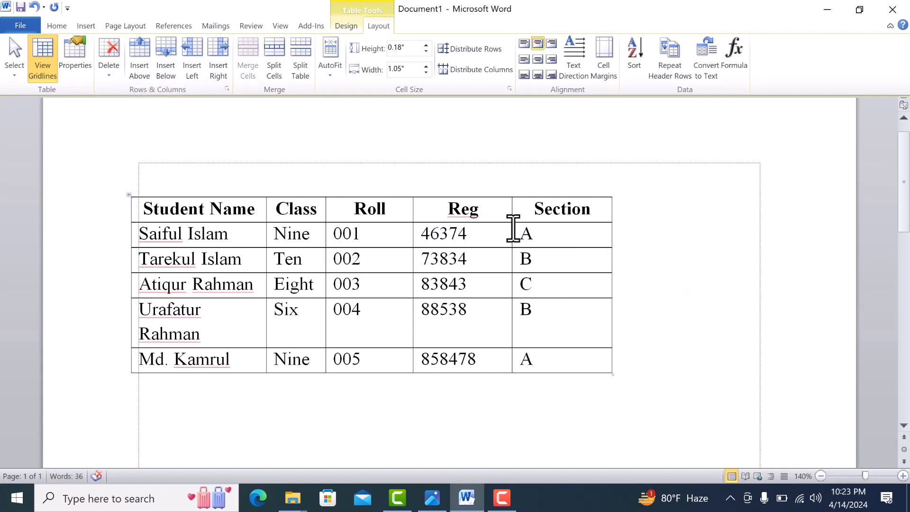
{"action": "left_click", "coordinate": [559, 234]}
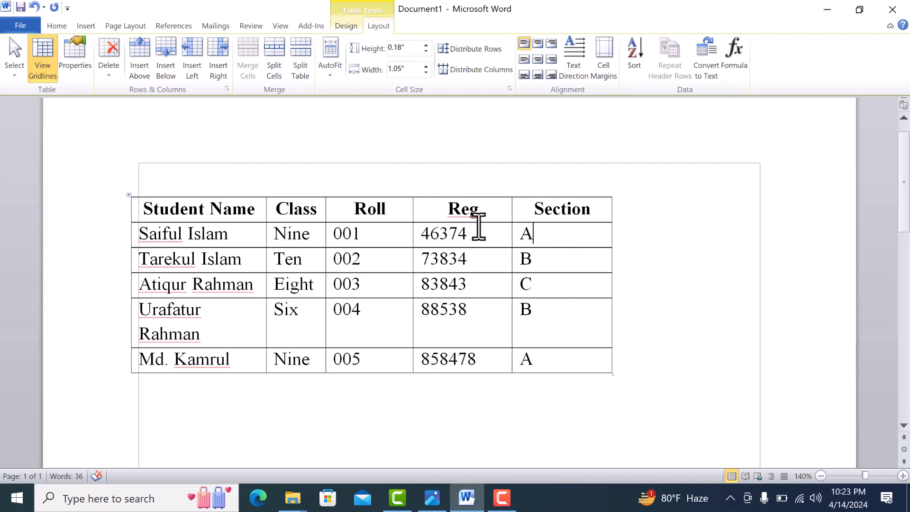
Append eight blank rows to the end of the student table, starting from its last cell.
{"action": "scroll", "coordinate": [436, 227], "scroll_direction": "down", "scroll_amount": 1}
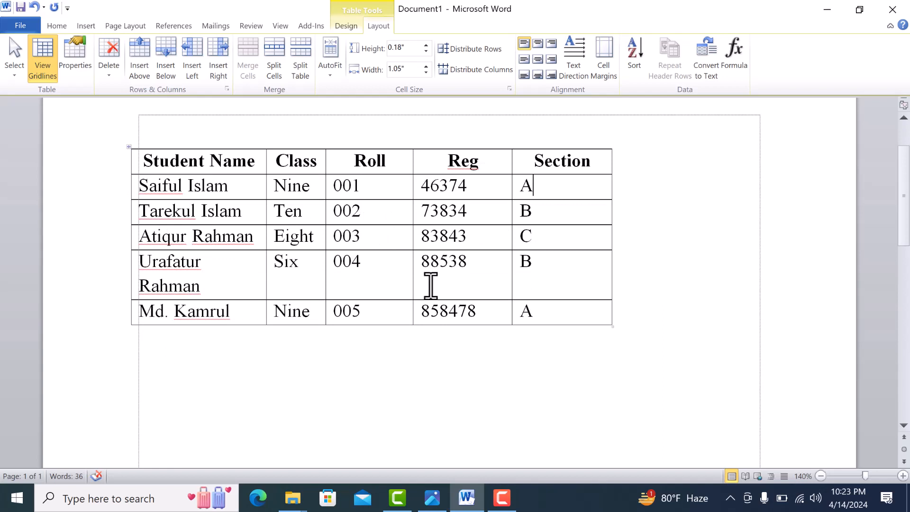
{"action": "left_click", "coordinate": [556, 317]}
{"action": "key", "text": "Tab"}
{"action": "key", "text": "Tab"}
{"action": "key", "text": "Tab"}
{"action": "key", "text": "Tab"}
{"action": "key", "text": "Tab"}
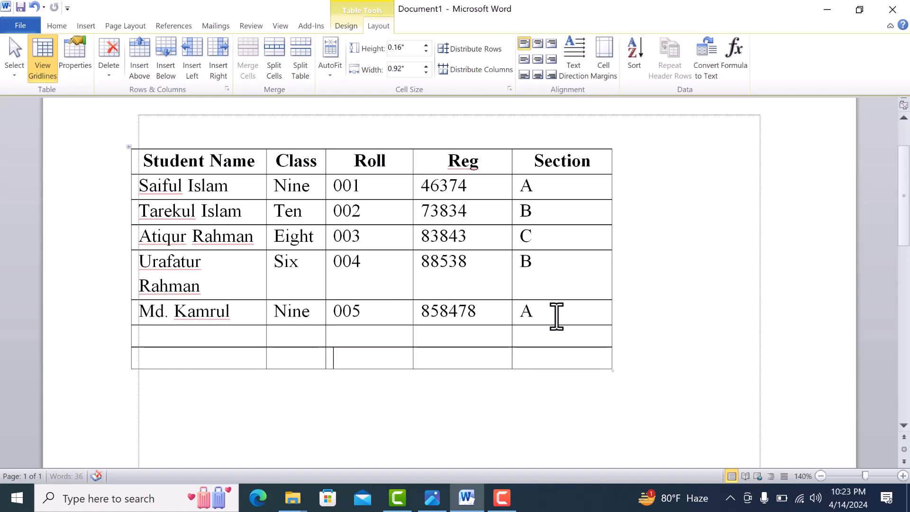
{"action": "key", "text": "Tab"}
{"action": "key", "text": "Tab"}
{"action": "key", "text": "Tab"}
{"action": "key", "text": "Tab"}
{"action": "key", "text": "Tab"}
{"action": "key", "text": "Tab"}
{"action": "key", "text": "Tab"}
{"action": "key", "text": "Tab"}
{"action": "key", "text": "Tab"}
{"action": "key", "text": "Tab"}
{"action": "key", "text": "Tab"}
{"action": "key", "text": "Tab"}
{"action": "key", "text": "Tab"}
{"action": "key", "text": "Tab"}
{"action": "key", "text": "Tab"}
{"action": "key", "text": "Tab"}
{"action": "key", "text": "Tab"}
{"action": "key", "text": "Tab"}
{"action": "key", "text": "Tab"}
{"action": "key", "text": "Tab"}
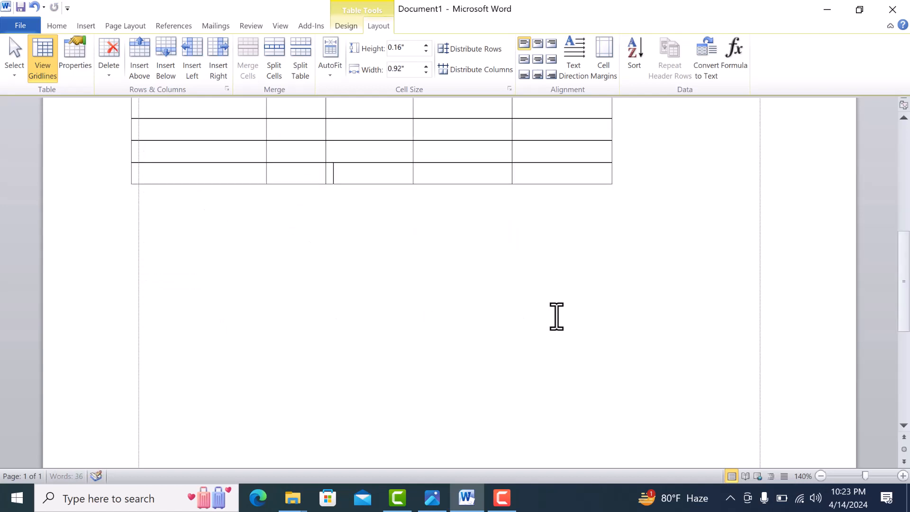
Delete all the blank rows beneath the last student row.
{"action": "scroll", "coordinate": [545, 309], "scroll_direction": "up", "scroll_amount": 4}
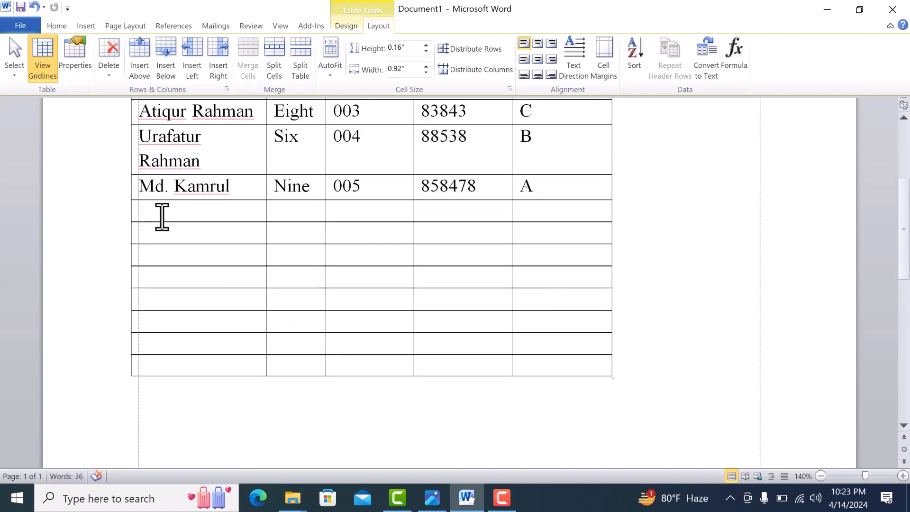
{"action": "left_click_drag", "start_coordinate": [160, 214], "coordinate": [563, 360]}
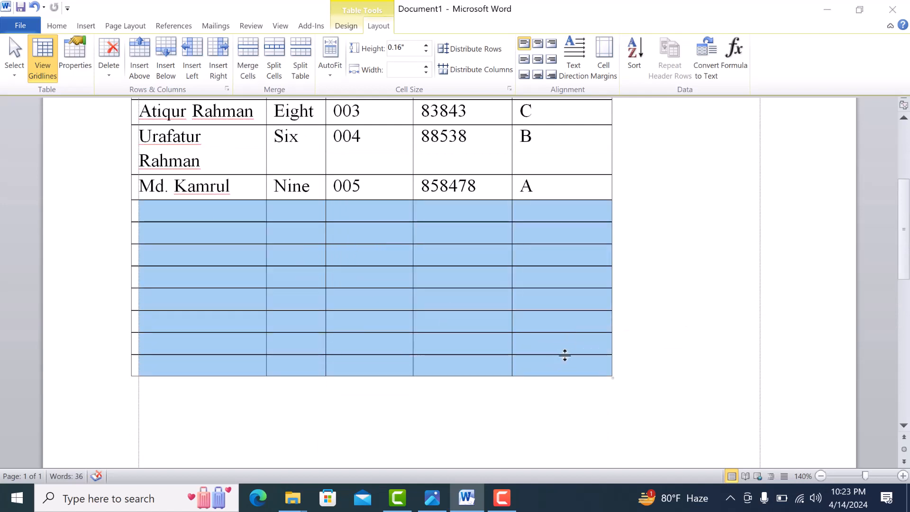
{"action": "key", "text": "BackSpace"}
{"action": "left_click", "coordinate": [426, 273]}
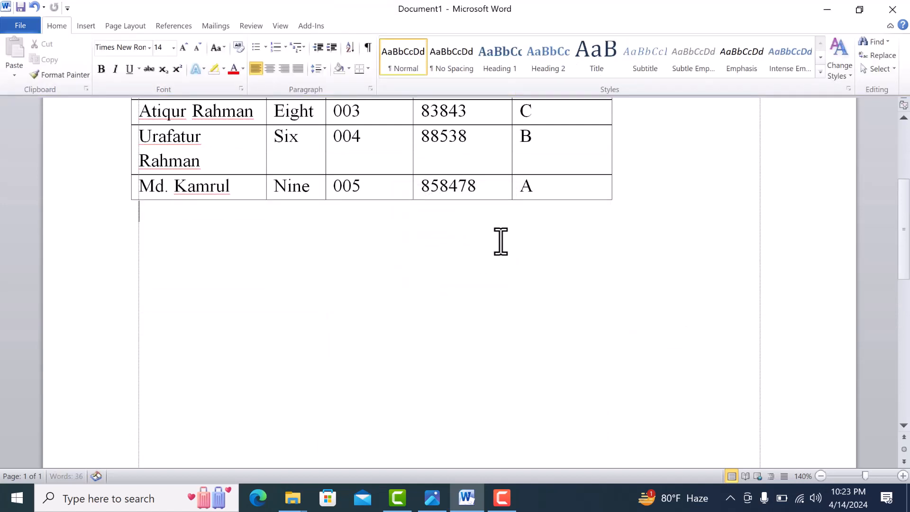
{"action": "key", "text": "ctrl+z"}
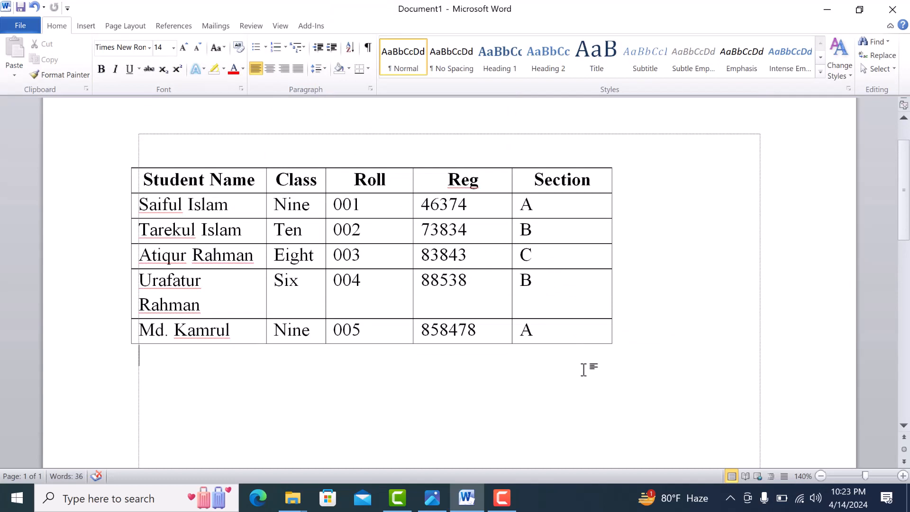
Insert a blank row above the first student row, directly under the header row.
{"action": "left_click", "coordinate": [556, 209]}
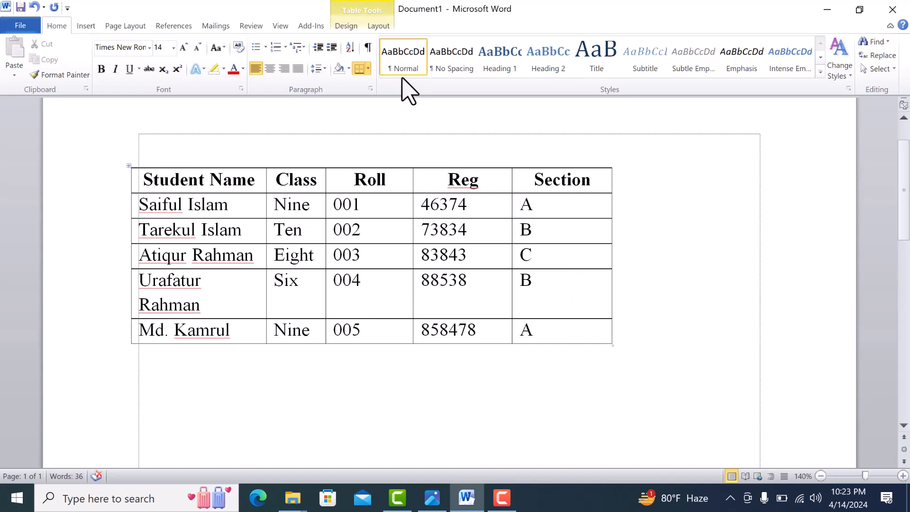
{"action": "left_click", "coordinate": [378, 27]}
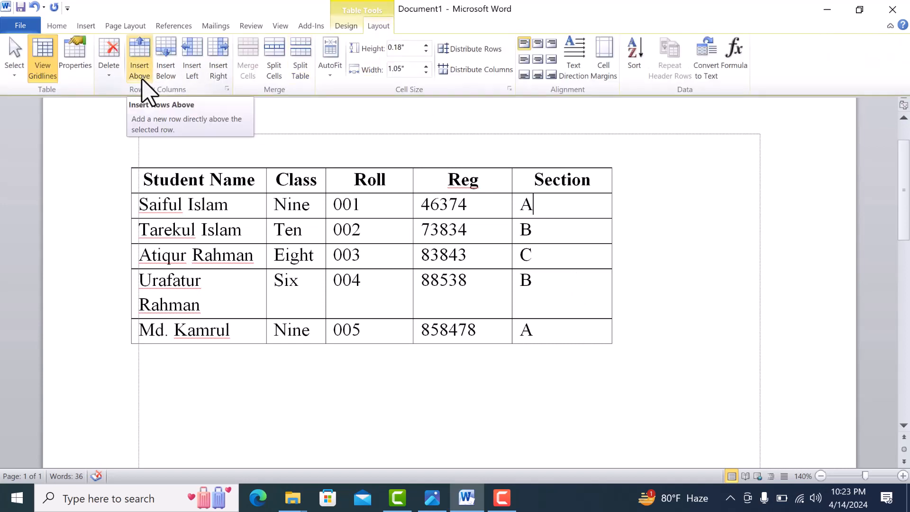
{"action": "left_click", "coordinate": [484, 213]}
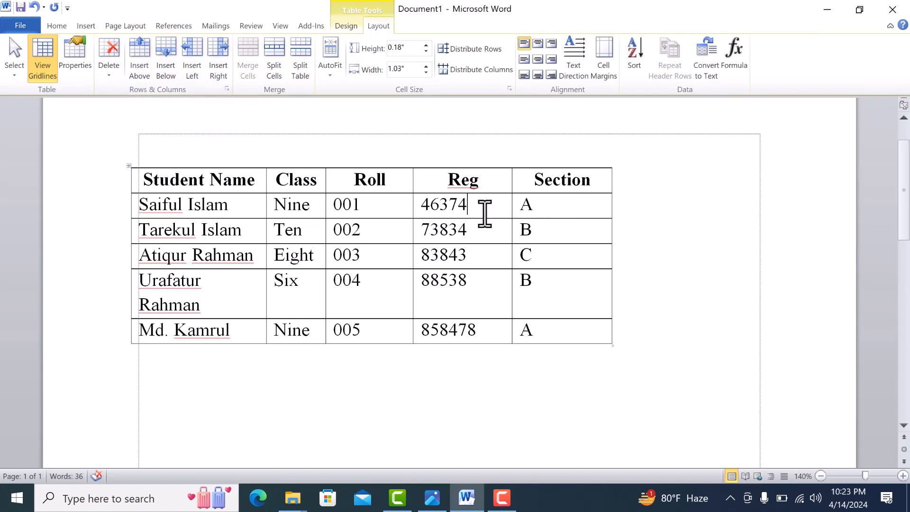
{"action": "left_click", "coordinate": [141, 71]}
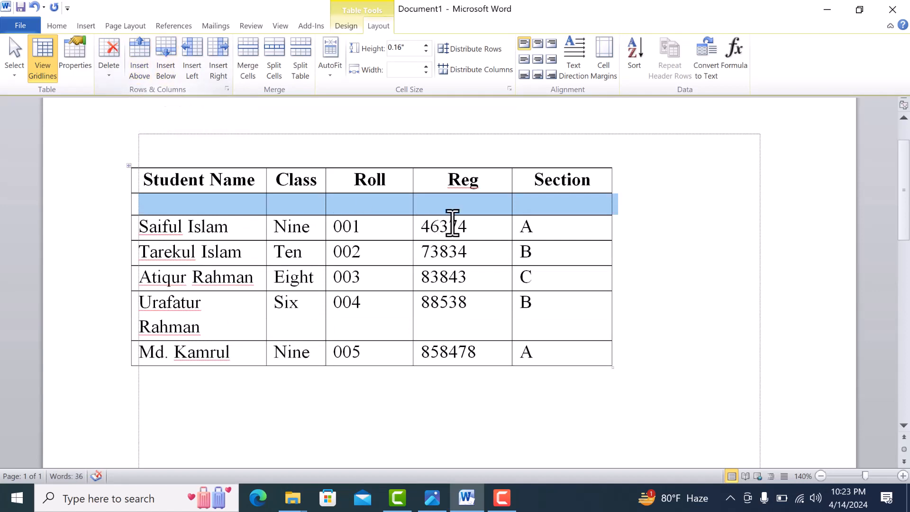
Insert a blank row below the first student row.
{"action": "left_click", "coordinate": [487, 231]}
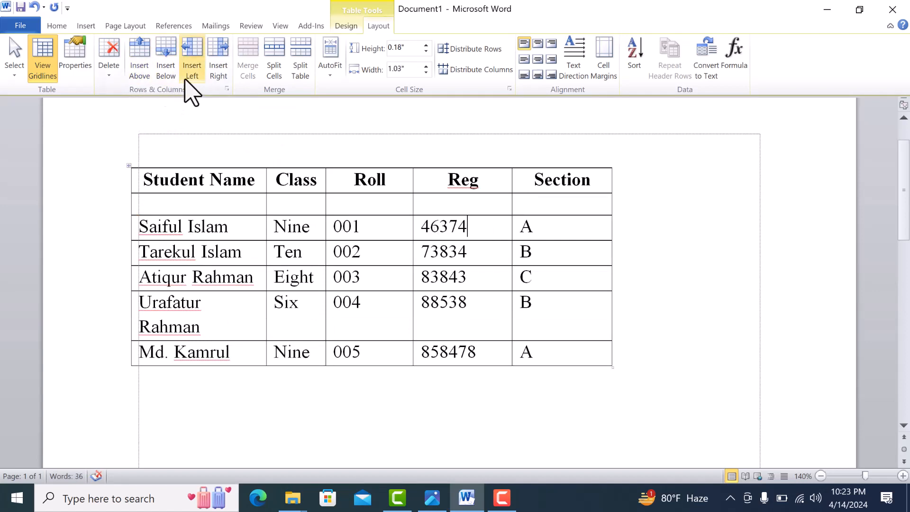
{"action": "left_click", "coordinate": [179, 87]}
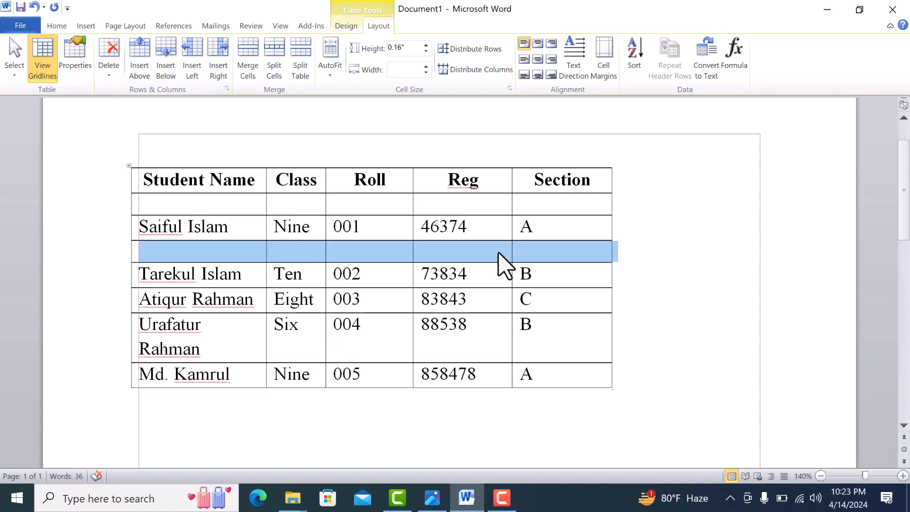
{"action": "left_click", "coordinate": [485, 227]}
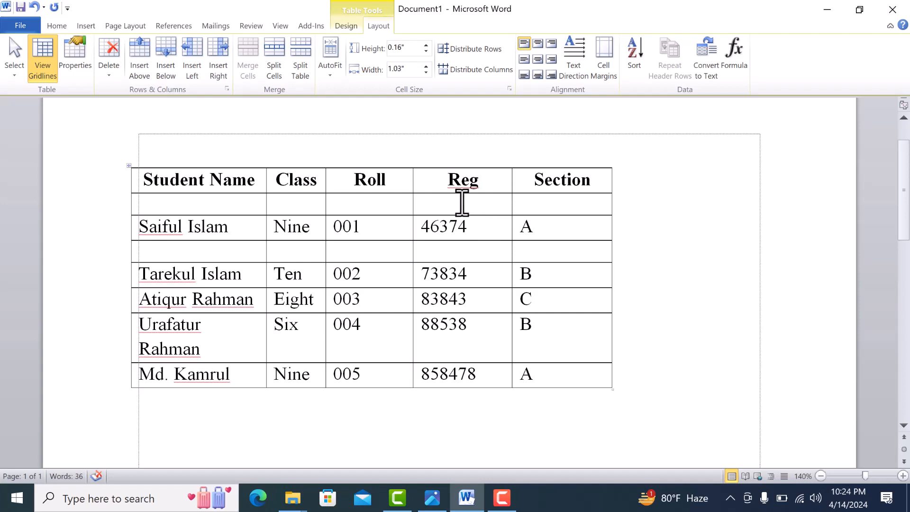
Delete the blank row below the first student row and the blank row directly under the header row.
{"action": "left_click", "coordinate": [418, 198]}
{"action": "left_click", "coordinate": [464, 249]}
{"action": "left_click", "coordinate": [108, 75]}
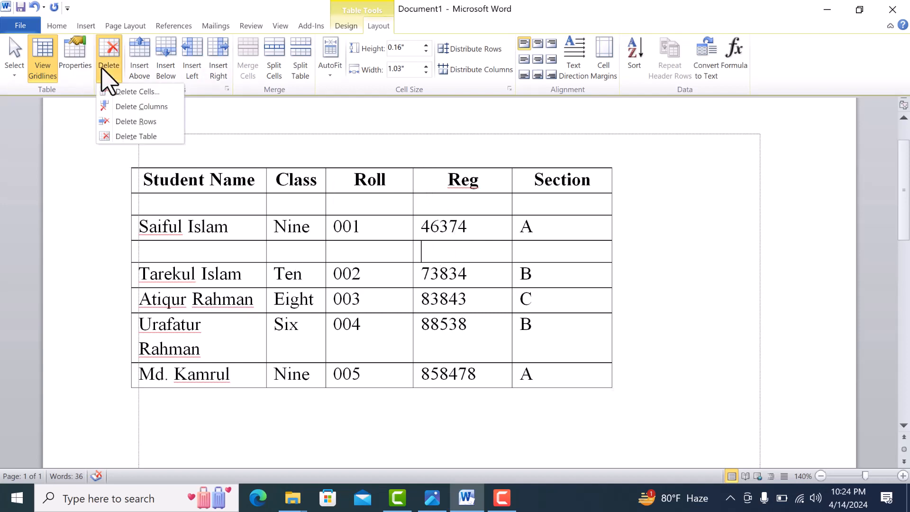
{"action": "left_click", "coordinate": [145, 135]}
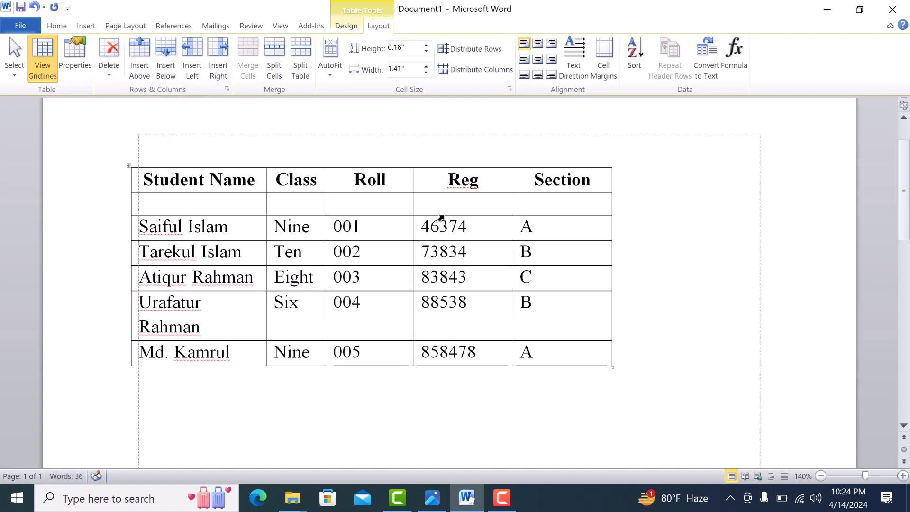
{"action": "left_click", "coordinate": [450, 206]}
{"action": "left_click", "coordinate": [109, 76]}
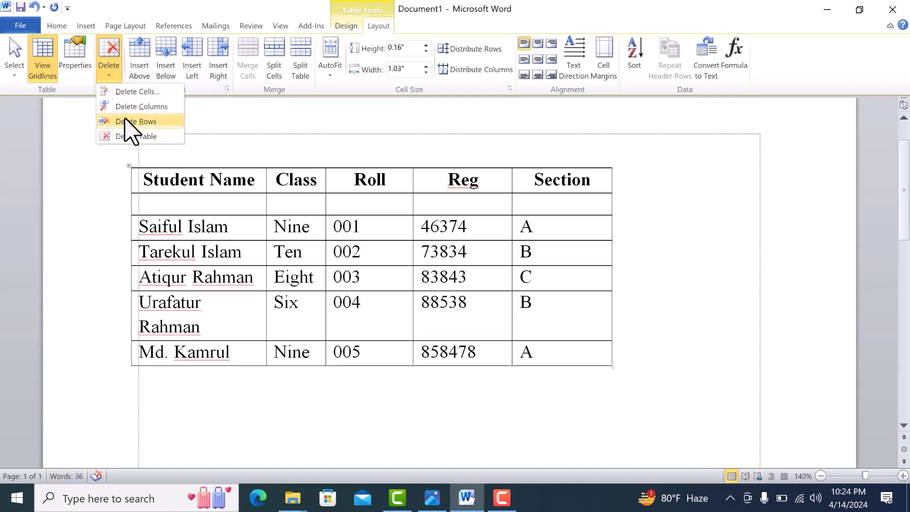
{"action": "left_click", "coordinate": [135, 123]}
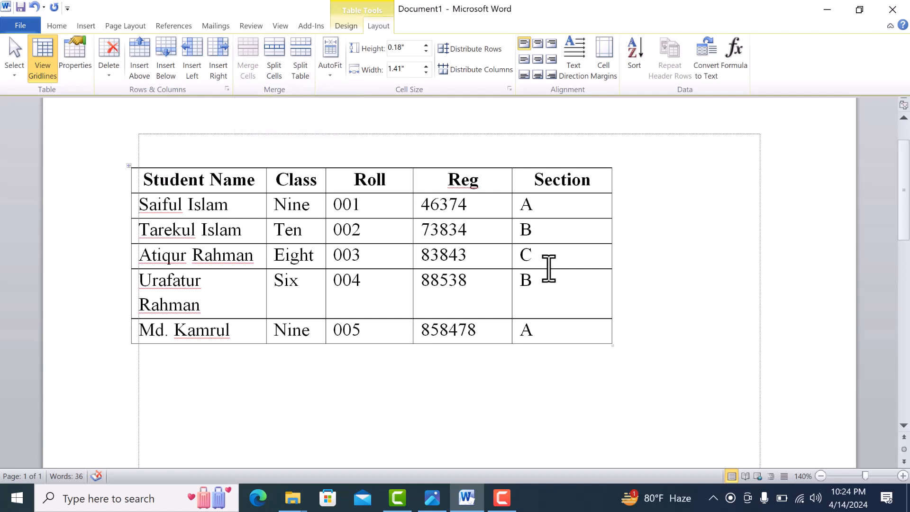
Insert two blank columns to the right of the Section column.
{"action": "left_click", "coordinate": [552, 228]}
{"action": "left_click", "coordinate": [598, 184]}
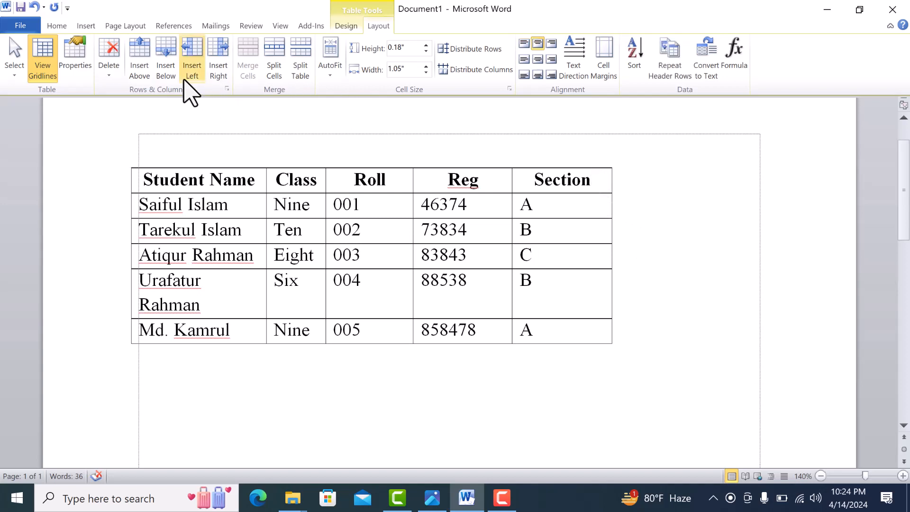
{"action": "left_click", "coordinate": [218, 71]}
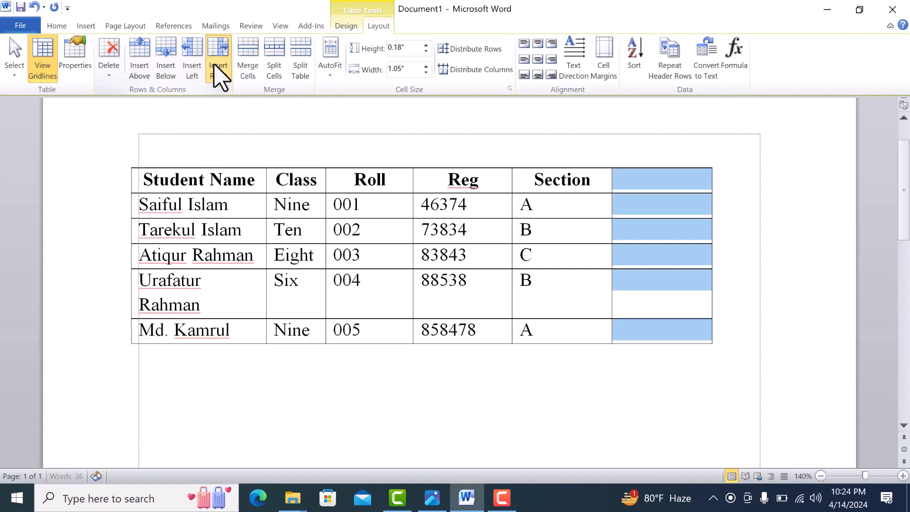
{"action": "left_click", "coordinate": [217, 71]}
{"action": "left_click", "coordinate": [600, 280]}
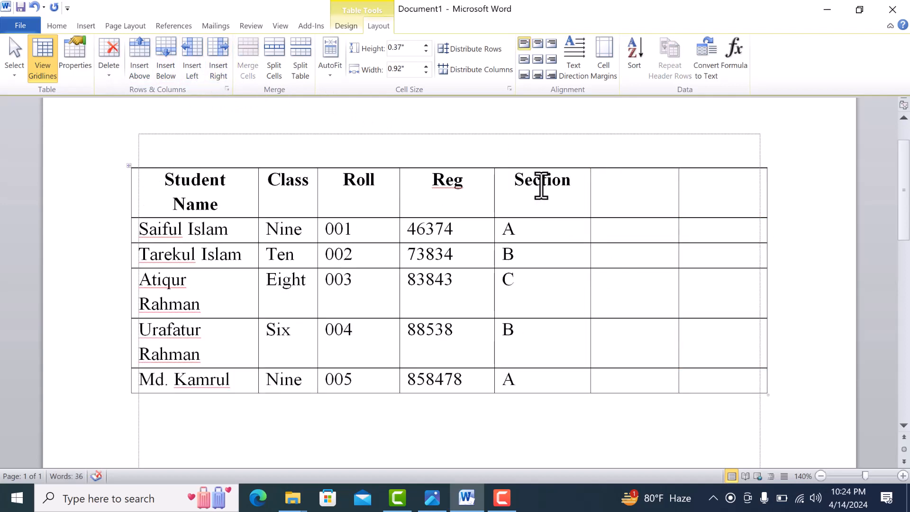
Merge the Section header with the two blank header cells beside it and enter B and C in the first student's blank cells.
{"action": "left_click_drag", "start_coordinate": [514, 183], "coordinate": [712, 187]}
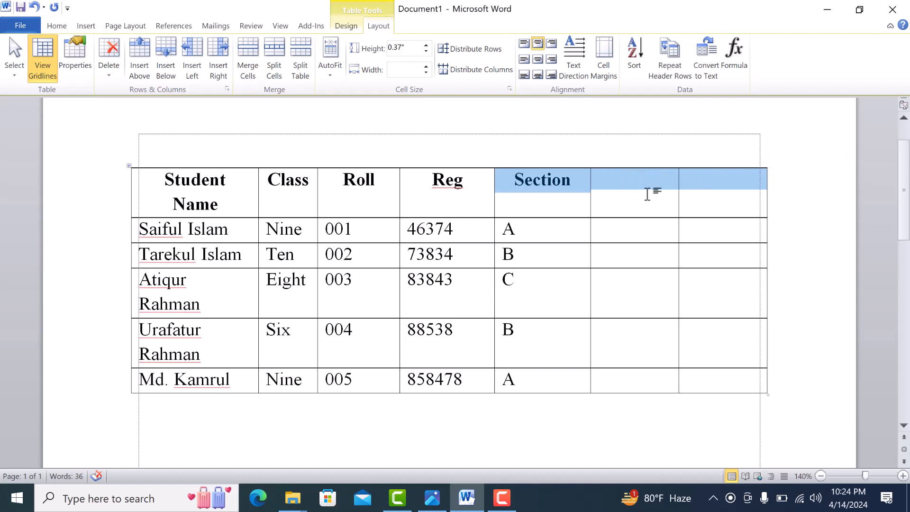
{"action": "left_click", "coordinate": [248, 71]}
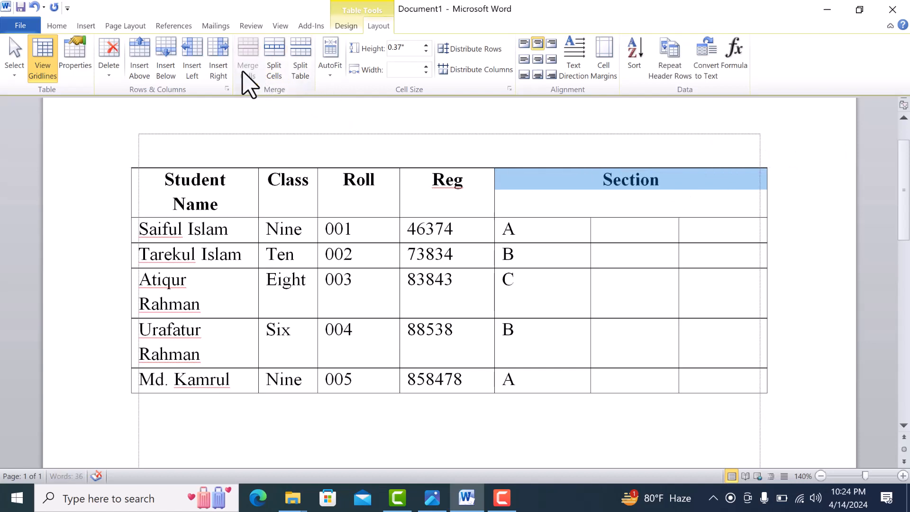
{"action": "left_click", "coordinate": [649, 224]}
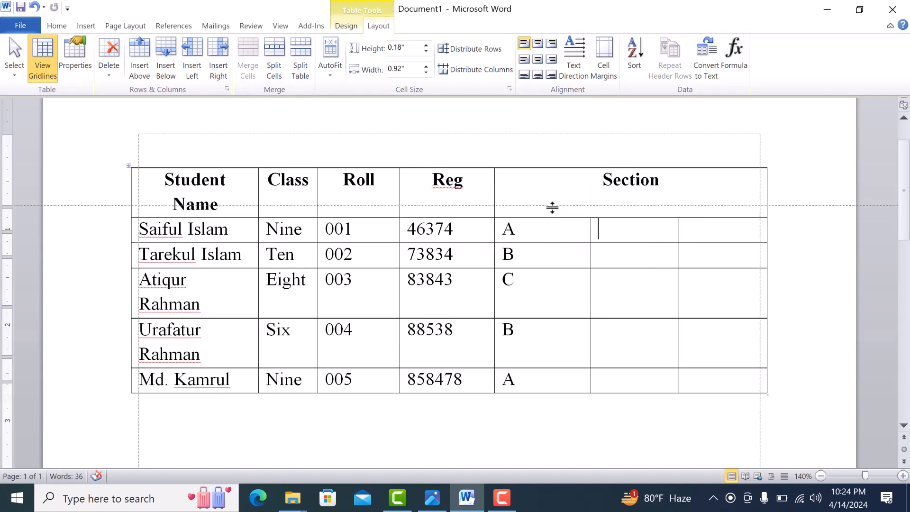
{"action": "left_click", "coordinate": [544, 236]}
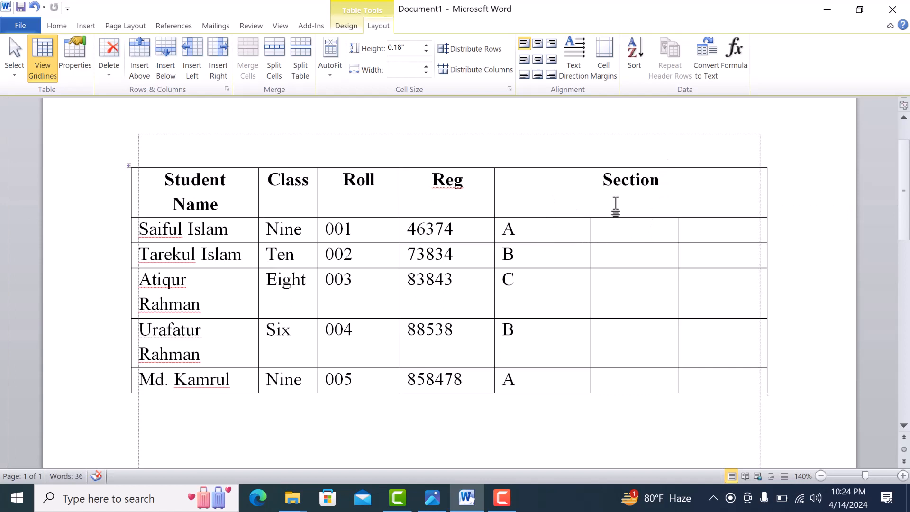
{"action": "left_click", "coordinate": [636, 239]}
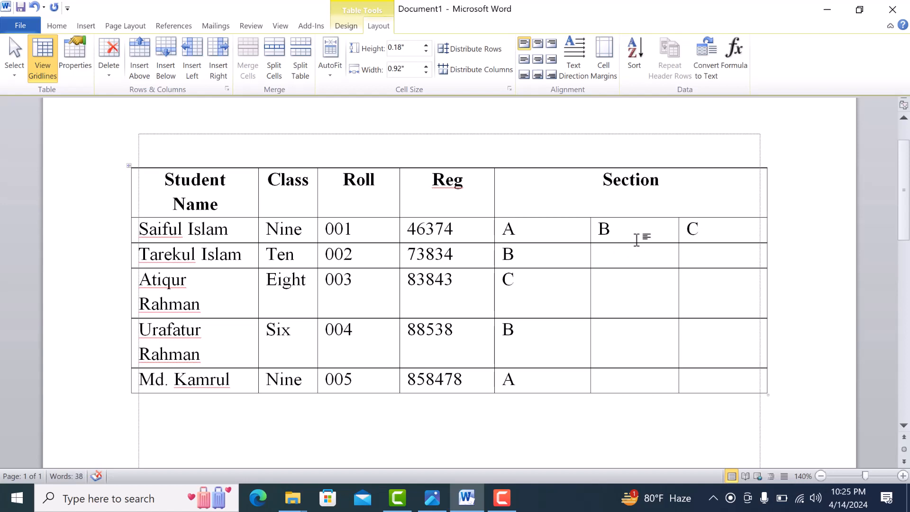
Undo the B and C entries, the Section header merge and the second added column.
{"action": "key", "text": "ctrl+z"}
{"action": "key", "text": "ctrl+z"}
{"action": "key", "text": "ctrl+z"}
{"action": "key", "text": "ctrl+z"}
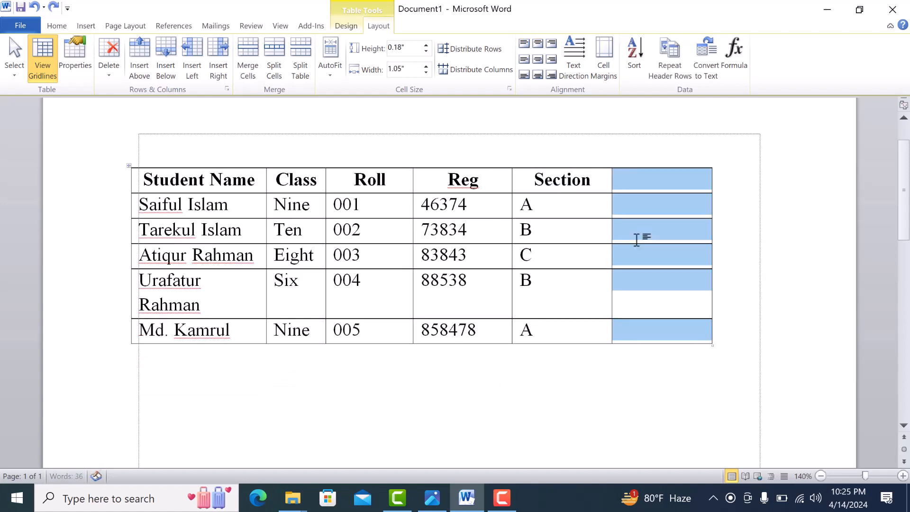
{"action": "left_click", "coordinate": [669, 259]}
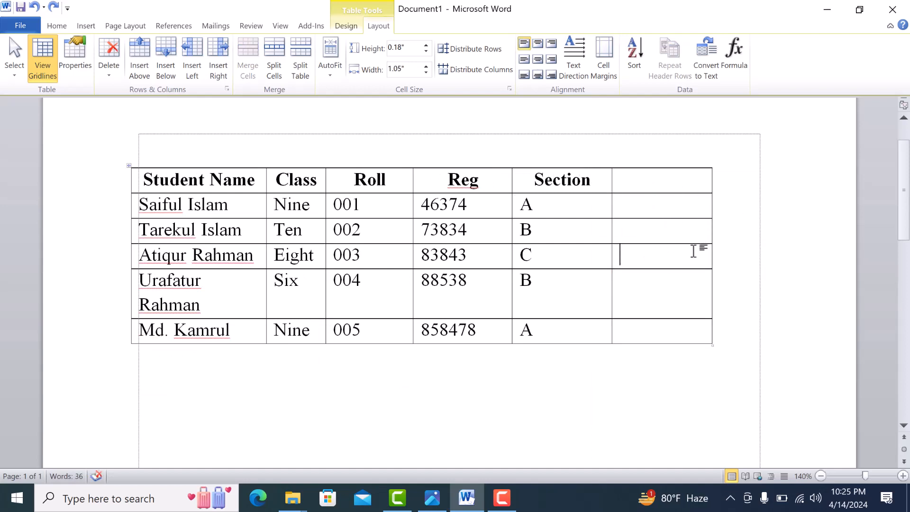
Merge all the blank cells beneath the header in the last column into one cell.
{"action": "left_click_drag", "start_coordinate": [654, 213], "coordinate": [637, 327]}
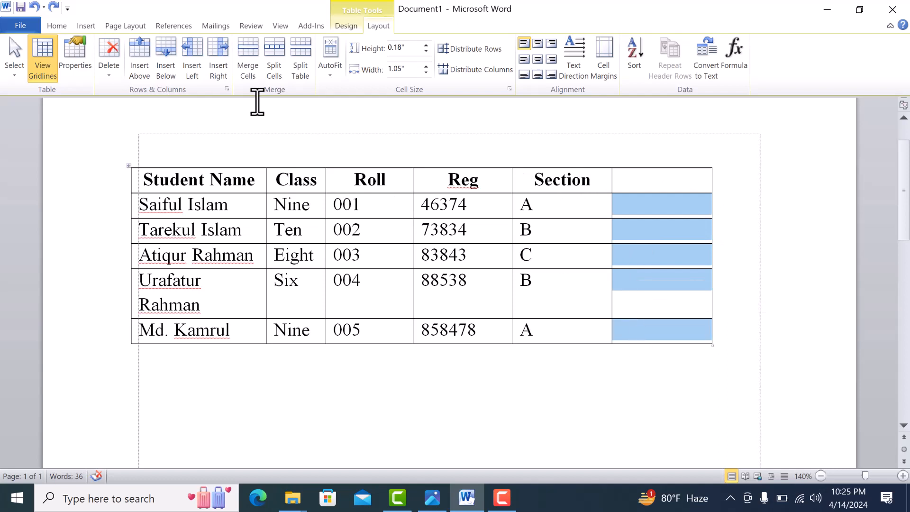
{"action": "left_click", "coordinate": [247, 69]}
{"action": "left_click", "coordinate": [651, 263]}
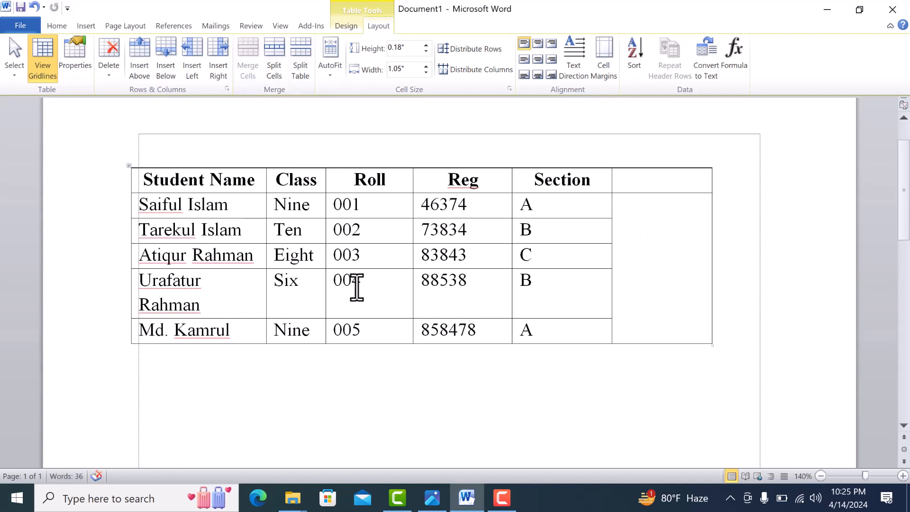
Merge the Roll, Reg and Section cells in the fourth student row.
{"action": "left_click_drag", "start_coordinate": [355, 288], "coordinate": [524, 289]}
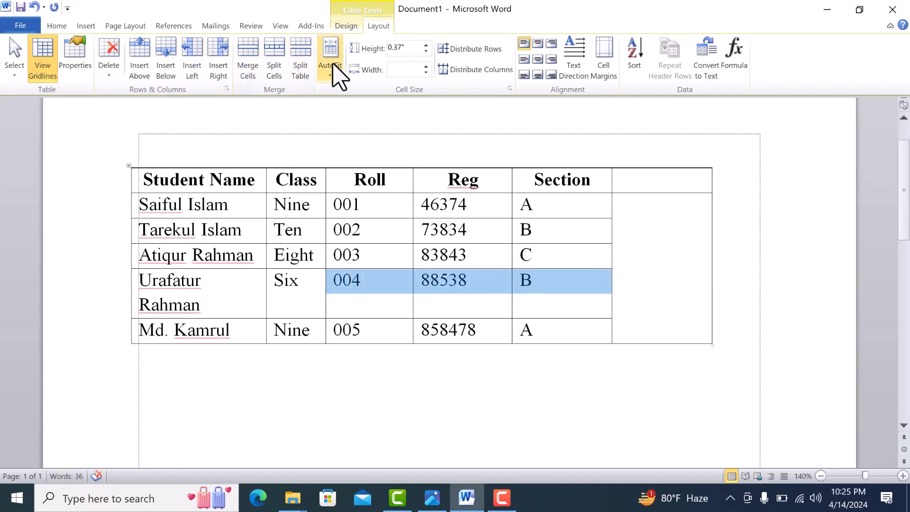
{"action": "left_click", "coordinate": [251, 71]}
{"action": "left_click", "coordinate": [466, 305]}
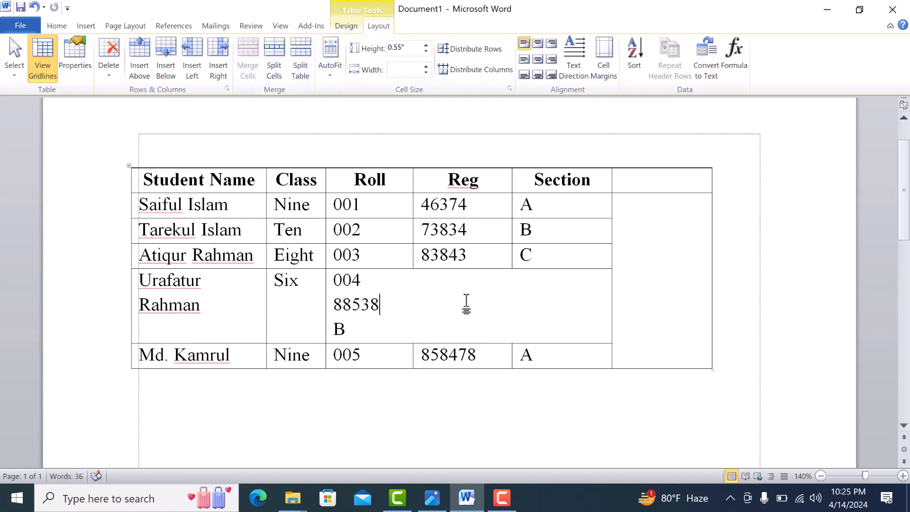
Undo the merges in the fourth student row and in the last column.
{"action": "key", "text": "ctrl+z"}
{"action": "key", "text": "ctrl+z"}
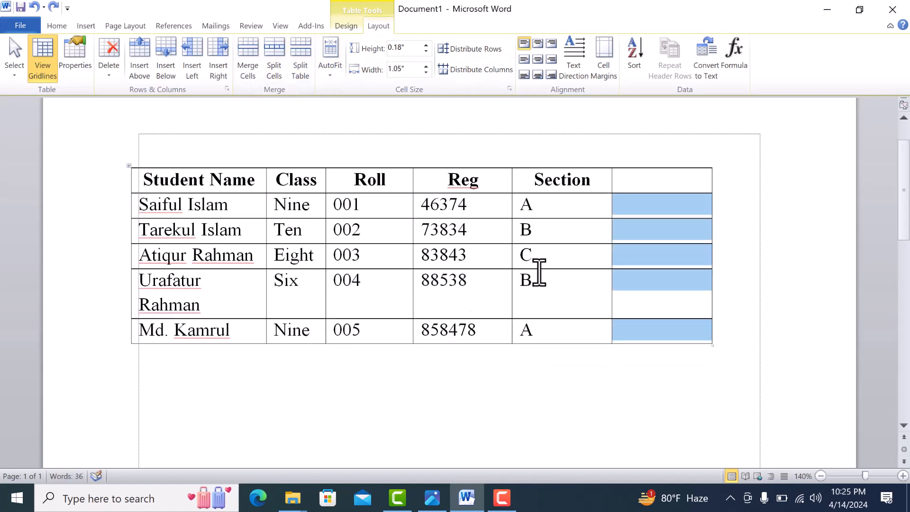
{"action": "left_click", "coordinate": [643, 308]}
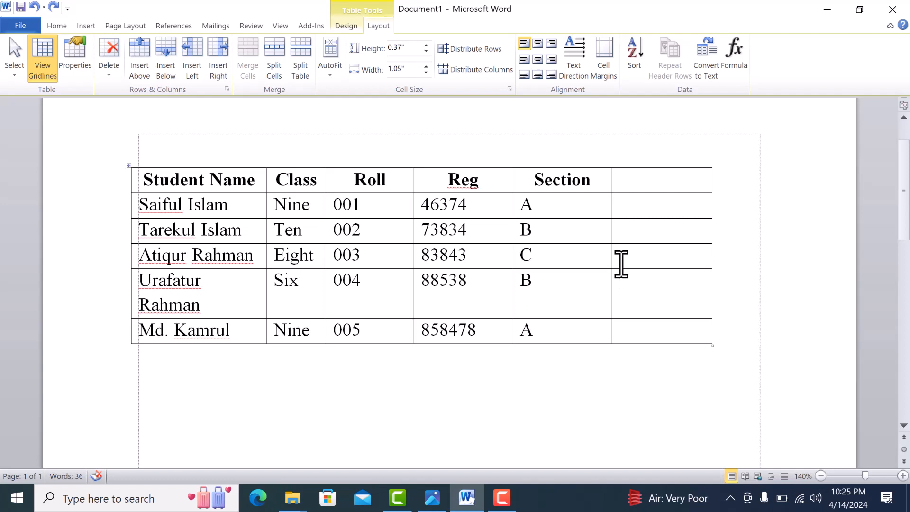
{"action": "left_click", "coordinate": [502, 497]}
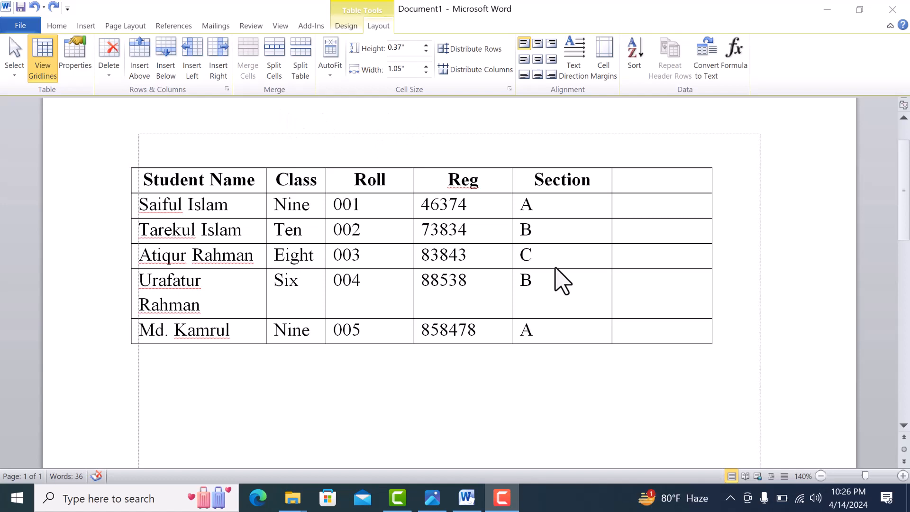
Merge the last column's blank cells across the first three student rows, and undo that merge.
{"action": "left_click", "coordinate": [608, 251]}
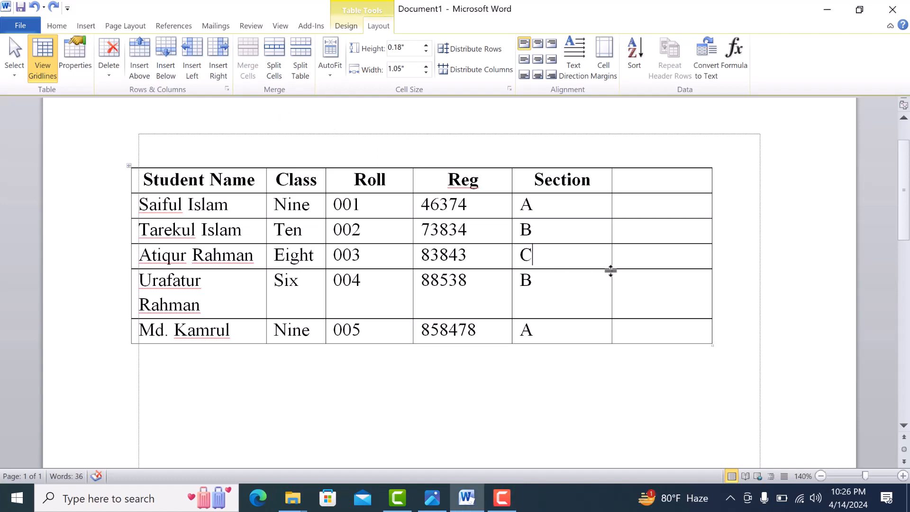
{"action": "left_click_drag", "start_coordinate": [626, 205], "coordinate": [639, 260]}
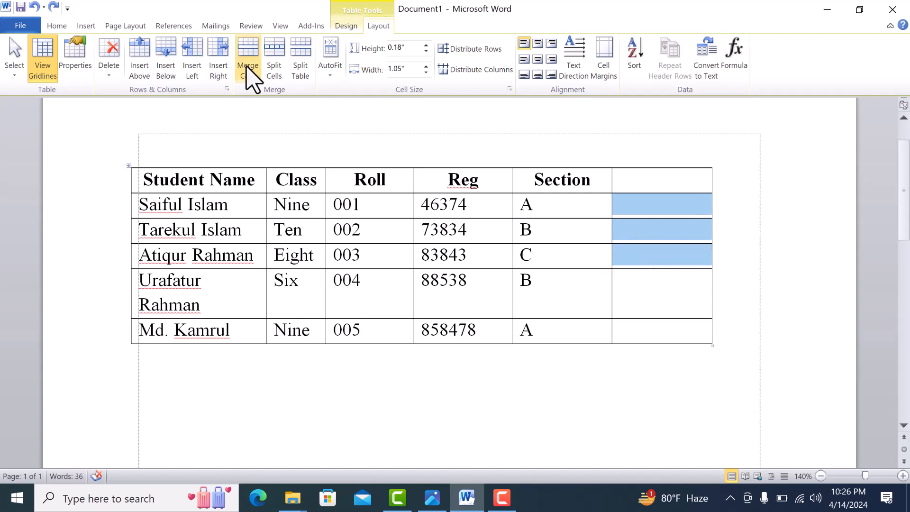
{"action": "left_click", "coordinate": [247, 68]}
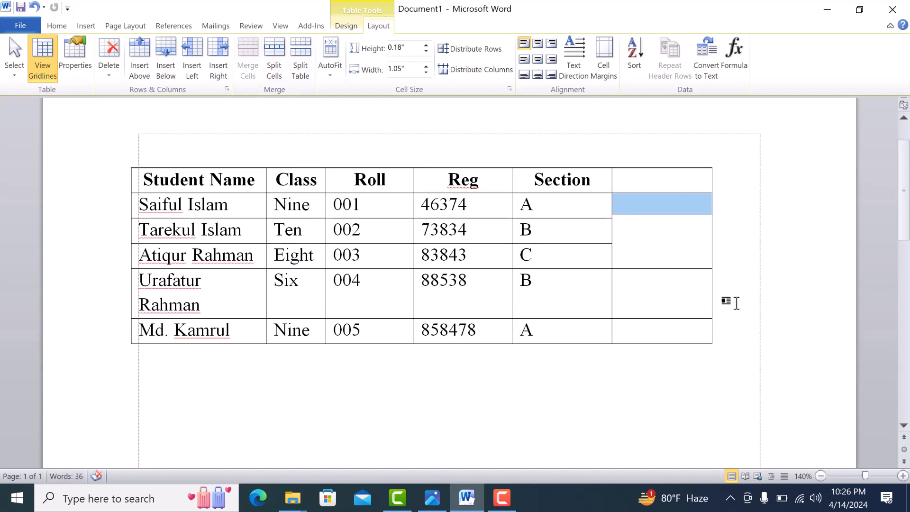
{"action": "left_click", "coordinate": [666, 247]}
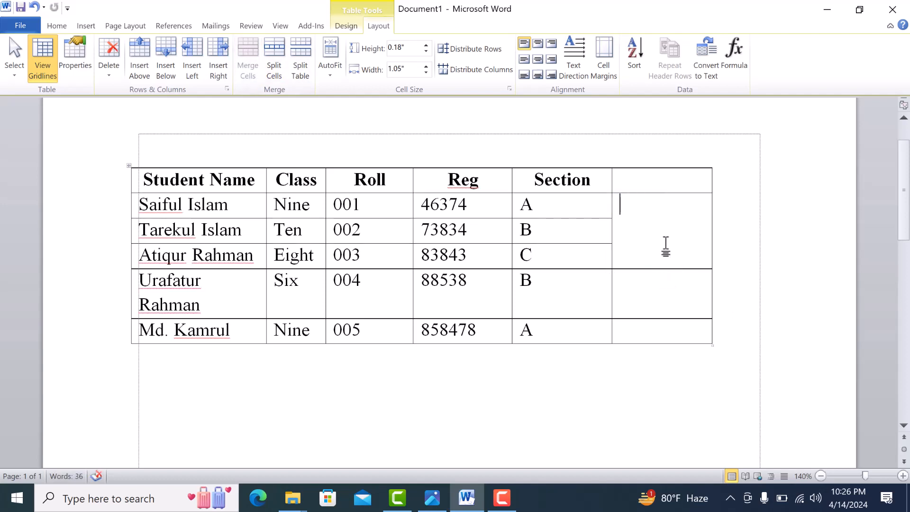
{"action": "key", "text": "ctrl+z"}
{"action": "left_click", "coordinate": [642, 258]}
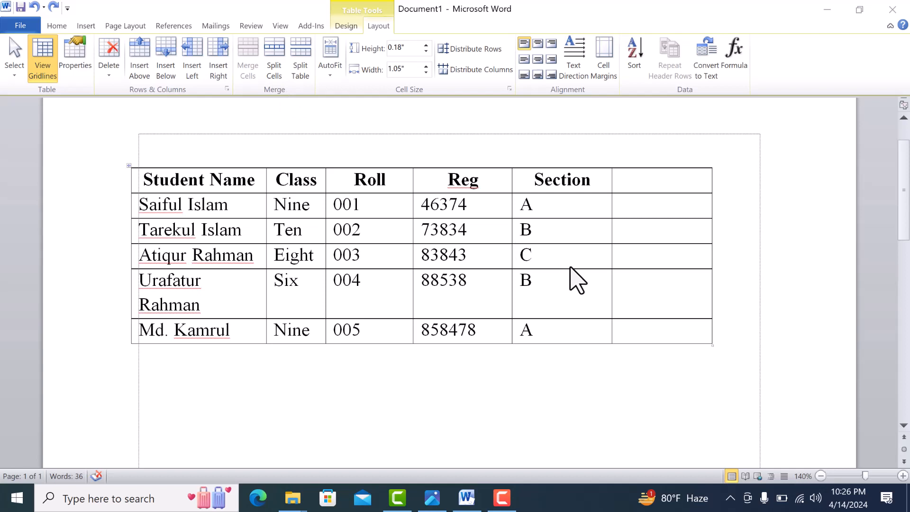
Split the blank last cell of the first student row into three columns and two rows.
{"action": "left_click", "coordinate": [635, 223]}
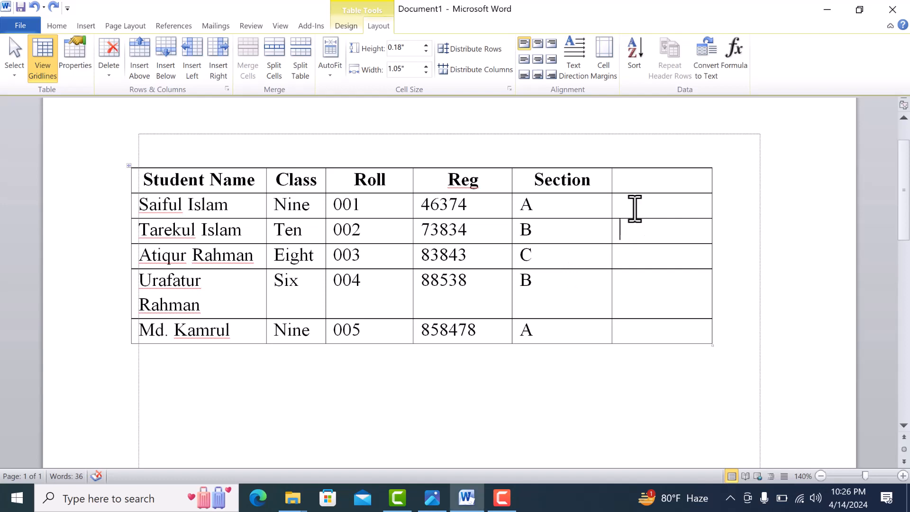
{"action": "left_click", "coordinate": [272, 55]}
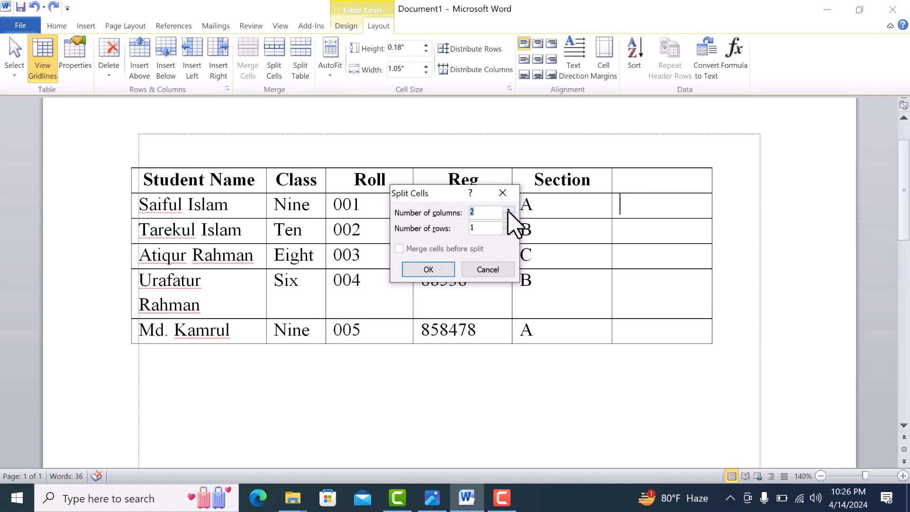
{"action": "left_click", "coordinate": [489, 229]}
{"action": "left_click", "coordinate": [427, 269]}
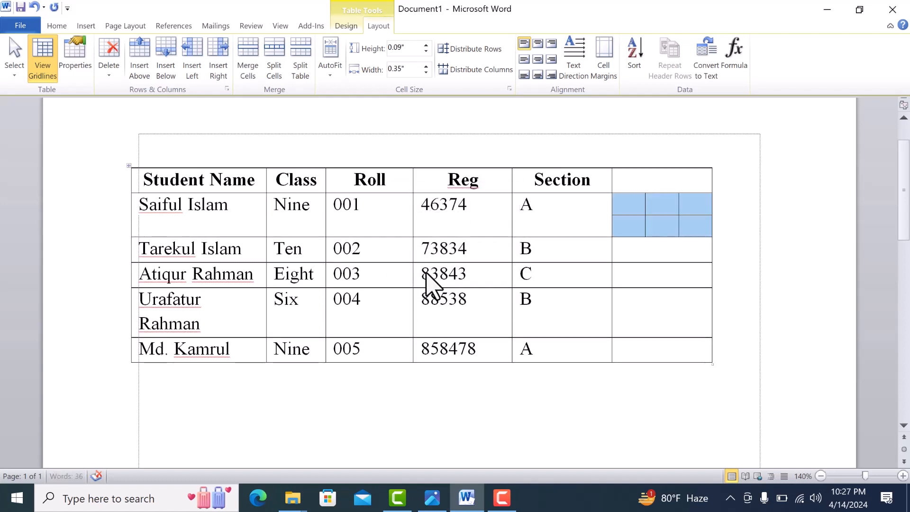
{"action": "left_click", "coordinate": [670, 235]}
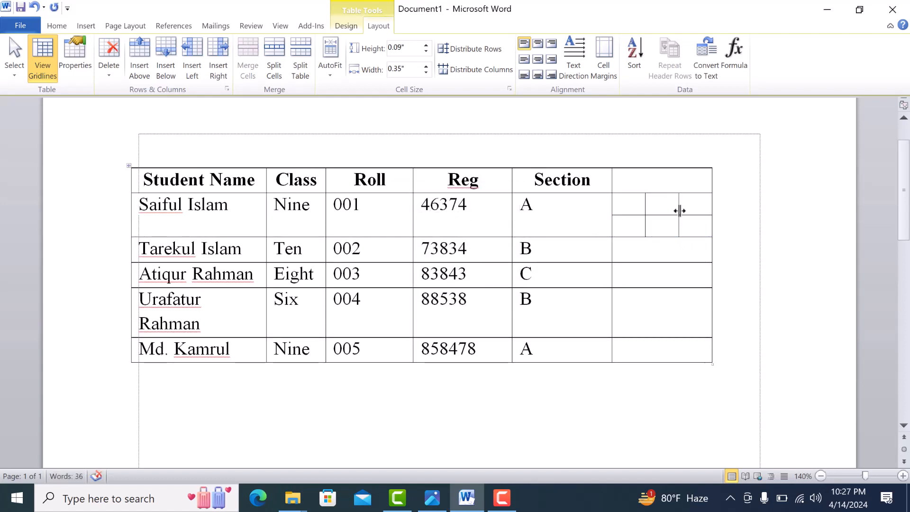
Undo the split of the first student row's last cell.
{"action": "left_click_drag", "start_coordinate": [634, 205], "coordinate": [689, 211]}
{"action": "left_click", "coordinate": [638, 212]}
{"action": "key", "text": "ctrl+z"}
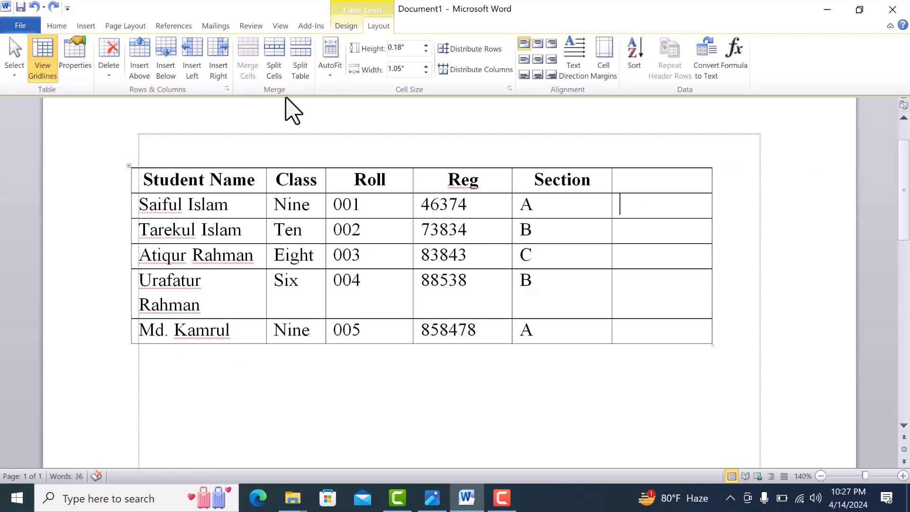
Split the blank last cell of the first student row into three columns and three rows.
{"action": "left_click", "coordinate": [278, 70]}
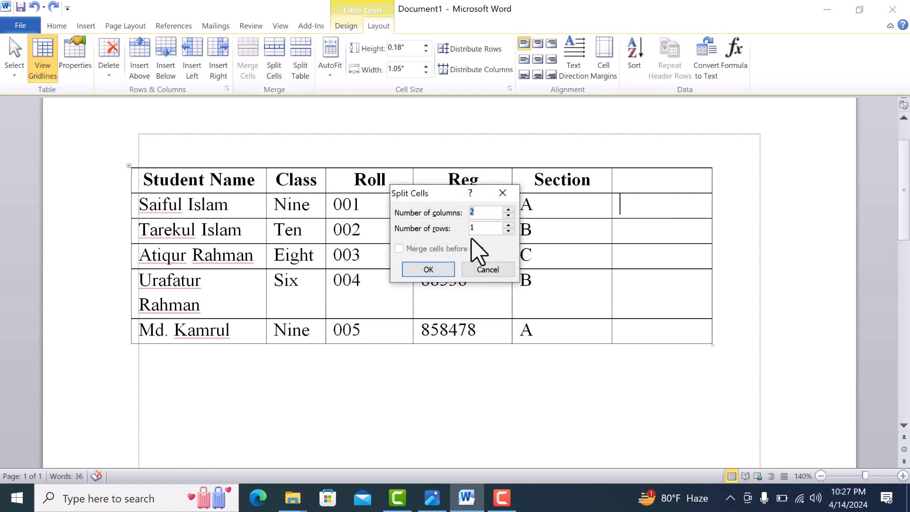
{"action": "left_click", "coordinate": [509, 210]}
{"action": "left_click", "coordinate": [508, 225]}
{"action": "left_click", "coordinate": [428, 270]}
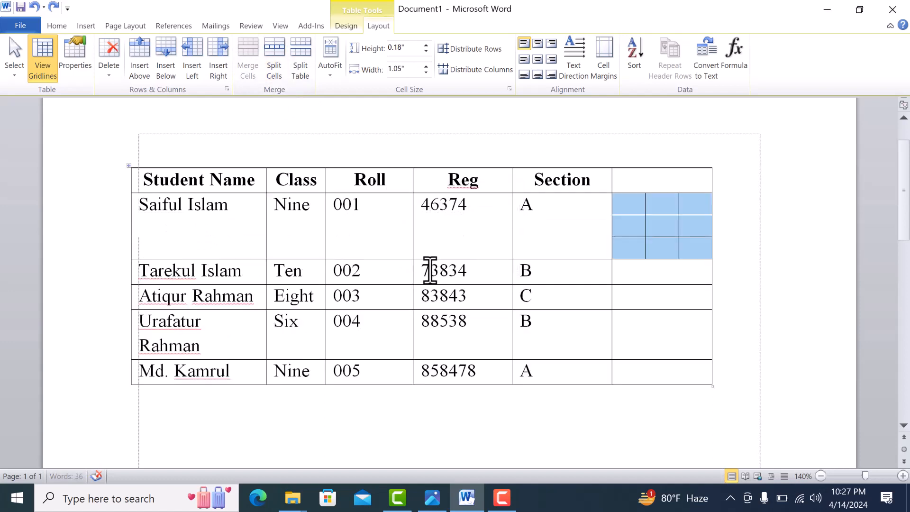
Fill the top row of the split cells with A, B and C and the middle row with 10, 20 and 30.
{"action": "left_click", "coordinate": [616, 213]}
{"action": "key", "text": "Left"}
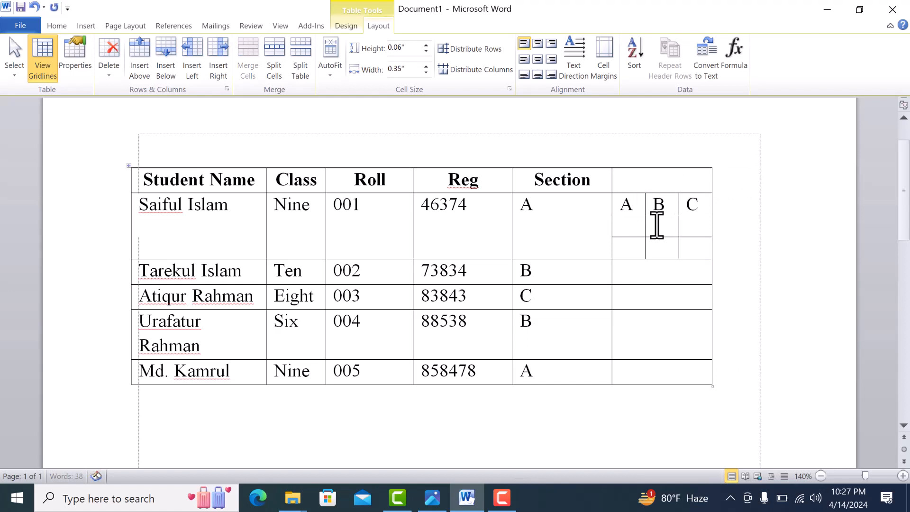
{"action": "left_click", "coordinate": [629, 223]}
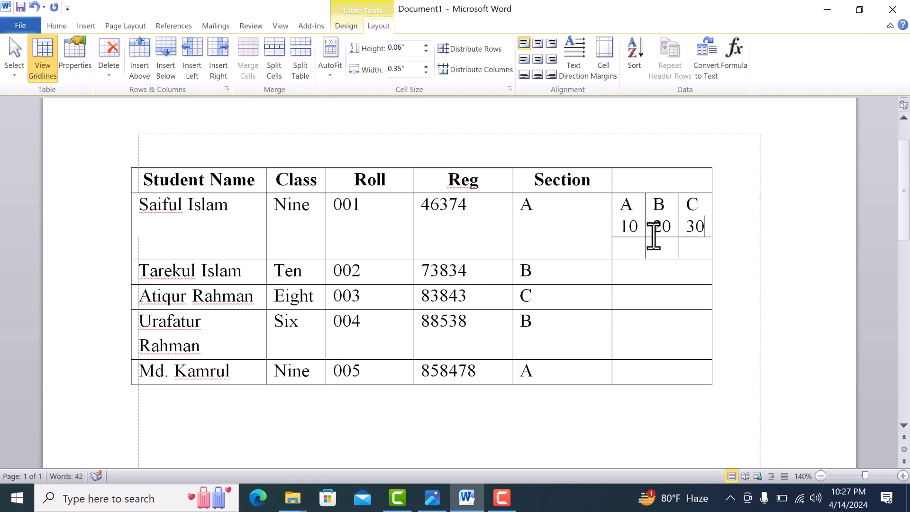
Try merging the Reg, Section and blank last cells of the third student row, and undo the merge.
{"action": "left_click", "coordinate": [634, 258]}
{"action": "left_click", "coordinate": [637, 271]}
{"action": "left_click_drag", "start_coordinate": [475, 302], "coordinate": [663, 300]}
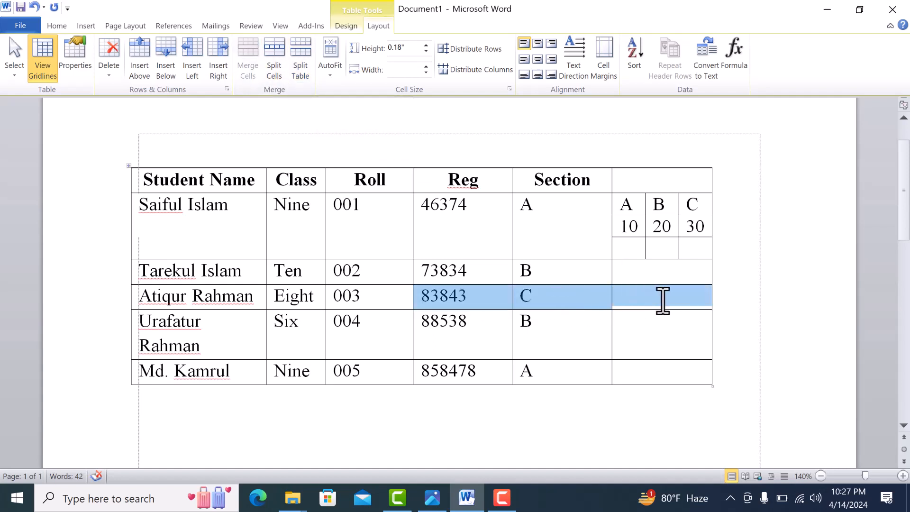
{"action": "left_click", "coordinate": [251, 72]}
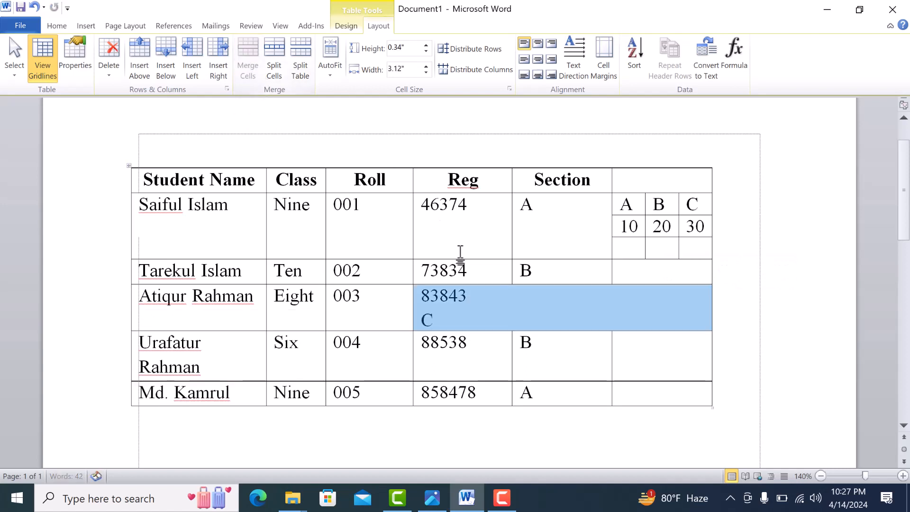
{"action": "key", "text": "ctrl+z"}
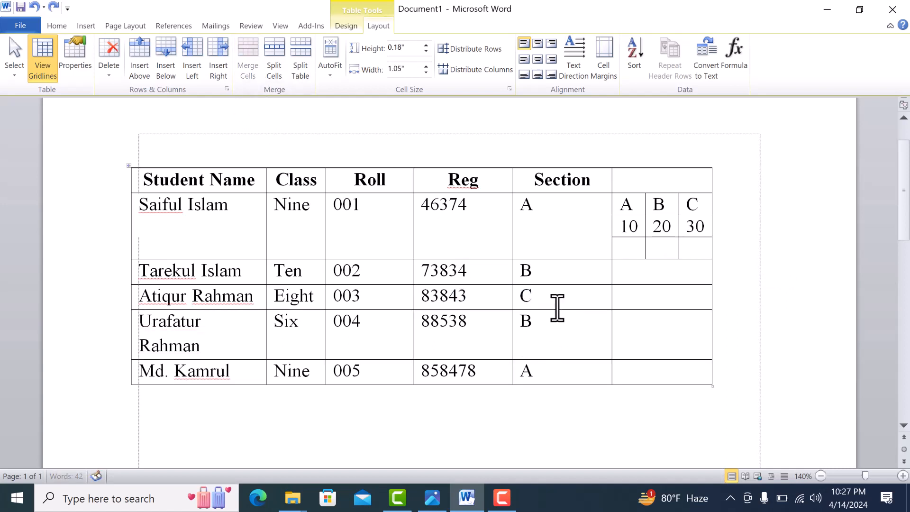
Split the table above the second student row and add an extra blank line between the two parts.
{"action": "left_click", "coordinate": [649, 336]}
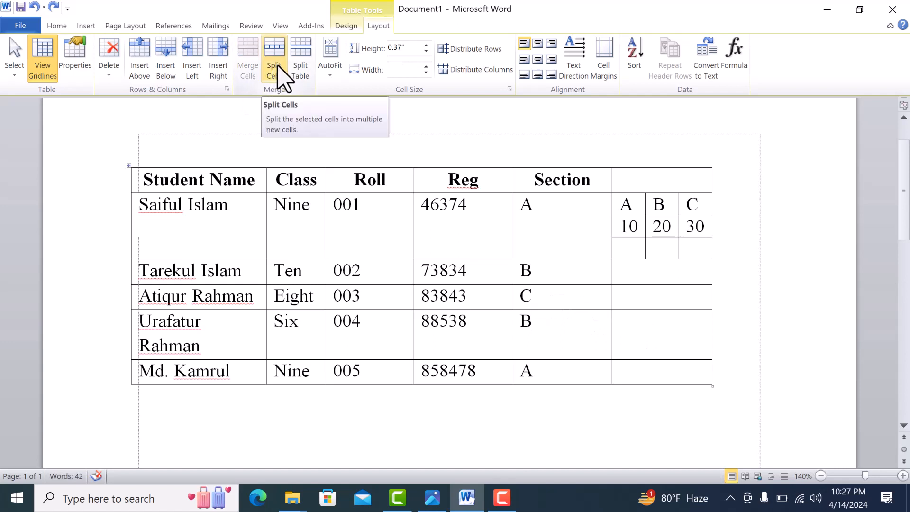
{"action": "left_click", "coordinate": [559, 269]}
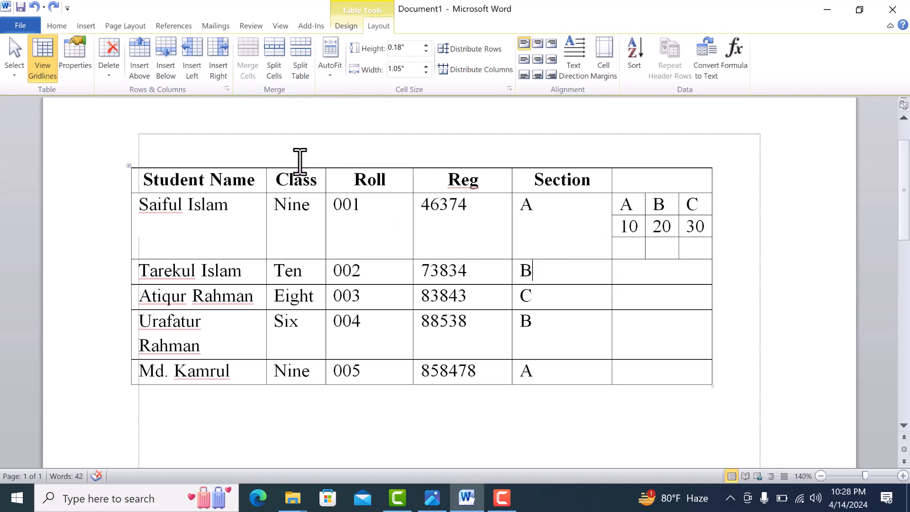
{"action": "left_click", "coordinate": [300, 71]}
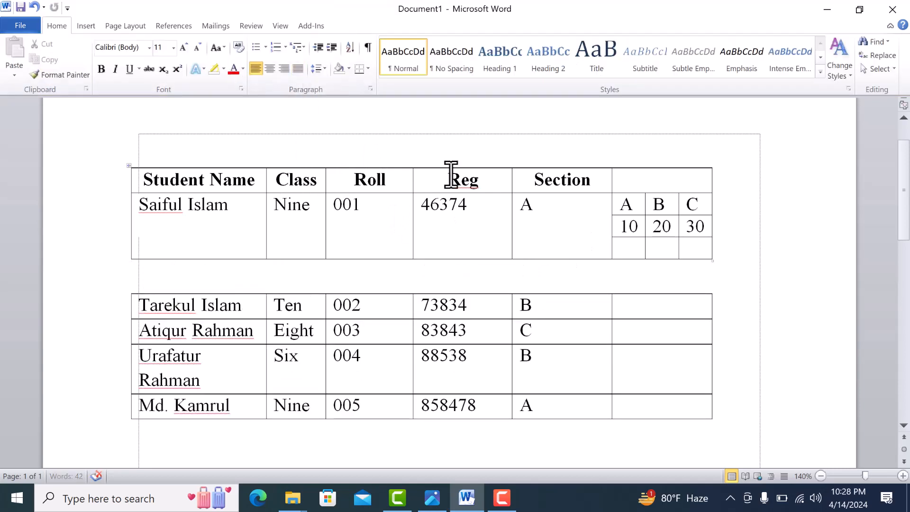
{"action": "scroll", "coordinate": [581, 262], "scroll_direction": "down", "scroll_amount": 1}
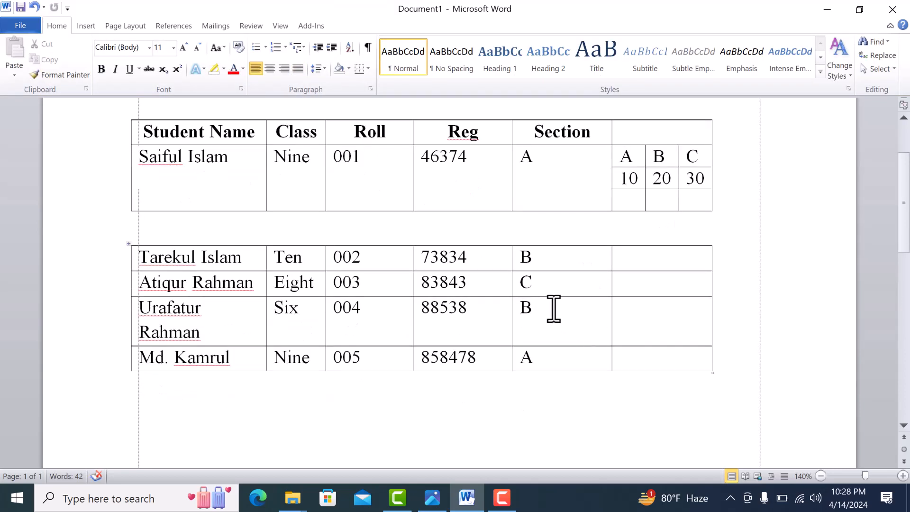
{"action": "key", "text": "Return"}
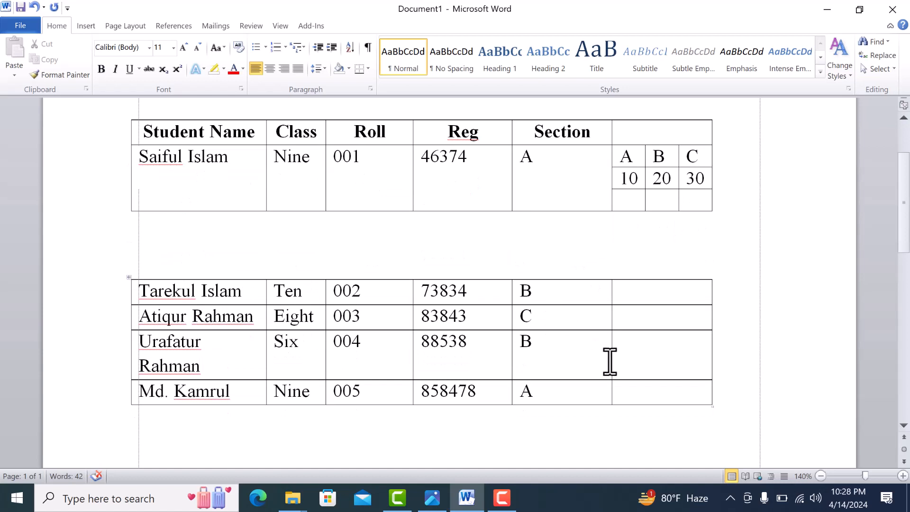
Split the lower table above the fourth student row.
{"action": "left_click", "coordinate": [635, 354]}
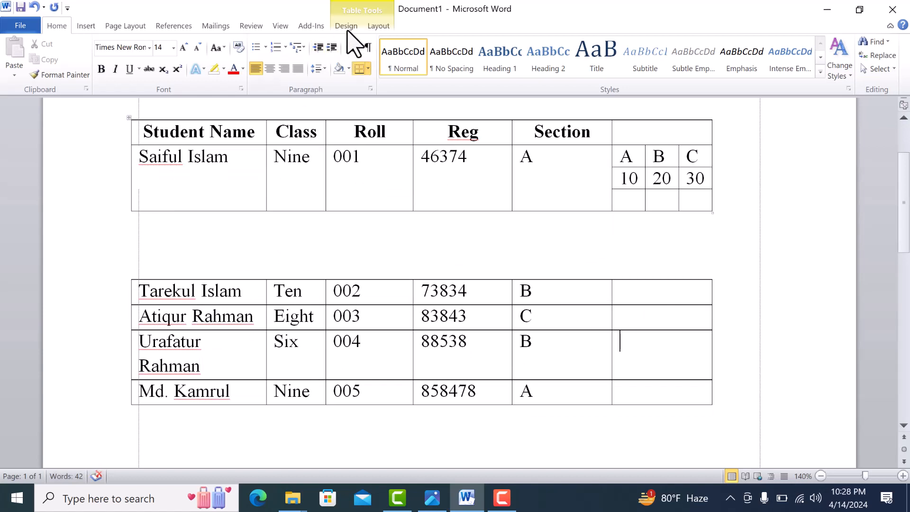
{"action": "left_click", "coordinate": [378, 26]}
{"action": "left_click", "coordinate": [308, 72]}
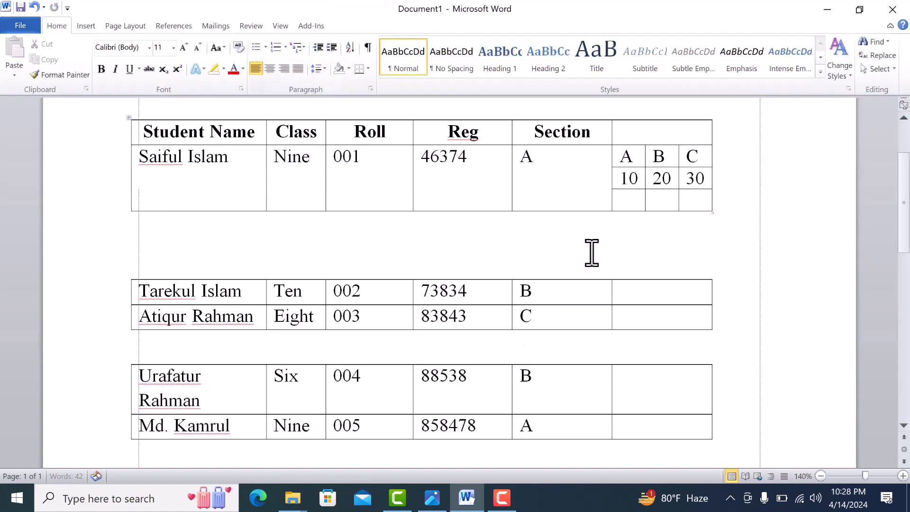
Delete the blank lines between the split parts to rejoin them into a single table.
{"action": "left_click", "coordinate": [344, 268]}
{"action": "key", "text": "BackSpace"}
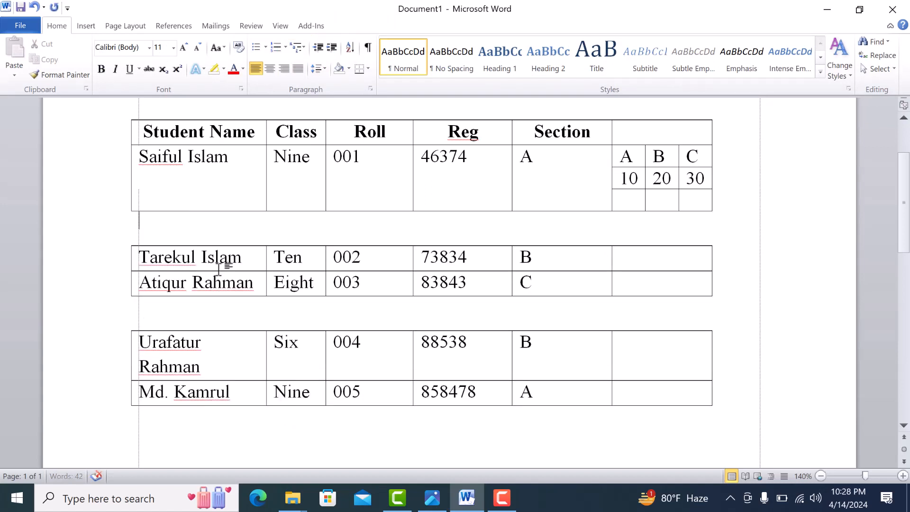
{"action": "key", "text": "BackSpace"}
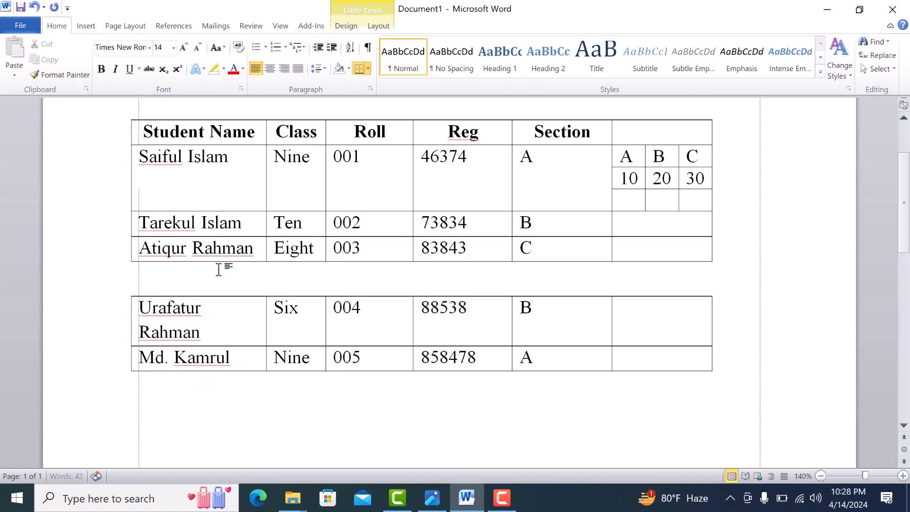
{"action": "left_click", "coordinate": [182, 280]}
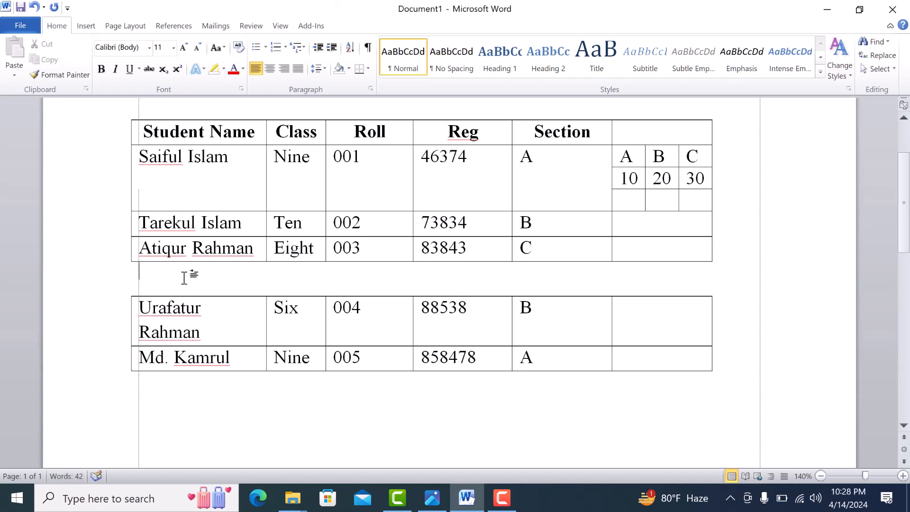
{"action": "key", "text": "Delete"}
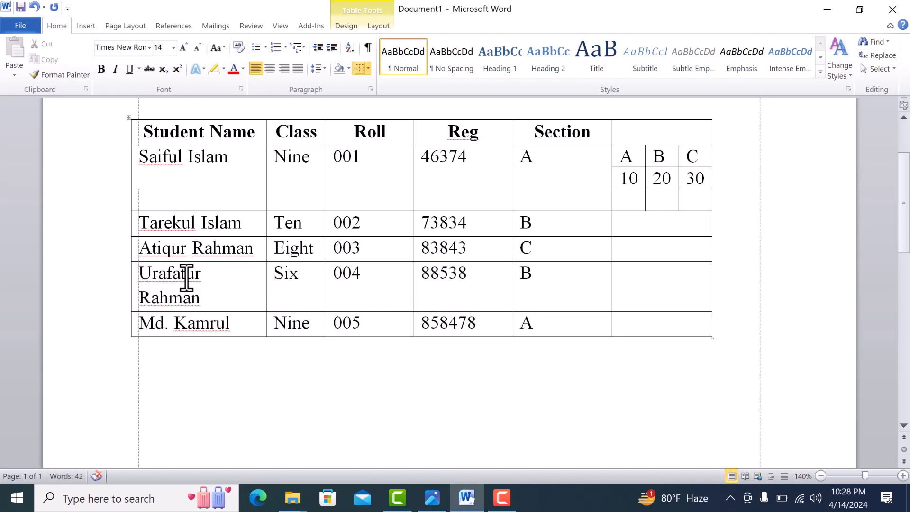
{"action": "left_click", "coordinate": [592, 247]}
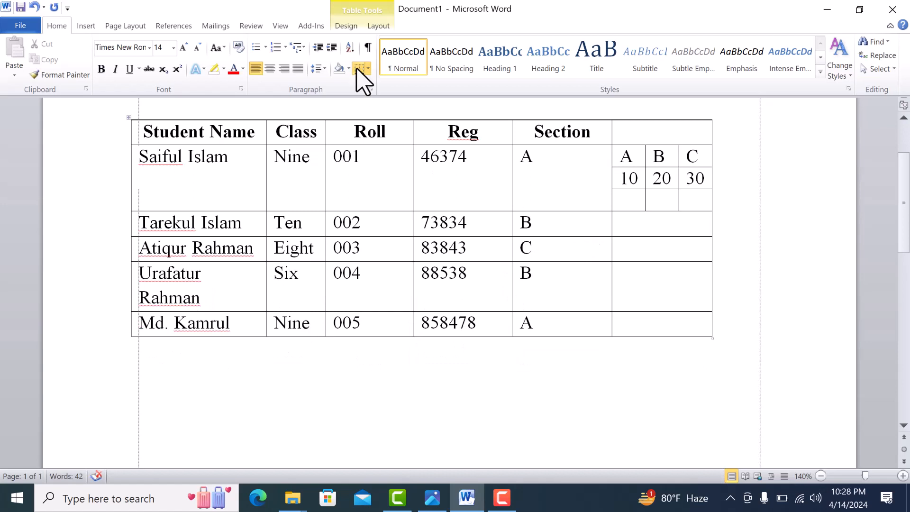
{"action": "left_click", "coordinate": [378, 26]}
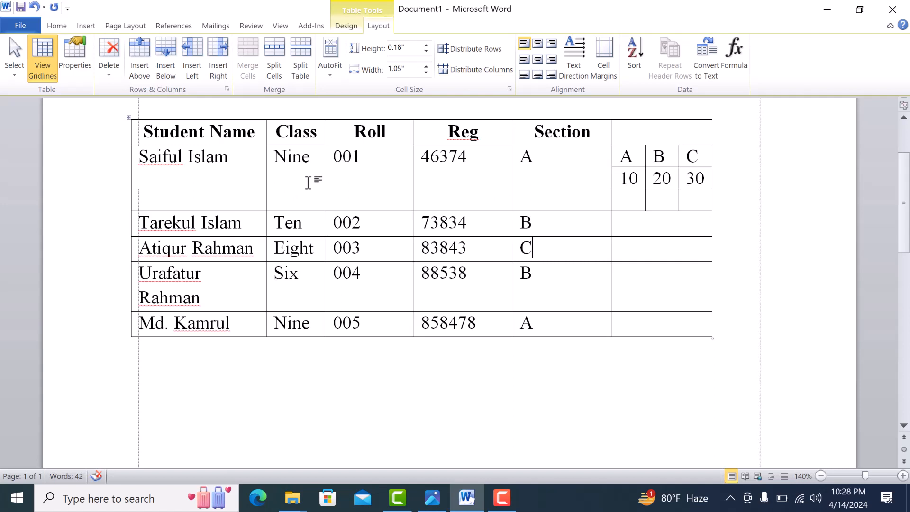
{"action": "scroll", "coordinate": [292, 186], "scroll_direction": "up", "scroll_amount": 3}
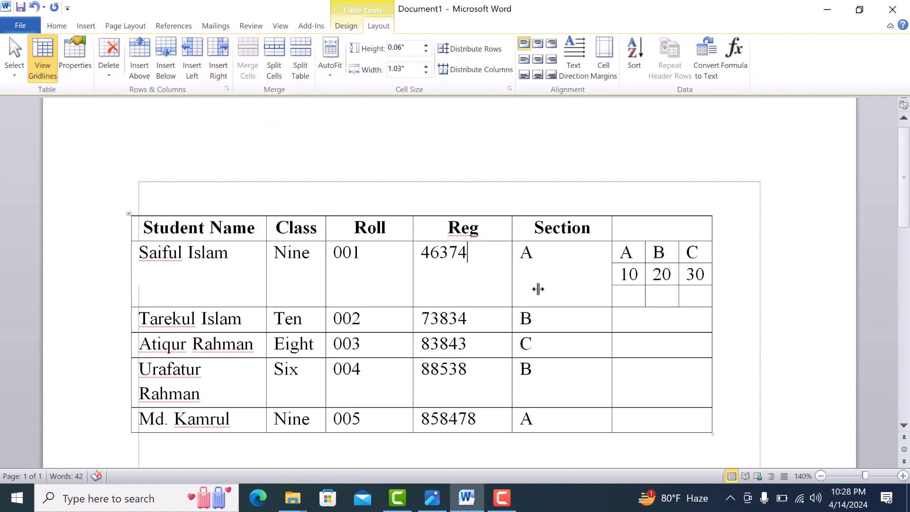
{"action": "left_click", "coordinate": [562, 290]}
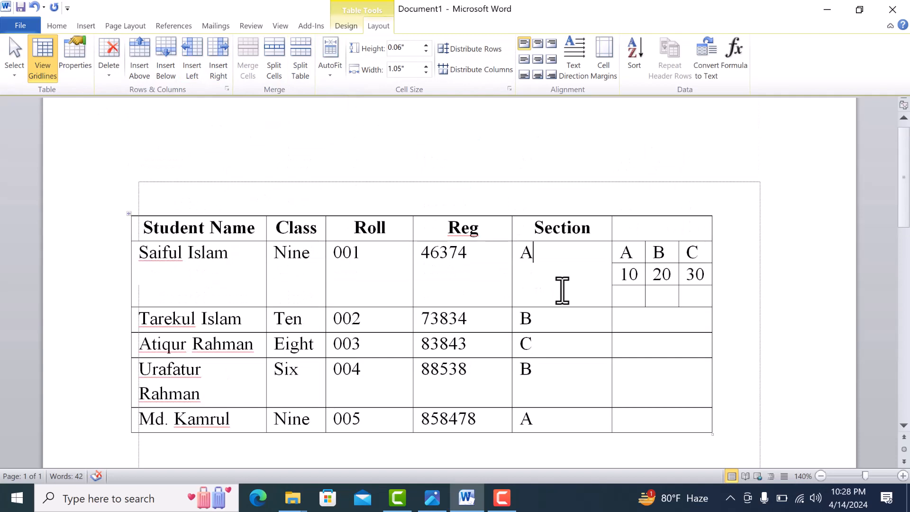
Undo the table splits, the cell entries and the cell split, back to the five-column table without the blank last column.
{"action": "left_click", "coordinate": [32, 8]}
{"action": "left_click", "coordinate": [32, 8]}
{"action": "left_click", "coordinate": [32, 8]}
{"action": "left_click", "coordinate": [32, 8]}
{"action": "left_click", "coordinate": [33, 8]}
{"action": "left_click", "coordinate": [32, 8]}
{"action": "left_click", "coordinate": [32, 8]}
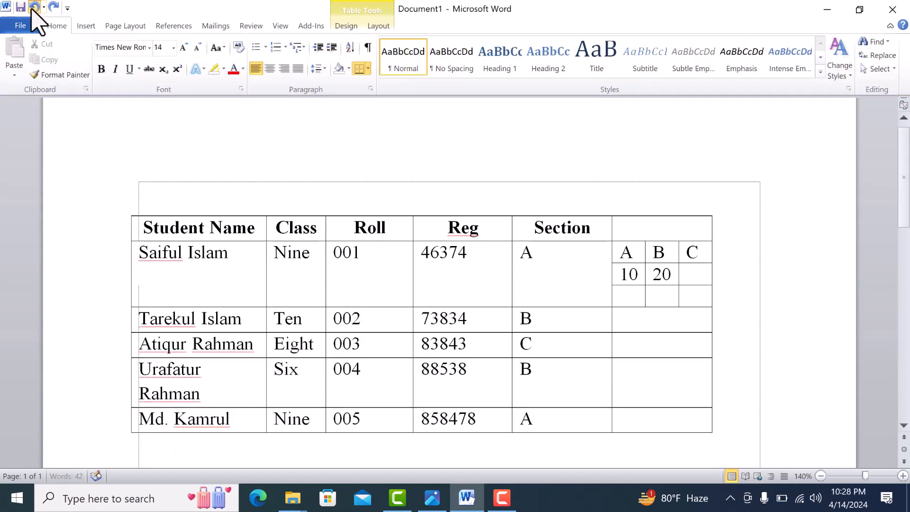
{"action": "left_click", "coordinate": [33, 8]}
{"action": "left_click", "coordinate": [33, 8]}
{"action": "left_click", "coordinate": [33, 9]}
{"action": "left_click", "coordinate": [33, 9]}
{"action": "left_click", "coordinate": [33, 9]}
{"action": "left_click", "coordinate": [33, 9]}
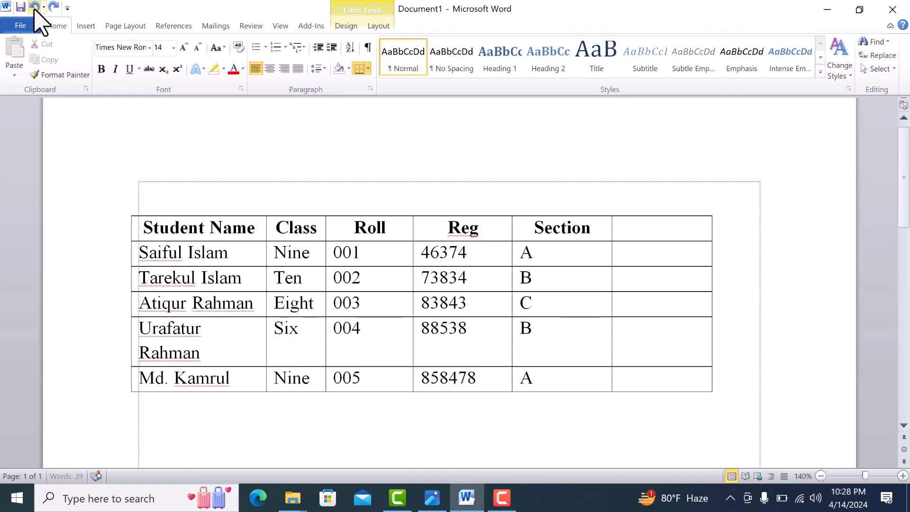
{"action": "left_click", "coordinate": [33, 9]}
AutoFit the student table's columns to their contents.
{"action": "left_click", "coordinate": [545, 284]}
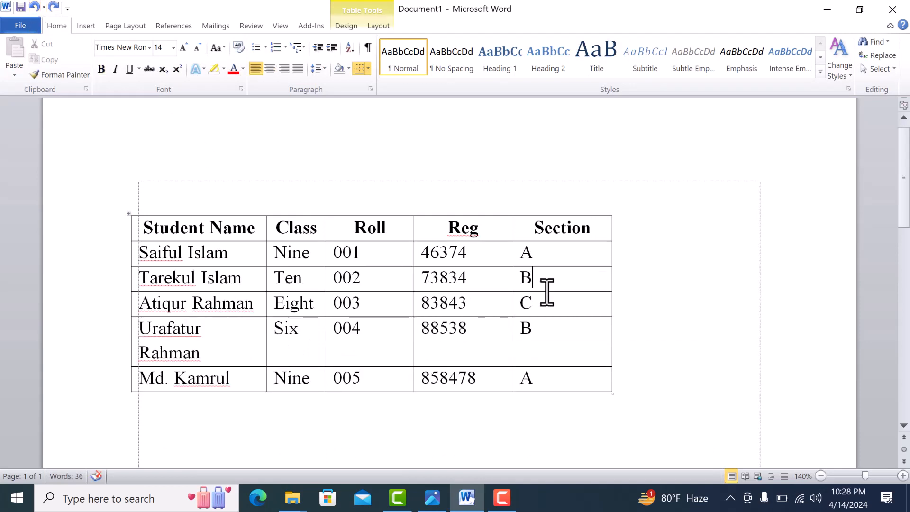
{"action": "left_click", "coordinate": [372, 26]}
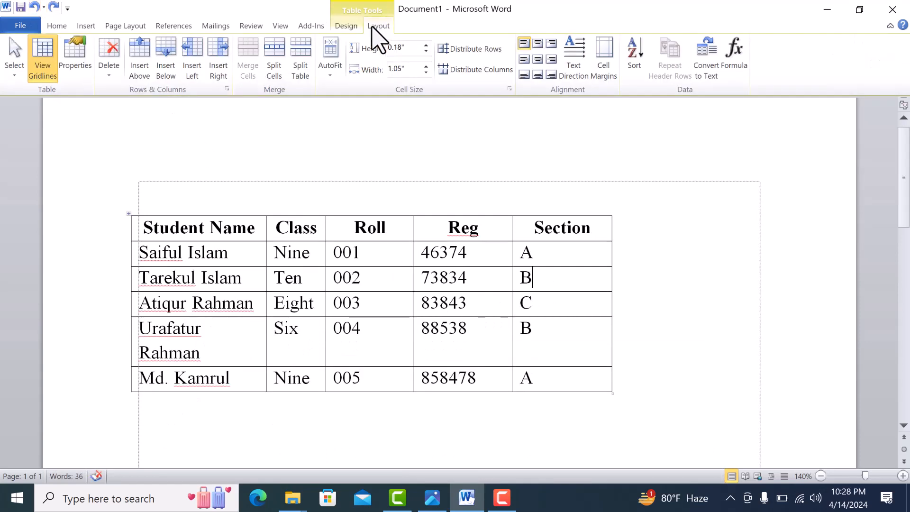
{"action": "left_click", "coordinate": [330, 69]}
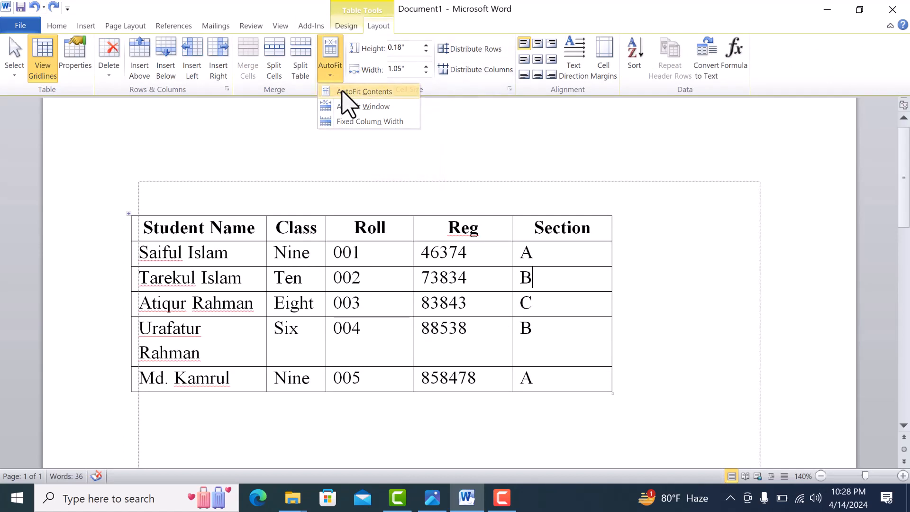
{"action": "left_click", "coordinate": [342, 91]}
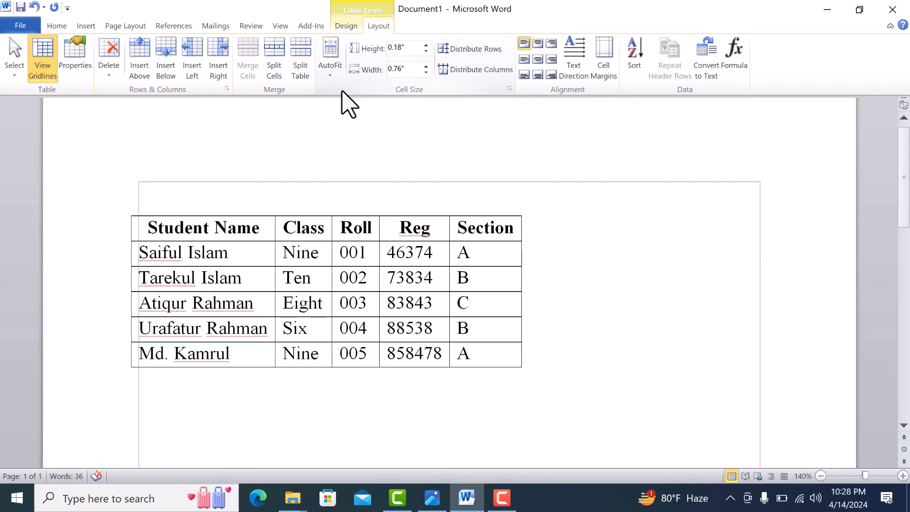
Add the filler text "lfkfdl fhd fh" after the Section heading and extend the Reg heading to Registration.
{"action": "triple_click", "coordinate": [229, 232]}
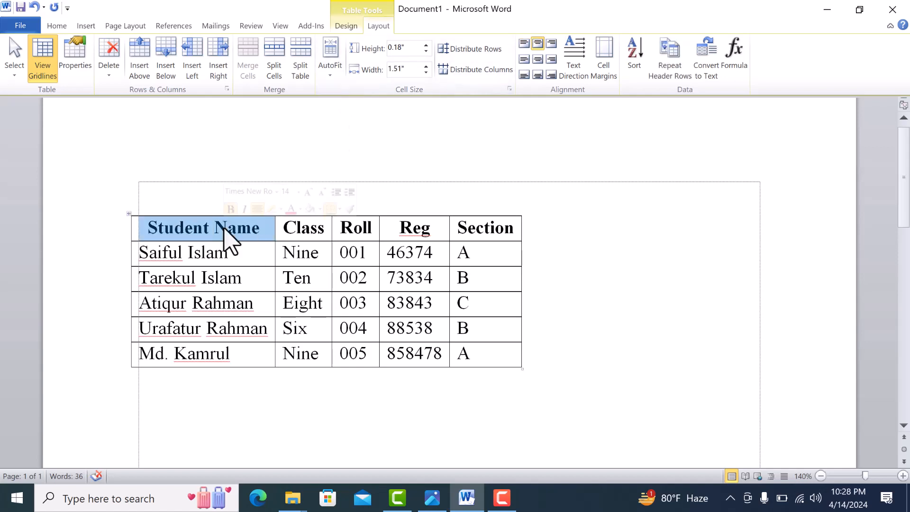
{"action": "left_click", "coordinate": [301, 231]}
{"action": "double_click", "coordinate": [301, 230]}
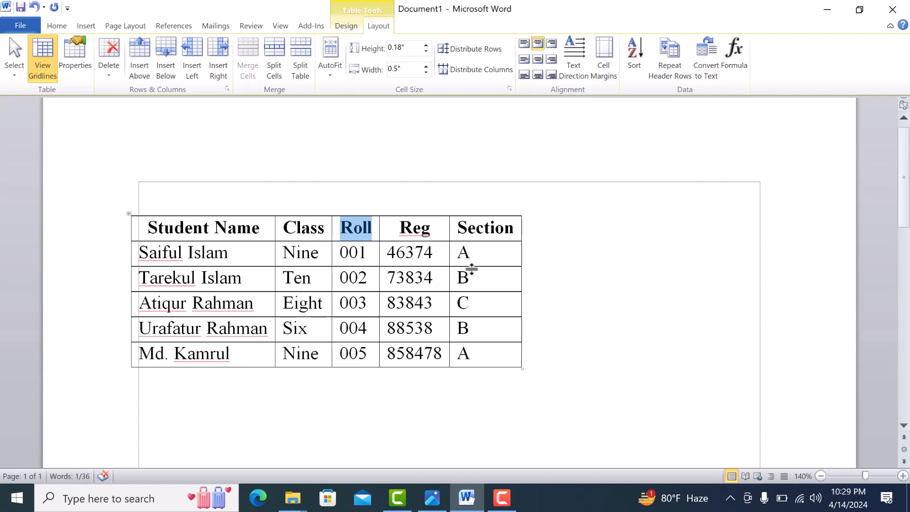
{"action": "left_click", "coordinate": [515, 228]}
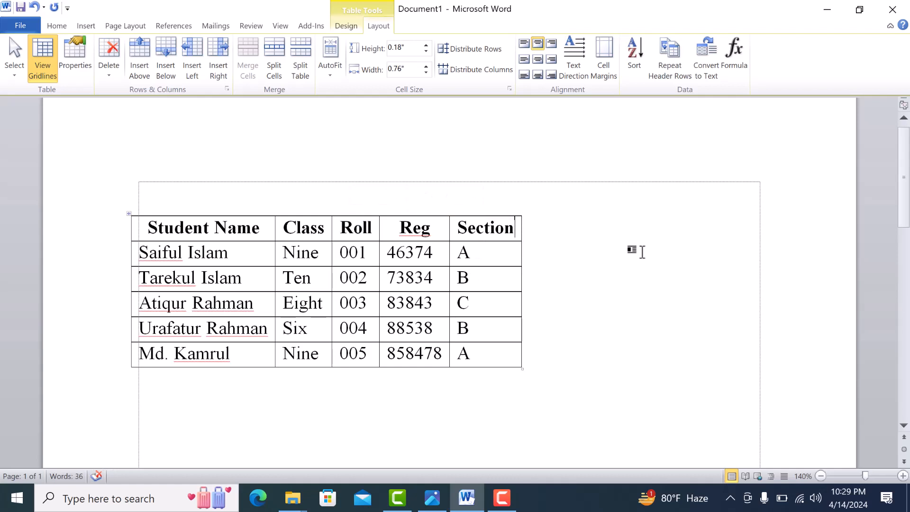
{"action": "type", "text": "lfkfdl fhd fh"}
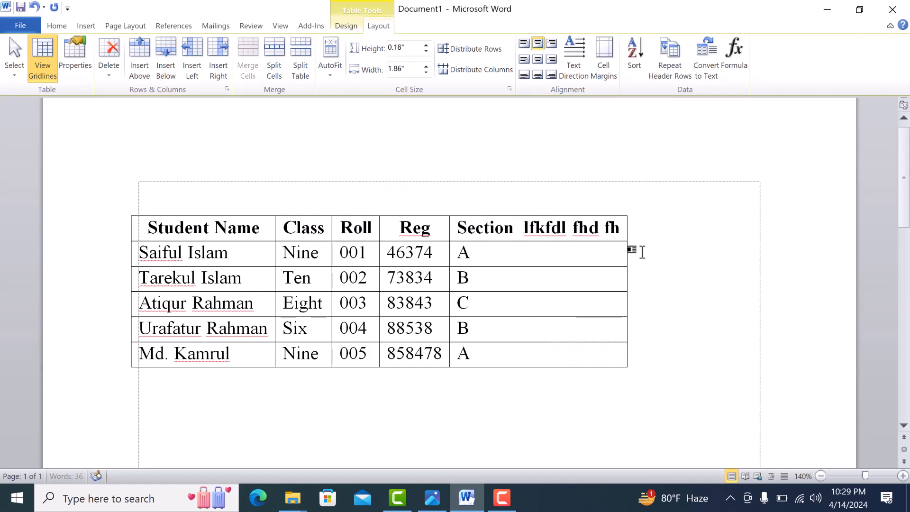
{"action": "left_click", "coordinate": [430, 229]}
{"action": "type", "text": "istr"}
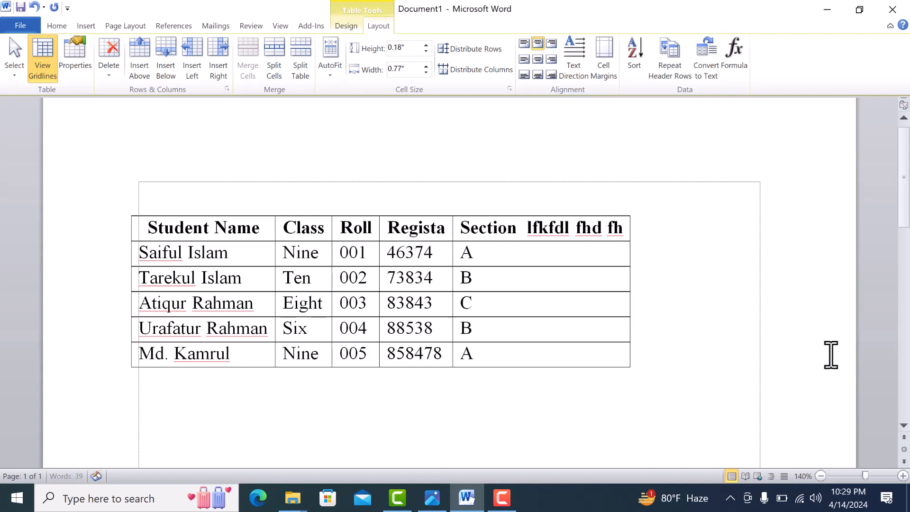
{"action": "type", "text": "ation"}
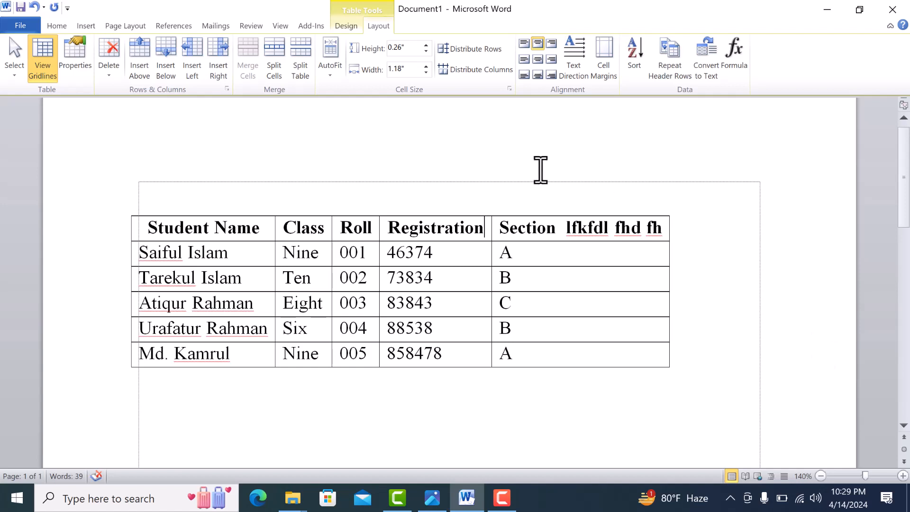
Undo the text added to the Section and Reg headings.
{"action": "key", "text": "ctrl+z"}
{"action": "key", "text": "ctrl+z"}
{"action": "key", "text": "ctrl+z"}
{"action": "key", "text": "ctrl+z"}
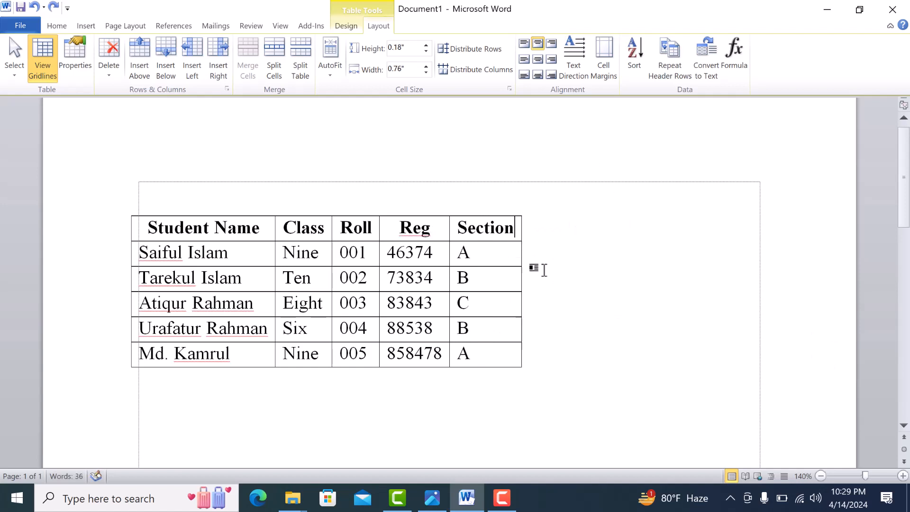
AutoFit the student table to the window width.
{"action": "left_click", "coordinate": [331, 78]}
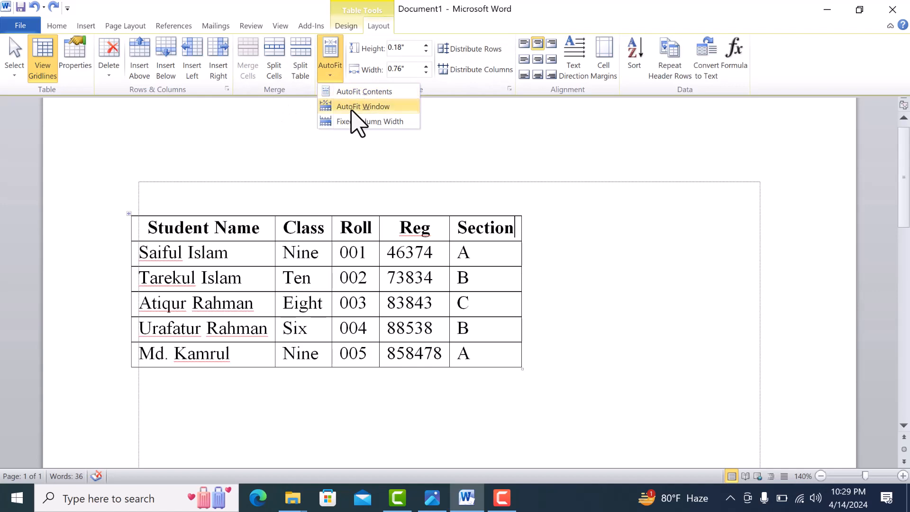
{"action": "left_click", "coordinate": [357, 109]}
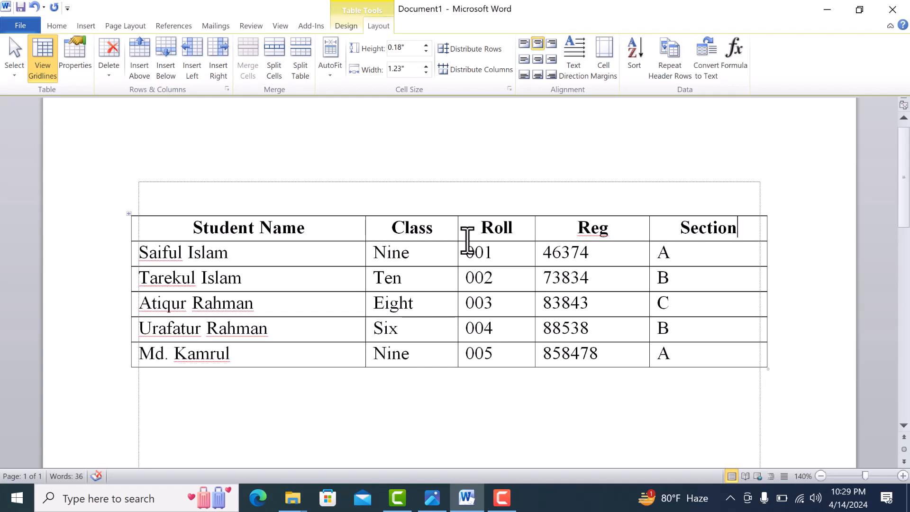
Add the filler text "fsdfd" to the Class heading and "fdfffd" to the Roll heading.
{"action": "left_click", "coordinate": [440, 231]}
{"action": "type", "text": "fsdfd"}
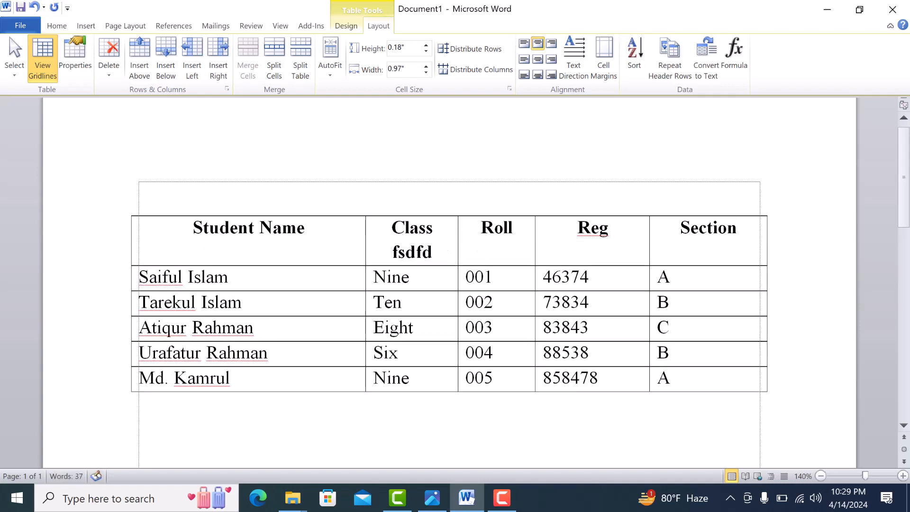
{"action": "left_click", "coordinate": [508, 232]}
{"action": "type", "text": "fd"}
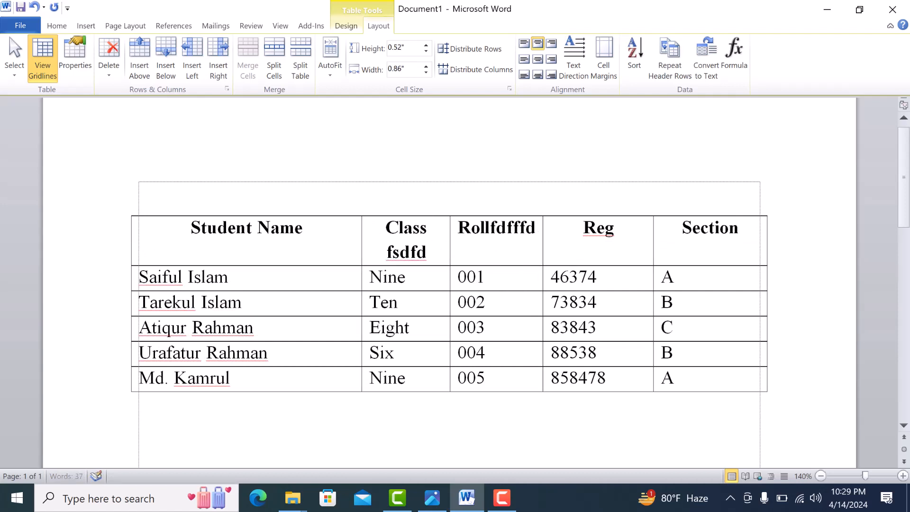
{"action": "type", "text": "fffdsfdfds"}
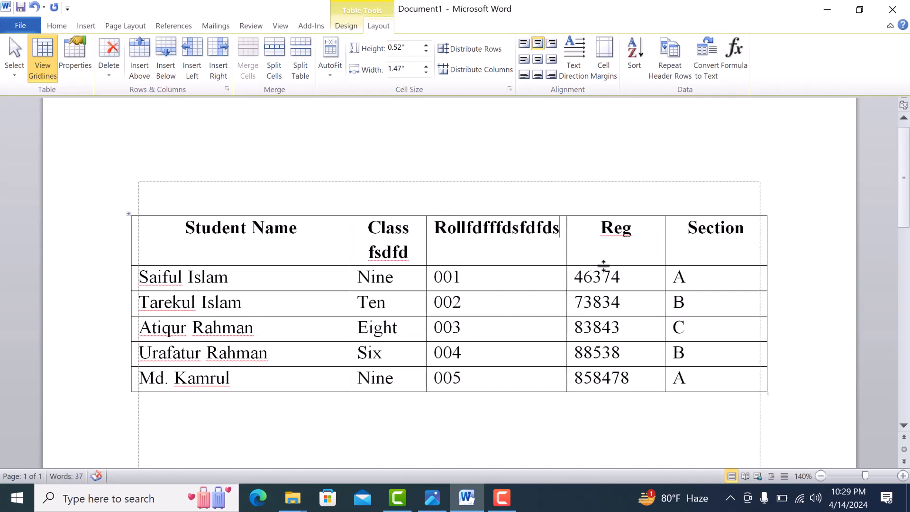
Add more filler text to the Roll heading, and undo all the filler text in that heading.
{"action": "key", "text": "ctrl+z"}
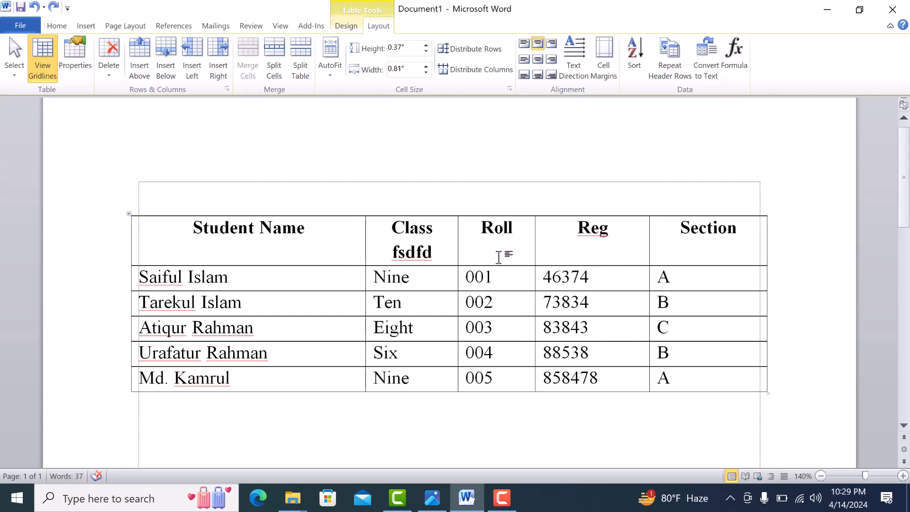
Select the whole student table and set it to Fixed Column Width.
{"action": "left_click", "coordinate": [332, 74]}
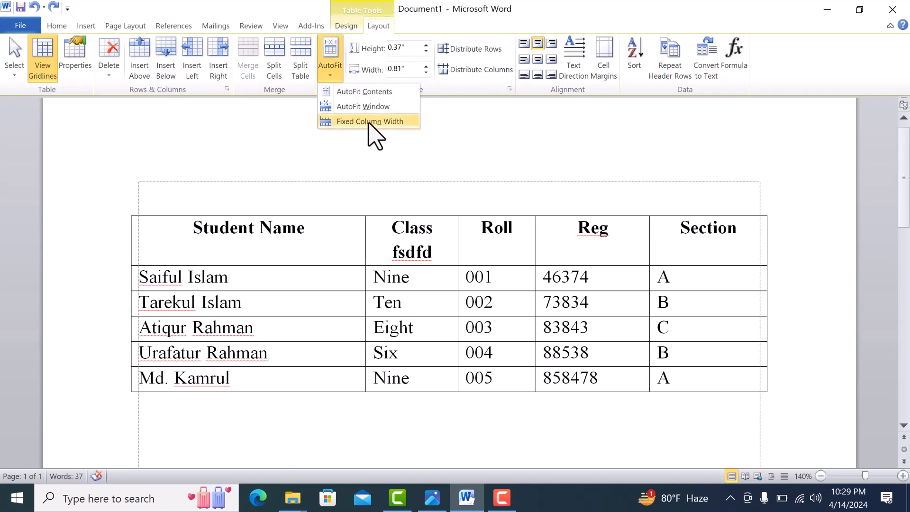
{"action": "left_click", "coordinate": [300, 248]}
{"action": "left_click", "coordinate": [128, 215]}
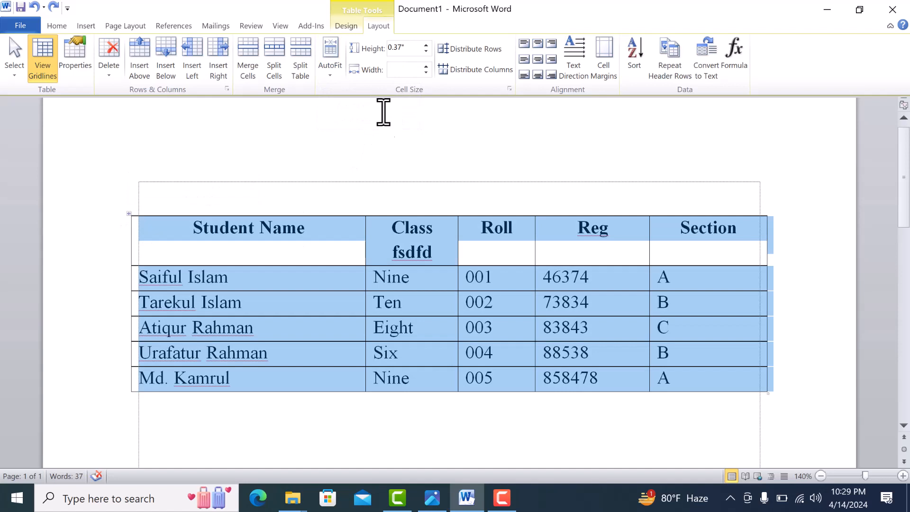
{"action": "left_click", "coordinate": [332, 71]}
{"action": "left_click", "coordinate": [360, 122]}
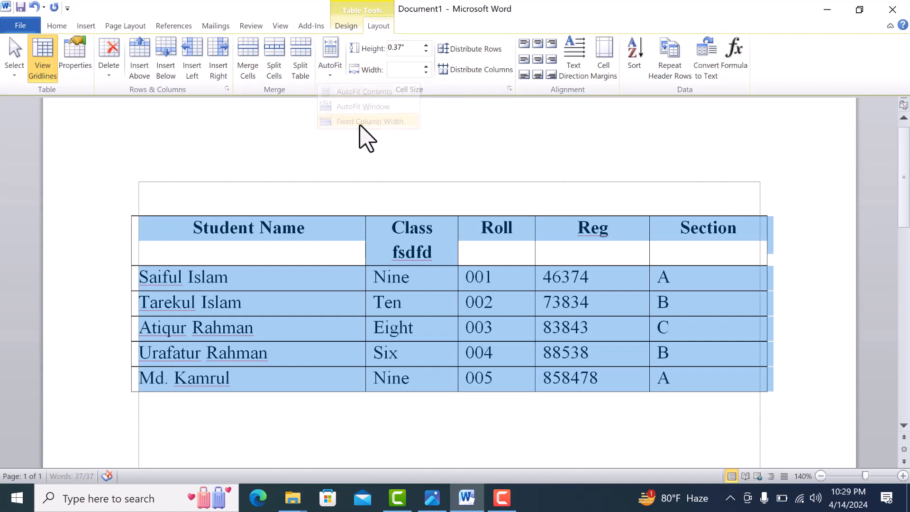
Add the filler text "glkfgflf lk g" to the Roll heading and "gdf gdf ghdfl ghdfl gasl gls" to the Reg heading.
{"action": "left_click", "coordinate": [475, 246]}
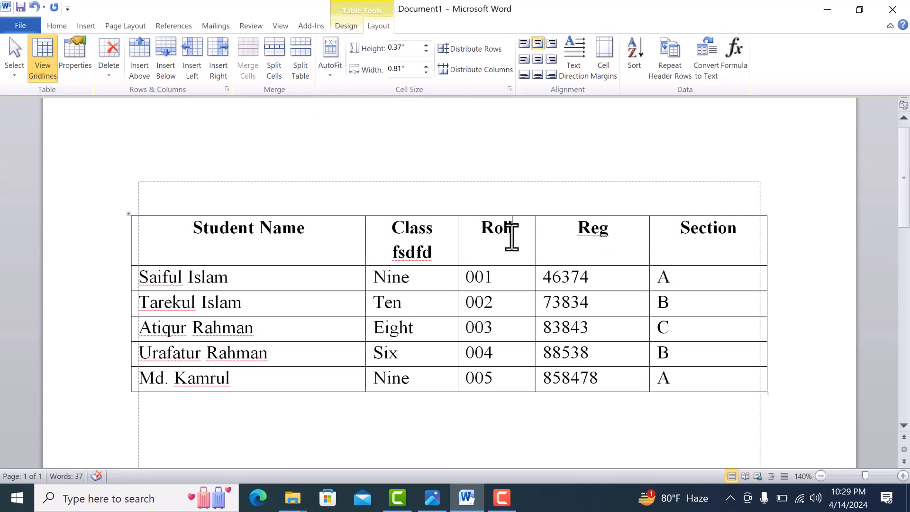
{"action": "type", "text": "glkfgflf lk g"}
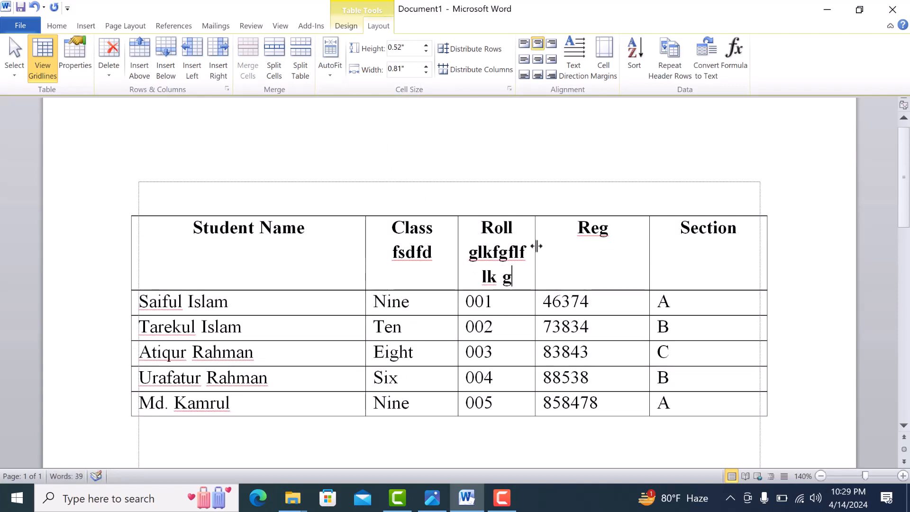
{"action": "left_click", "coordinate": [629, 231]}
{"action": "type", "text": "gdf gdf ghdfl ghdfl gasl gls"}
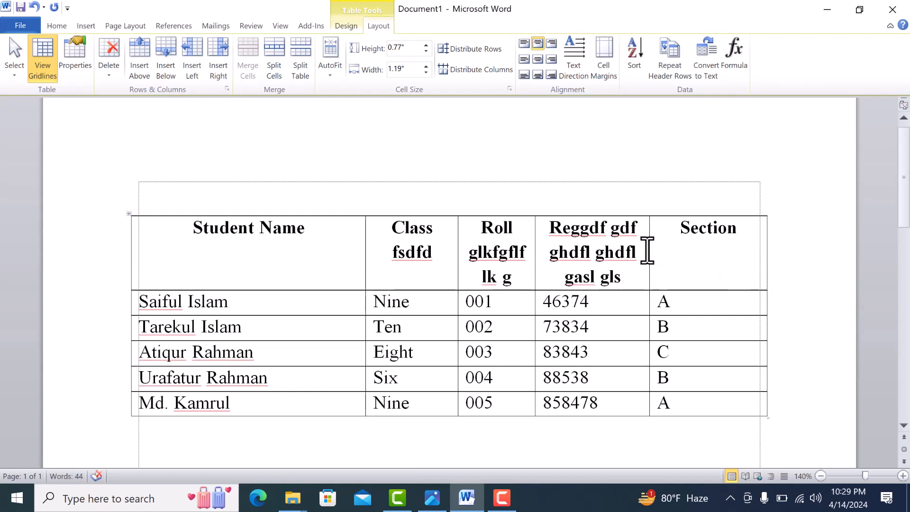
Try widening the Reg column to about 1.35 inches, and undo it together with the Roll and Reg filler text.
{"action": "left_click_drag", "start_coordinate": [649, 244], "coordinate": [663, 256]}
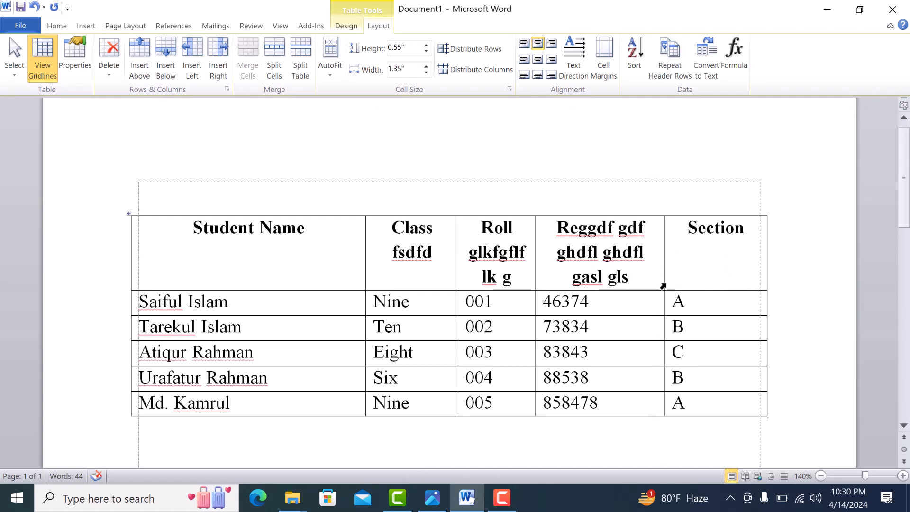
{"action": "key", "text": "ctrl+z"}
{"action": "key", "text": "ctrl+z"}
{"action": "key", "text": "ctrl+z"}
{"action": "key", "text": "ctrl+z"}
{"action": "key", "text": "ctrl+z"}
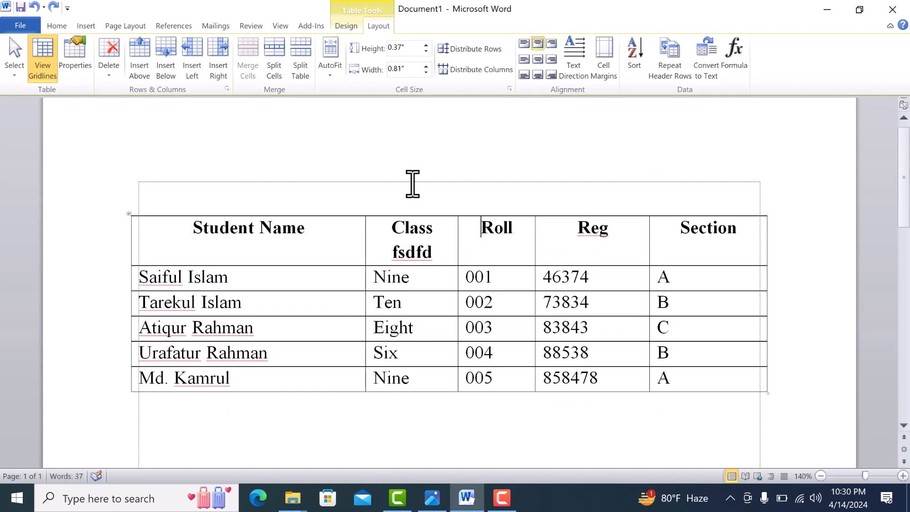
AutoFit the student table to its contents.
{"action": "left_click", "coordinate": [330, 71]}
{"action": "left_click", "coordinate": [364, 91]}
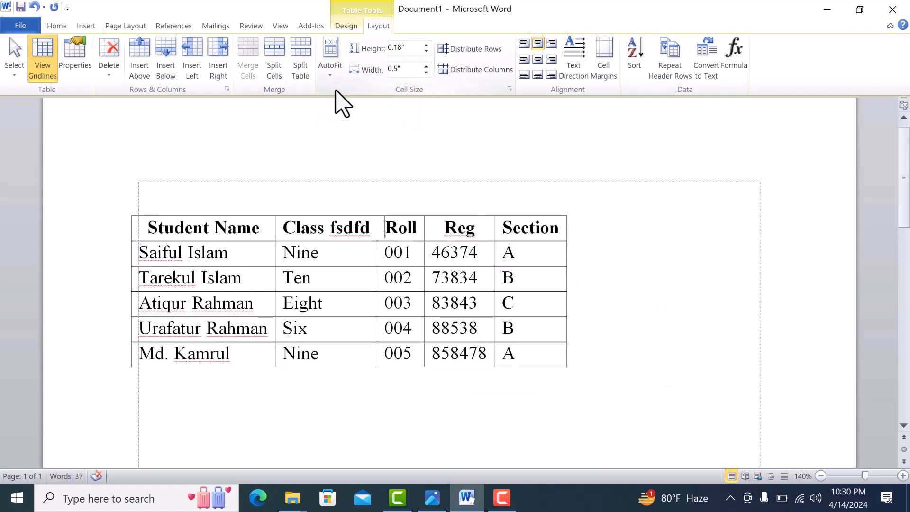
Try AutoFit Window on the student table, and undo it.
{"action": "left_click", "coordinate": [332, 74]}
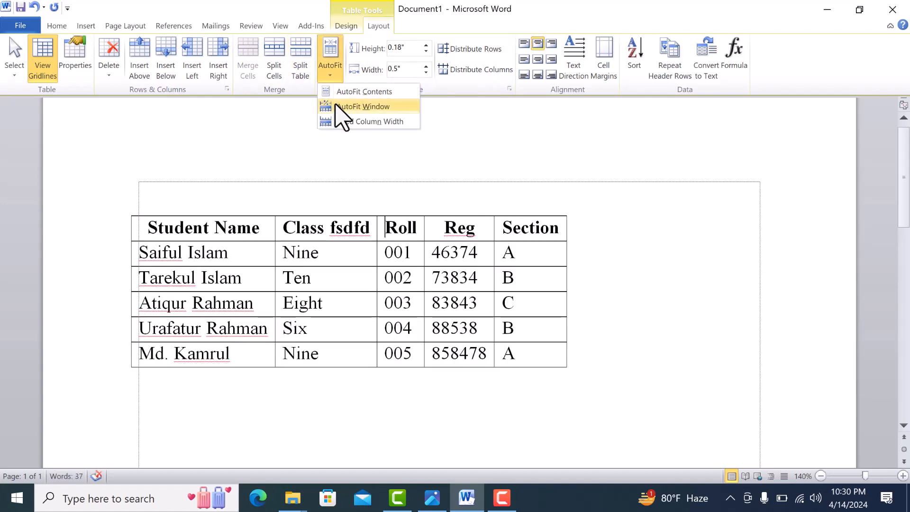
{"action": "left_click", "coordinate": [339, 106]}
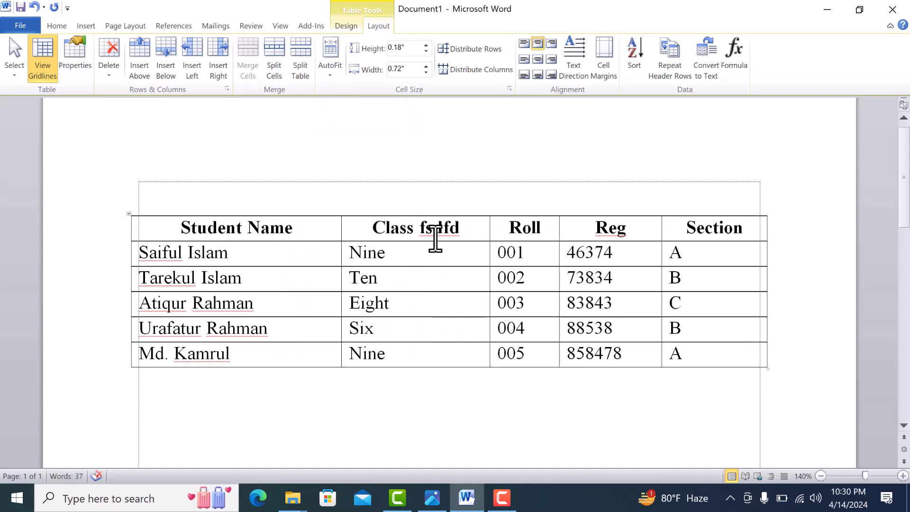
{"action": "key", "text": "ctrl+z"}
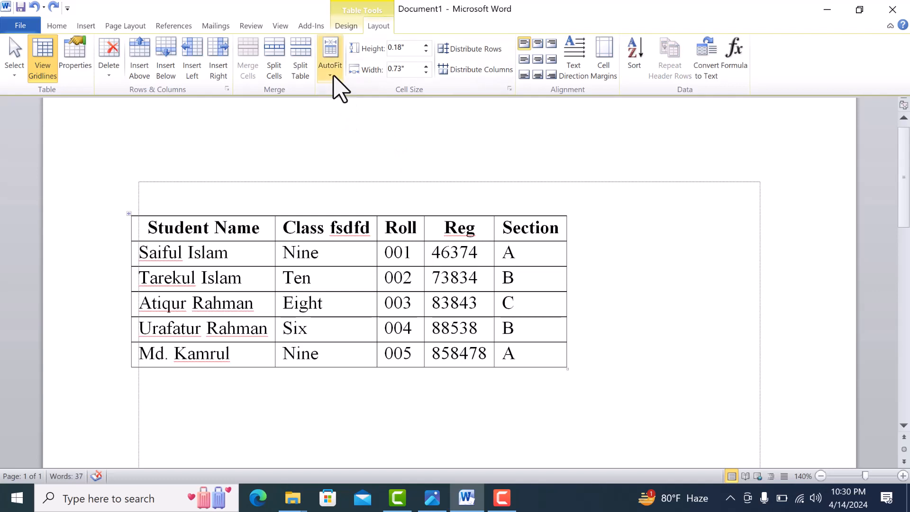
Delete the filler text "fsdfd" from the Class heading.
{"action": "left_click", "coordinate": [334, 75]}
{"action": "left_click", "coordinate": [341, 270]}
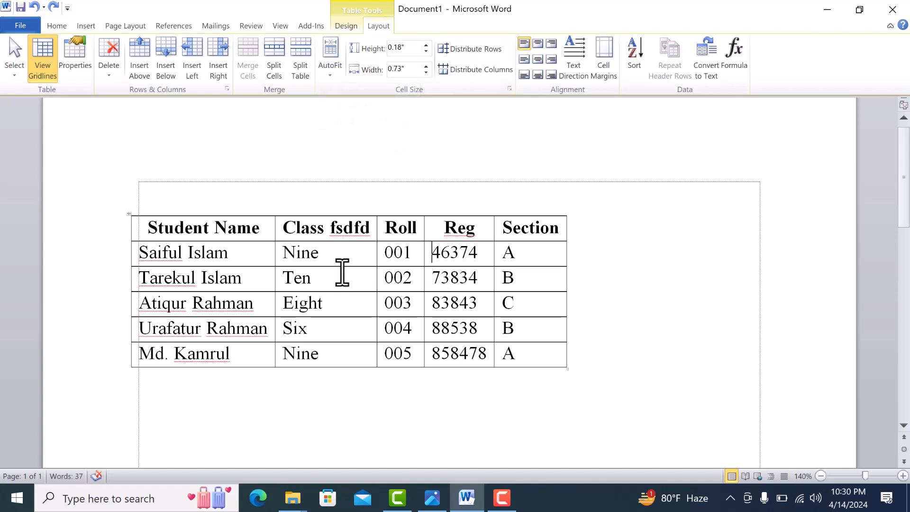
{"action": "double_click", "coordinate": [356, 232]}
{"action": "key", "text": "BackSpace"}
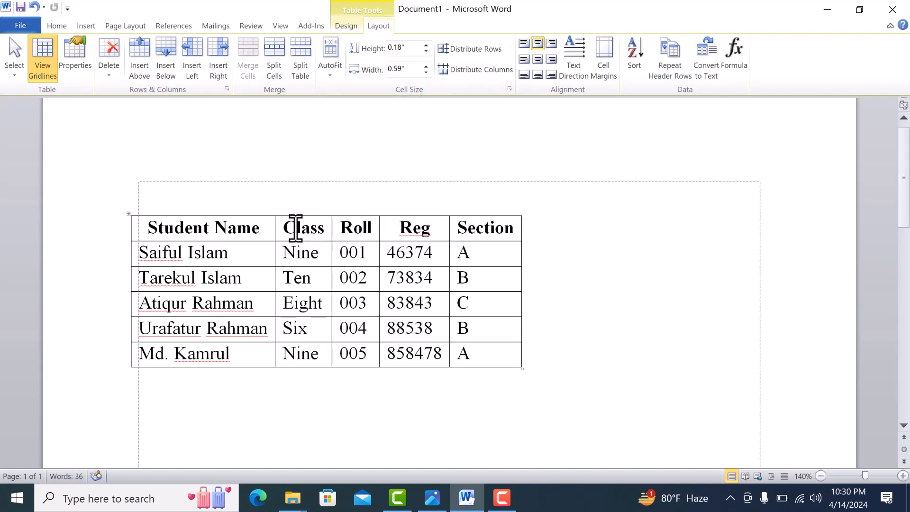
Extend the table beyond the Section column and move the inner column borders over to widen the Roll, Class and Student Name columns.
{"action": "left_click_drag", "start_coordinate": [521, 227], "coordinate": [586, 227]}
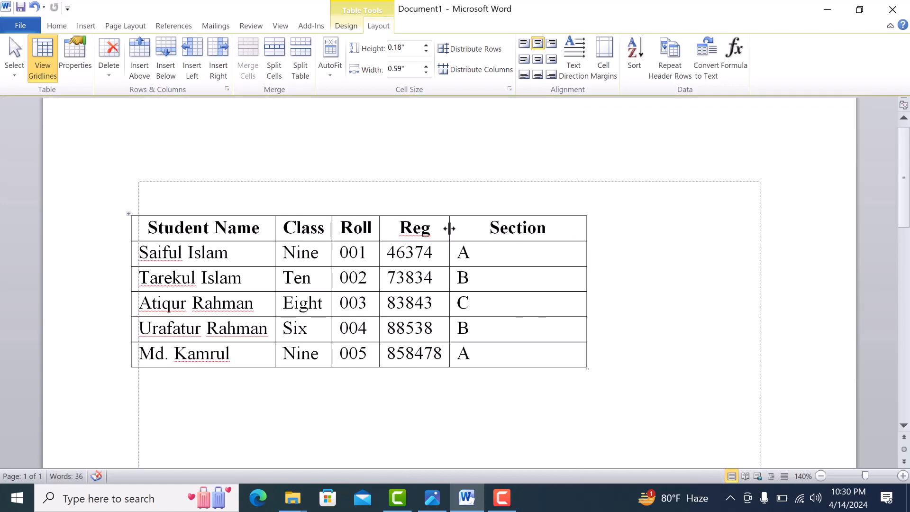
{"action": "left_click_drag", "start_coordinate": [449, 229], "coordinate": [514, 228]}
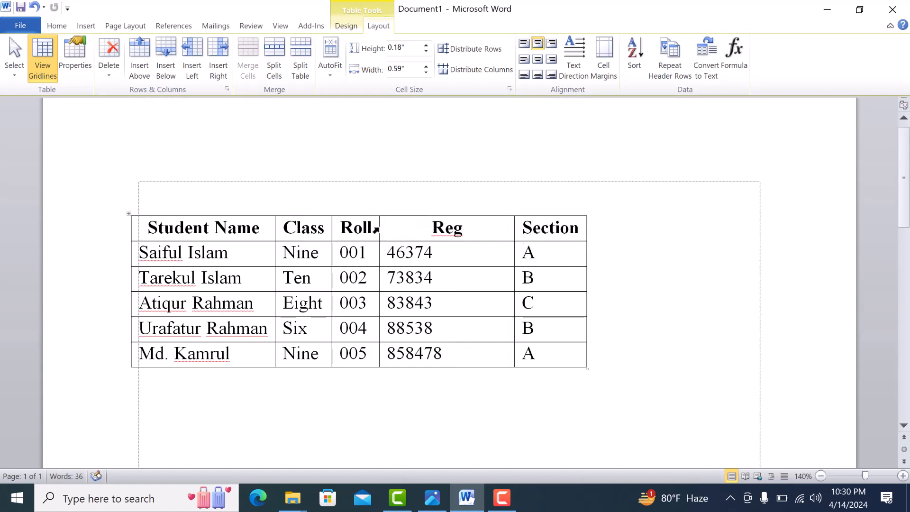
{"action": "left_click_drag", "start_coordinate": [379, 229], "coordinate": [443, 229]}
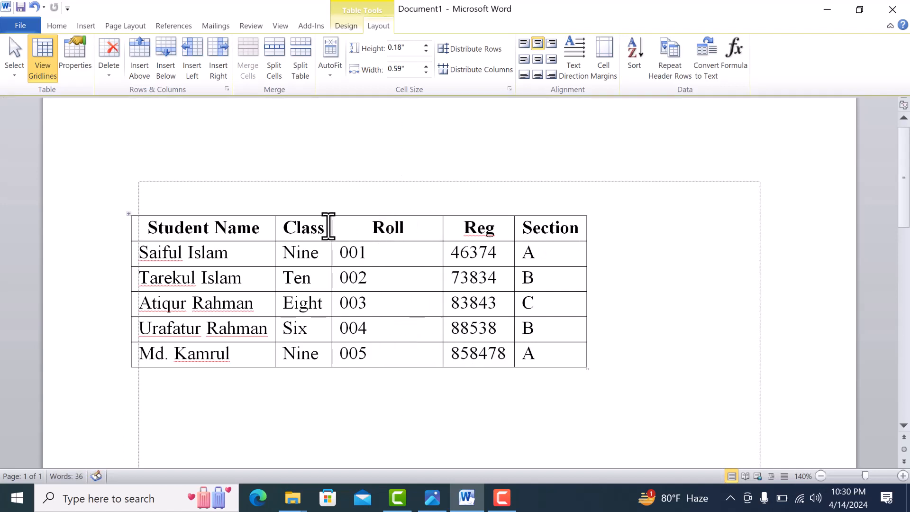
{"action": "left_click_drag", "start_coordinate": [332, 228], "coordinate": [366, 228]}
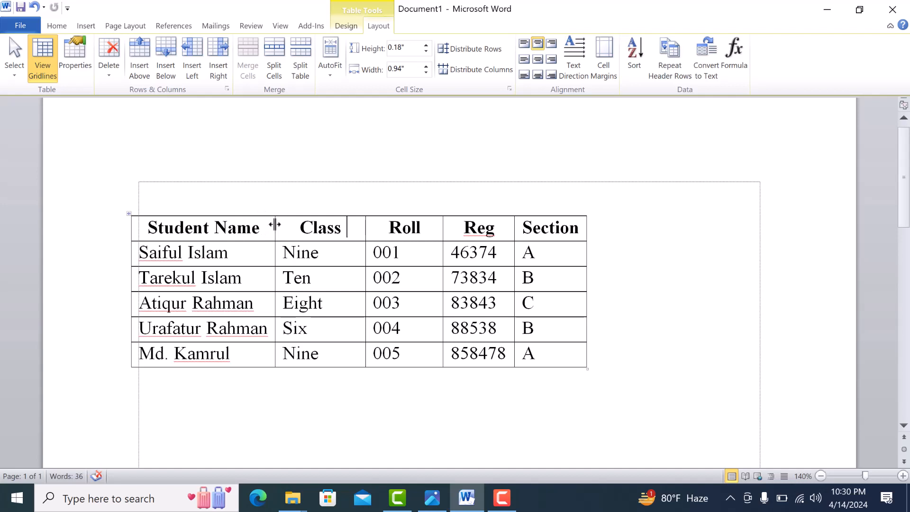
{"action": "left_click_drag", "start_coordinate": [275, 225], "coordinate": [299, 227]}
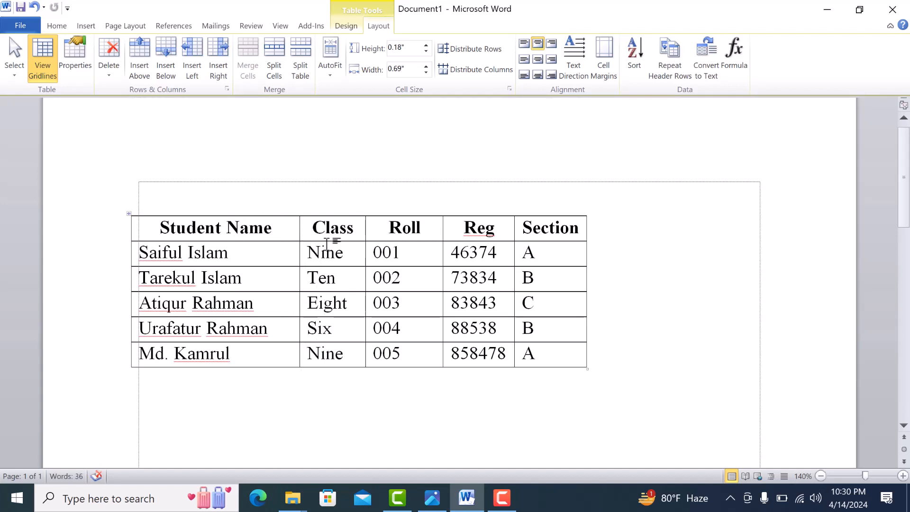
Apply Fixed Column Width to the whole resized table.
{"action": "left_click", "coordinate": [129, 213]}
{"action": "left_click", "coordinate": [334, 76]}
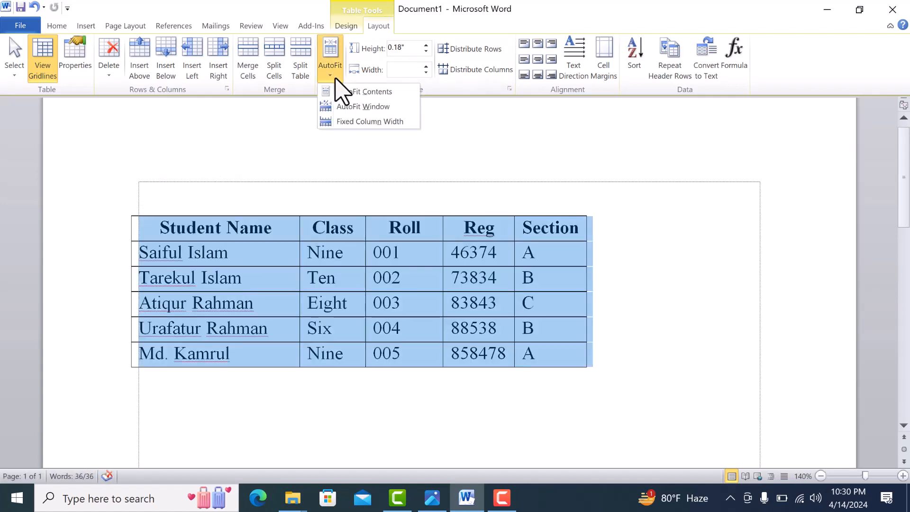
{"action": "left_click", "coordinate": [357, 119]}
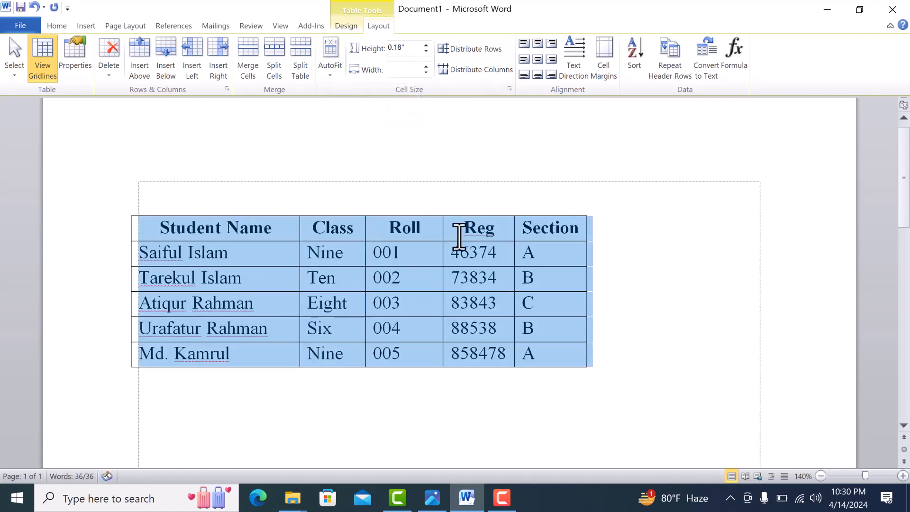
Add the filler text "fsdfsd" to the Section heading and widen the Section column to about 1.13 inches.
{"action": "left_click", "coordinate": [584, 229]}
{"action": "key", "text": "Return"}
{"action": "type", "text": "fsdfsd"}
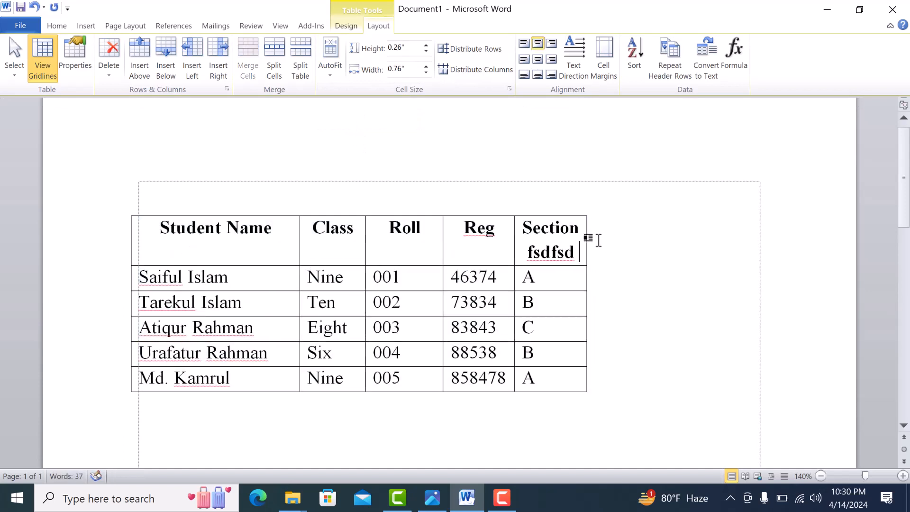
{"action": "left_click_drag", "start_coordinate": [584, 241], "coordinate": [622, 239]}
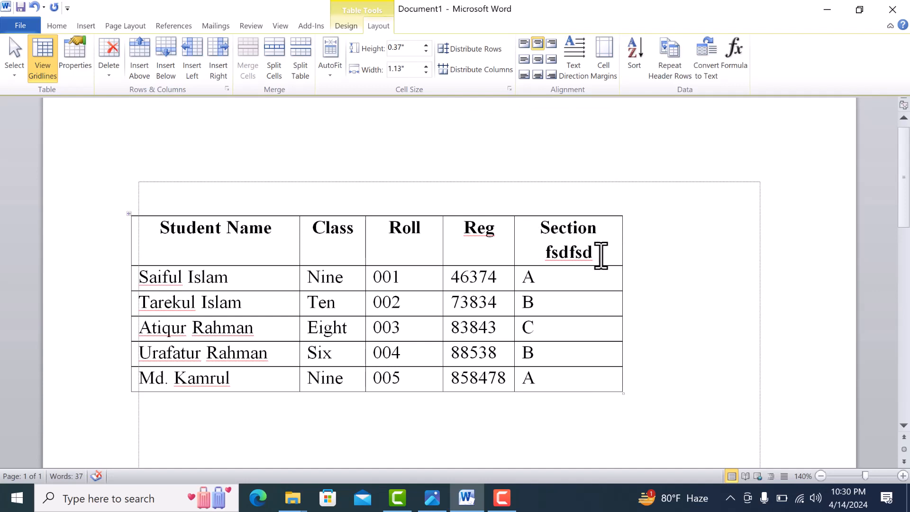
Delete the filler text "fsdfsd" from the Section heading.
{"action": "key", "text": "BackSpace"}
{"action": "key", "text": "BackSpace"}
{"action": "key", "text": "BackSpace"}
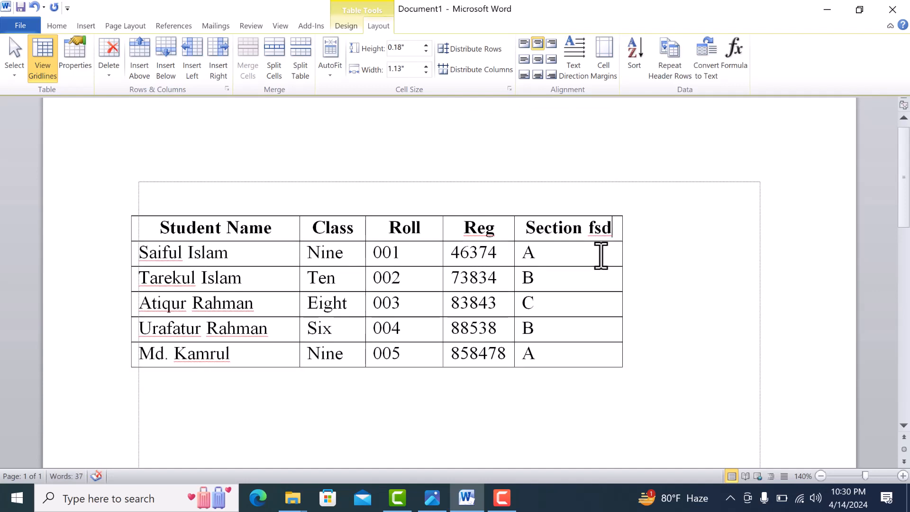
{"action": "key", "text": "BackSpace"}
{"action": "key", "text": "BackSpace"}
{"action": "key", "text": "BackSpace"}
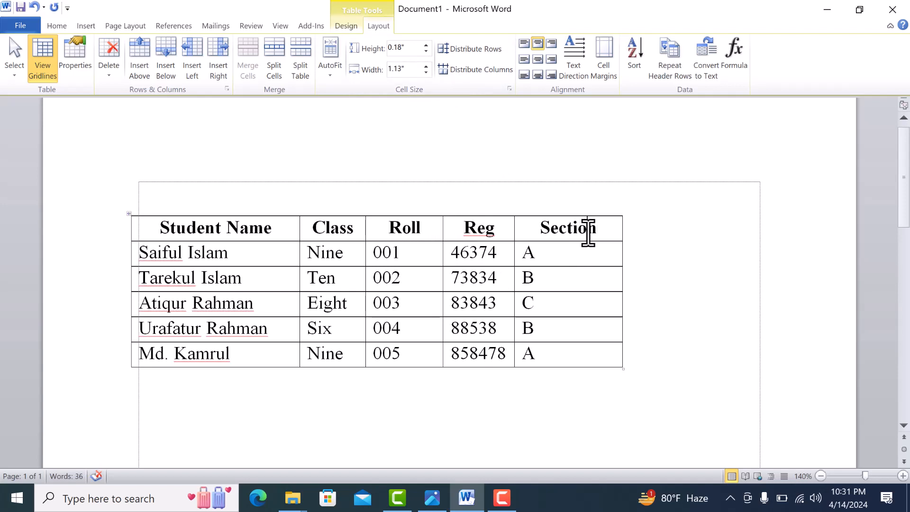
Raise the header row's height to 0.5 inches, and reduce it to 0.2 inches.
{"action": "left_click", "coordinate": [426, 46]}
{"action": "left_click", "coordinate": [426, 46]}
{"action": "left_click", "coordinate": [425, 45]}
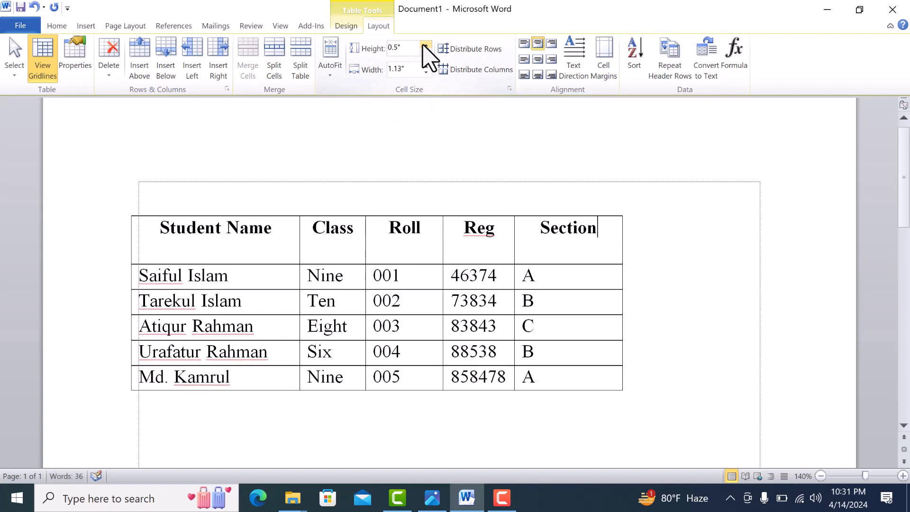
{"action": "left_click", "coordinate": [425, 46]}
{"action": "left_click", "coordinate": [425, 52]}
{"action": "left_click", "coordinate": [425, 52]}
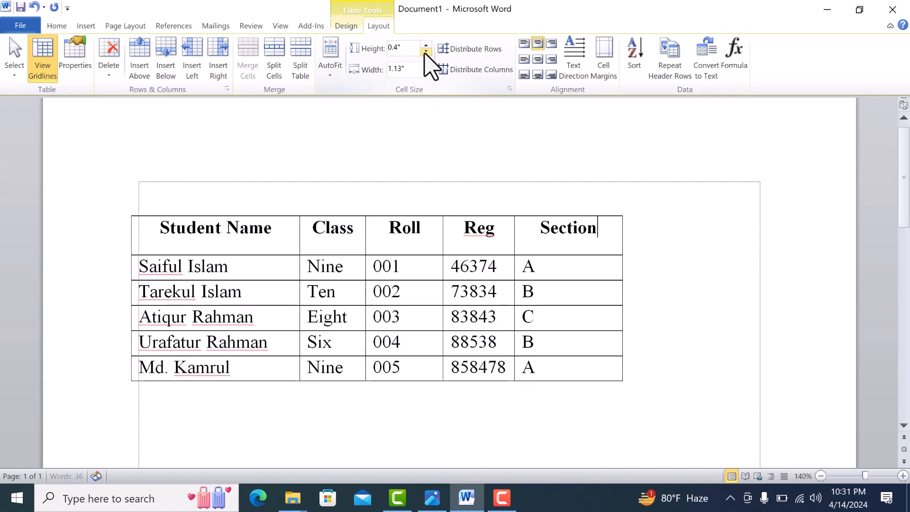
{"action": "left_click", "coordinate": [425, 52]}
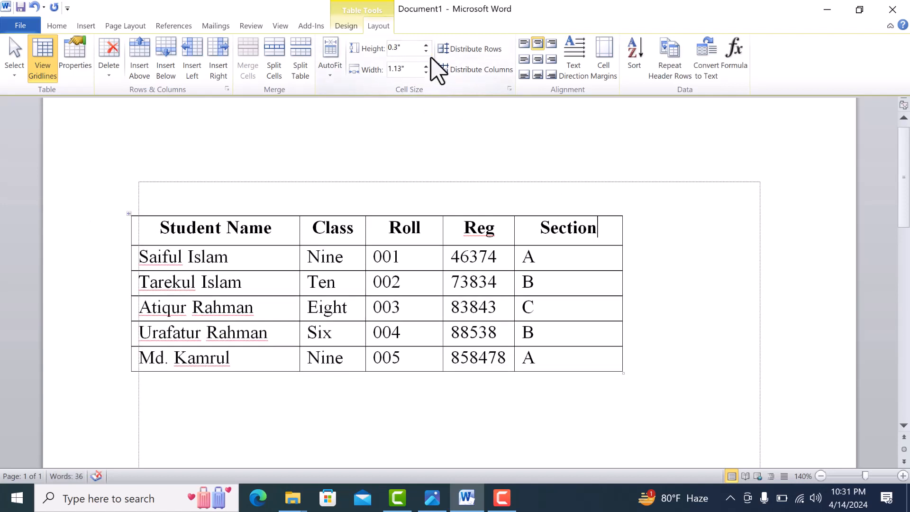
{"action": "left_click", "coordinate": [423, 51]}
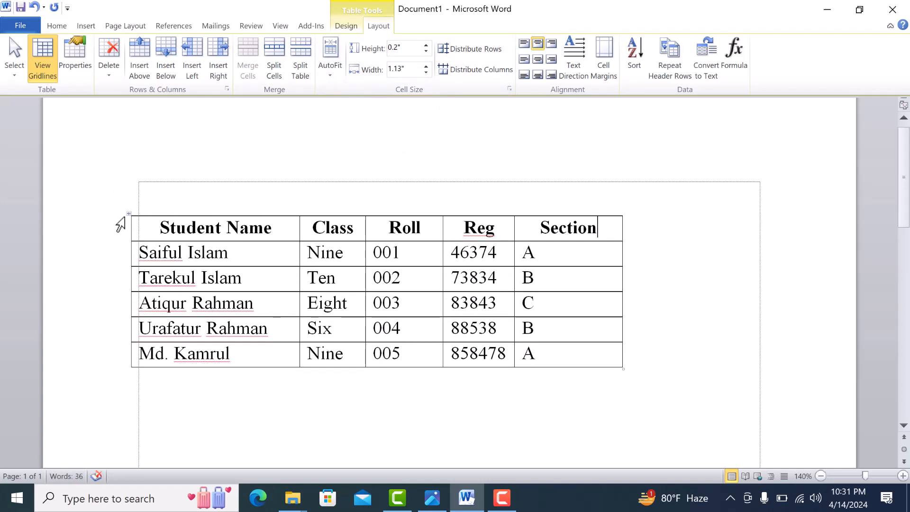
Set the height of all rows in the student table to 0.3 inches.
{"action": "left_click", "coordinate": [129, 214]}
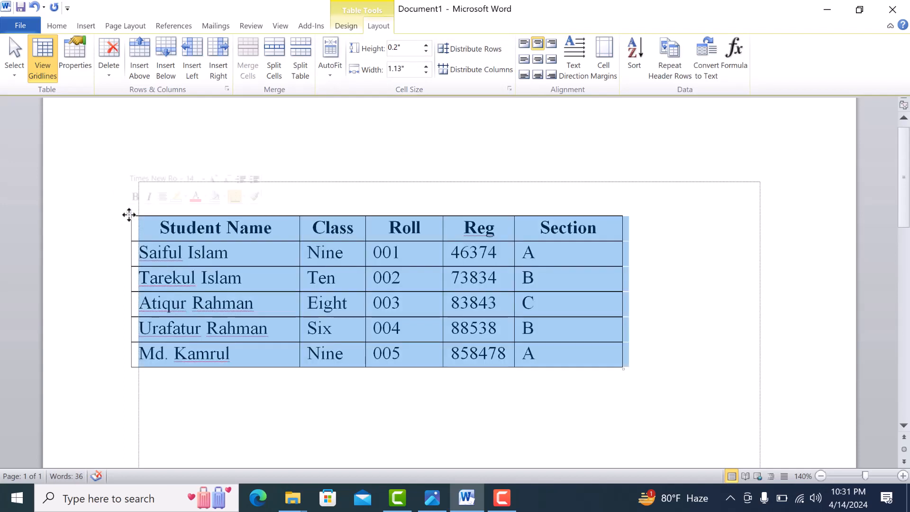
{"action": "left_click", "coordinate": [426, 46]}
{"action": "left_click", "coordinate": [426, 45]}
{"action": "left_click", "coordinate": [426, 46]}
{"action": "left_click", "coordinate": [426, 45]}
{"action": "left_click", "coordinate": [426, 46]}
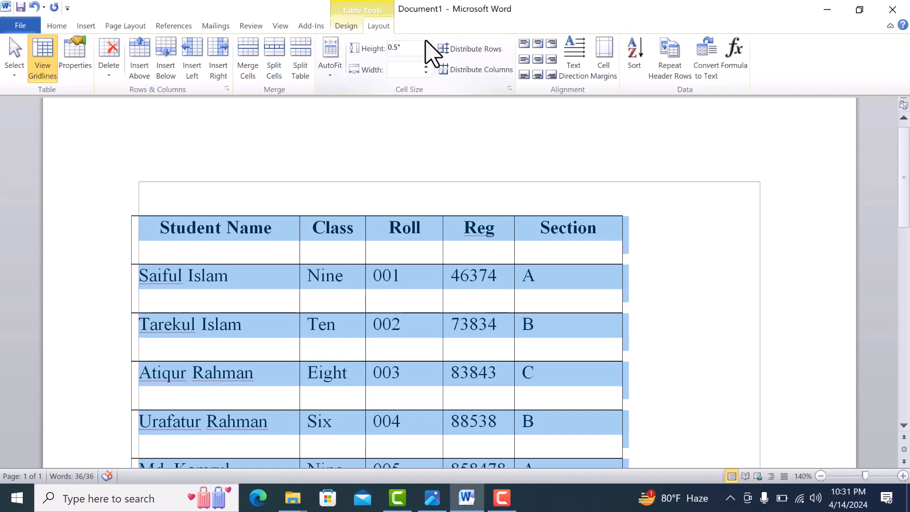
{"action": "left_click", "coordinate": [426, 52]}
{"action": "left_click", "coordinate": [426, 52]}
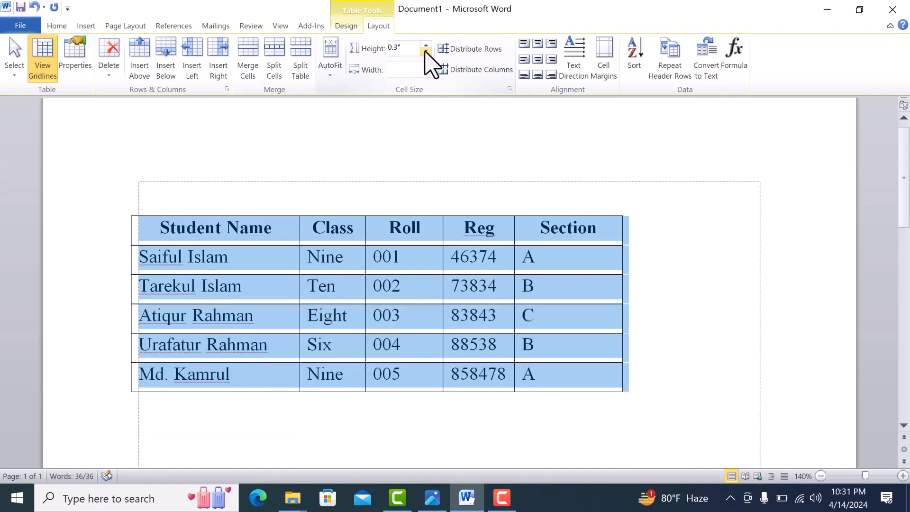
{"action": "left_click", "coordinate": [570, 274]}
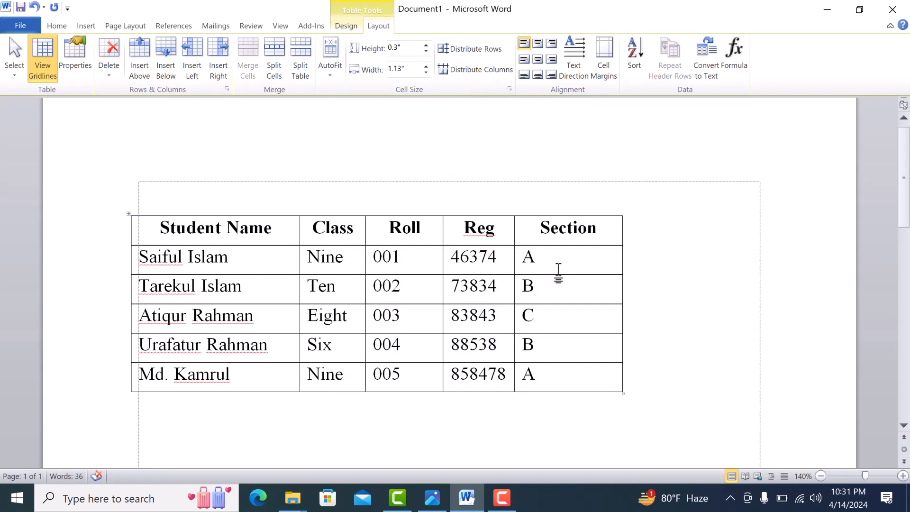
Raise the Section column's width to 1.7 inches, and reduce it to 1.2 inches.
{"action": "left_click", "coordinate": [414, 263]}
{"action": "left_click", "coordinate": [176, 235]}
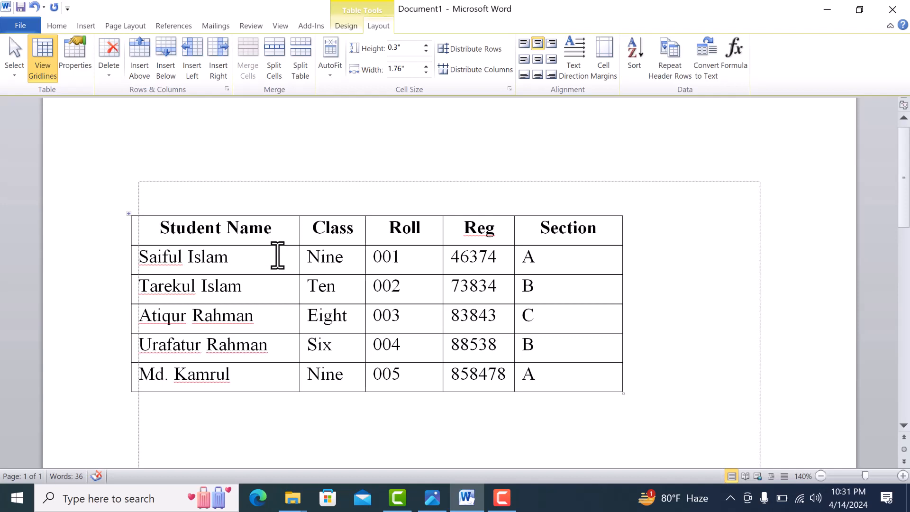
{"action": "left_click", "coordinate": [555, 257]}
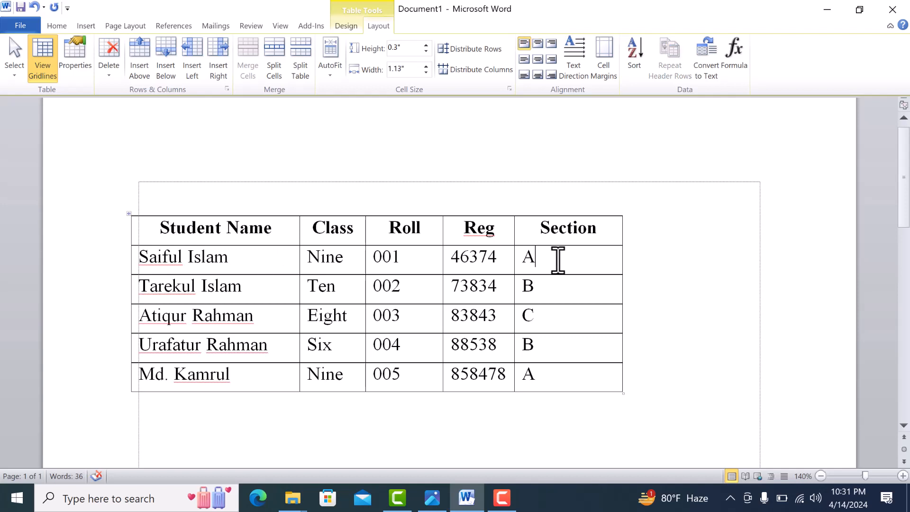
{"action": "left_click", "coordinate": [425, 68]}
{"action": "left_click", "coordinate": [425, 67]}
{"action": "left_click", "coordinate": [425, 67]}
{"action": "left_click", "coordinate": [426, 68]}
{"action": "left_click", "coordinate": [426, 68]}
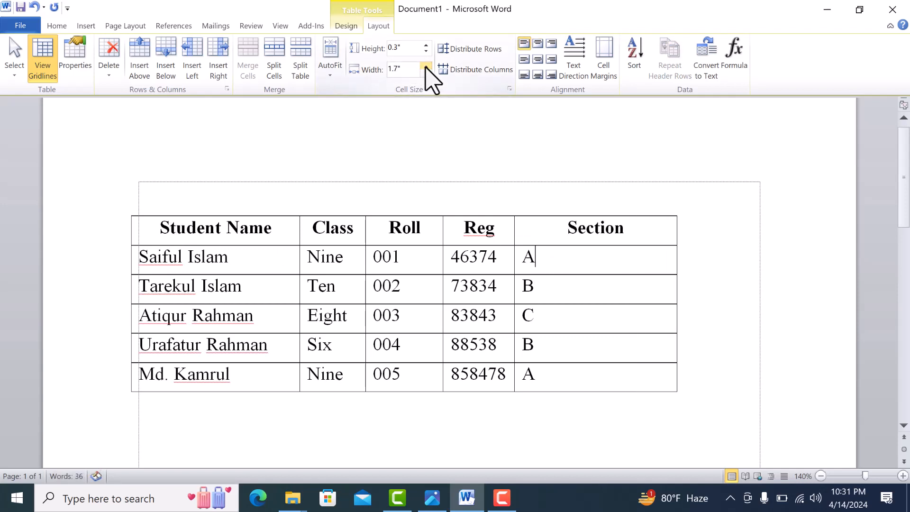
{"action": "left_click", "coordinate": [425, 72]}
{"action": "left_click", "coordinate": [426, 73]}
{"action": "left_click", "coordinate": [426, 73]}
{"action": "left_click", "coordinate": [425, 73]}
{"action": "left_click", "coordinate": [425, 73]}
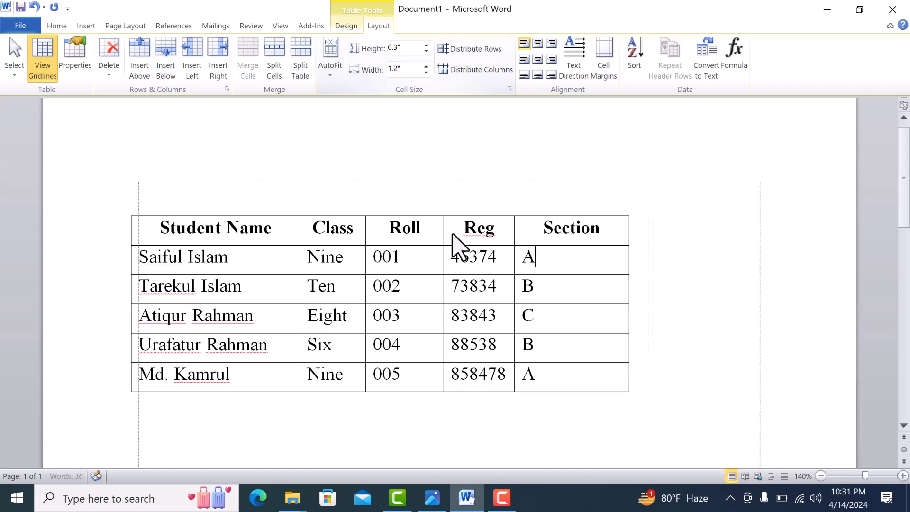
Set the Reg column's width to 1 inch and narrow the Section column by moving its outer border inward.
{"action": "left_click", "coordinate": [493, 239]}
{"action": "left_click", "coordinate": [425, 68]}
{"action": "left_click", "coordinate": [425, 68]}
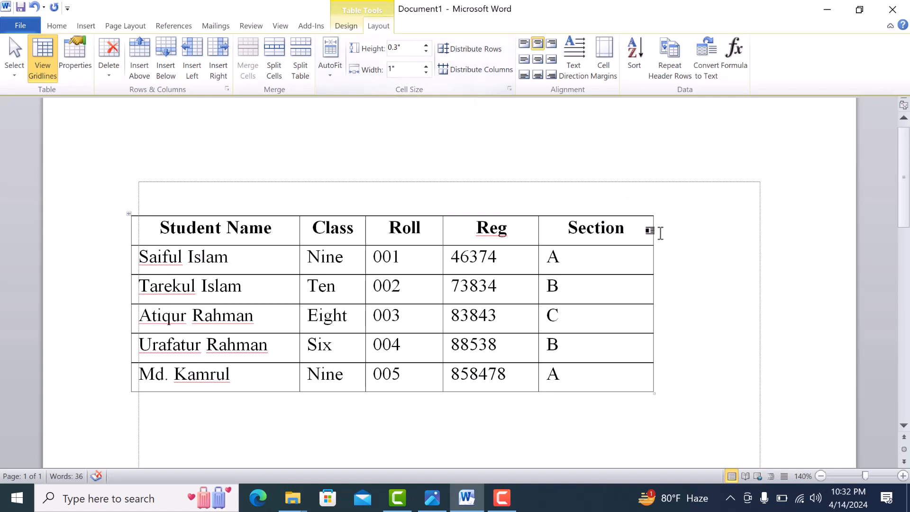
{"action": "left_click_drag", "start_coordinate": [653, 234], "coordinate": [628, 235]}
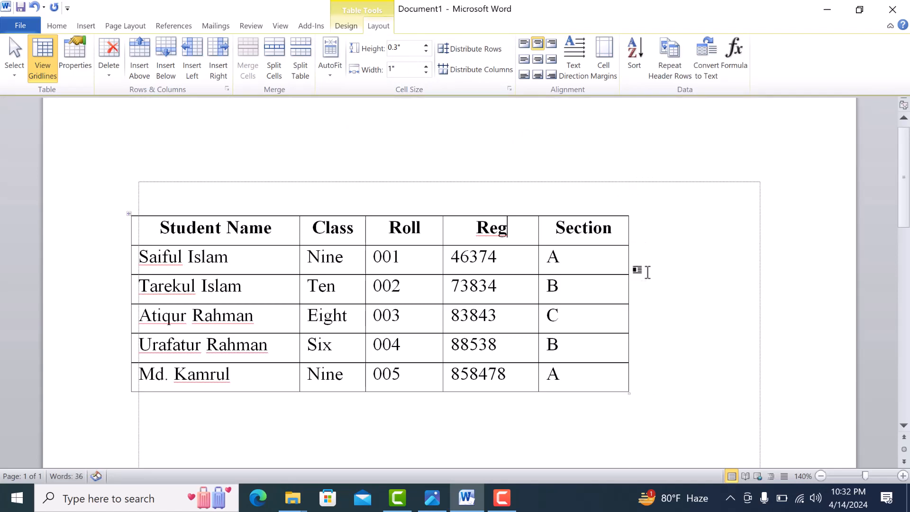
Distribute the student table's columns to equal widths and its rows to equal heights.
{"action": "left_click", "coordinate": [557, 229]}
{"action": "left_click", "coordinate": [477, 71]}
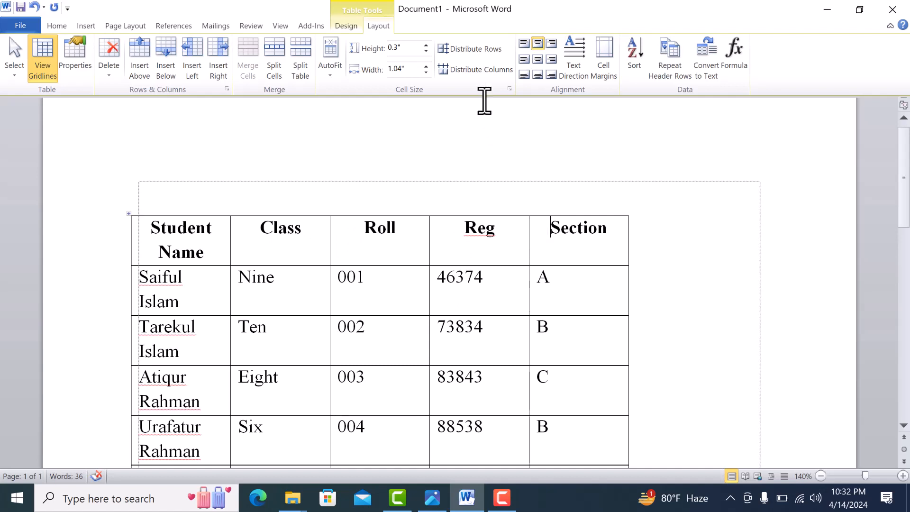
{"action": "left_click", "coordinate": [481, 72]}
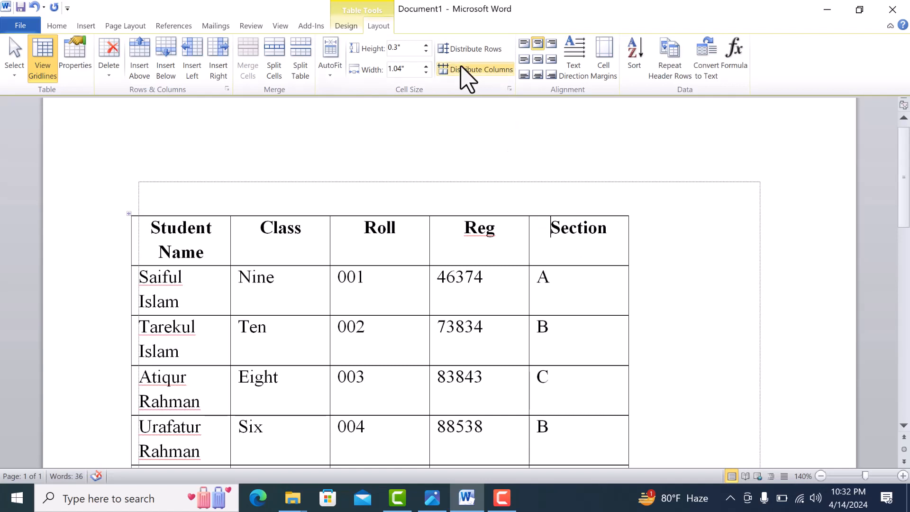
{"action": "left_click", "coordinate": [474, 49]}
{"action": "scroll", "coordinate": [480, 277], "scroll_direction": "down", "scroll_amount": 2}
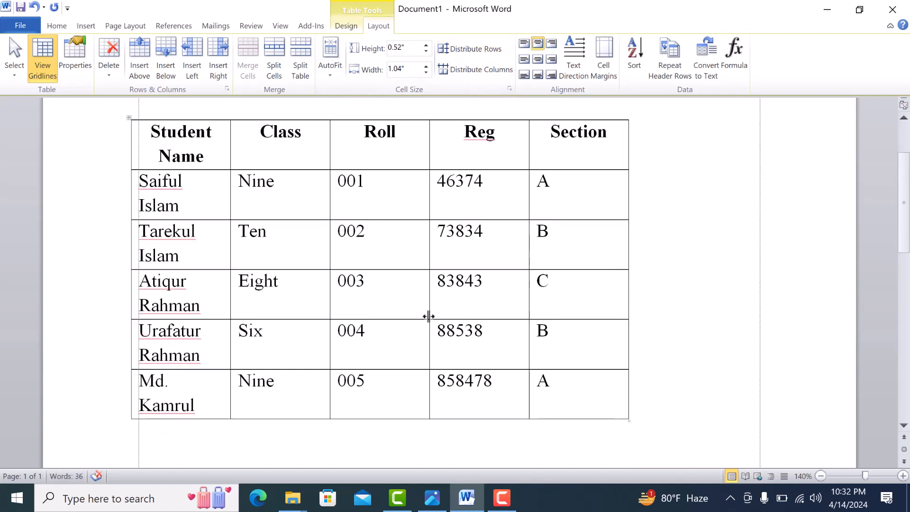
{"action": "scroll", "coordinate": [428, 315], "scroll_direction": "up", "scroll_amount": 1}
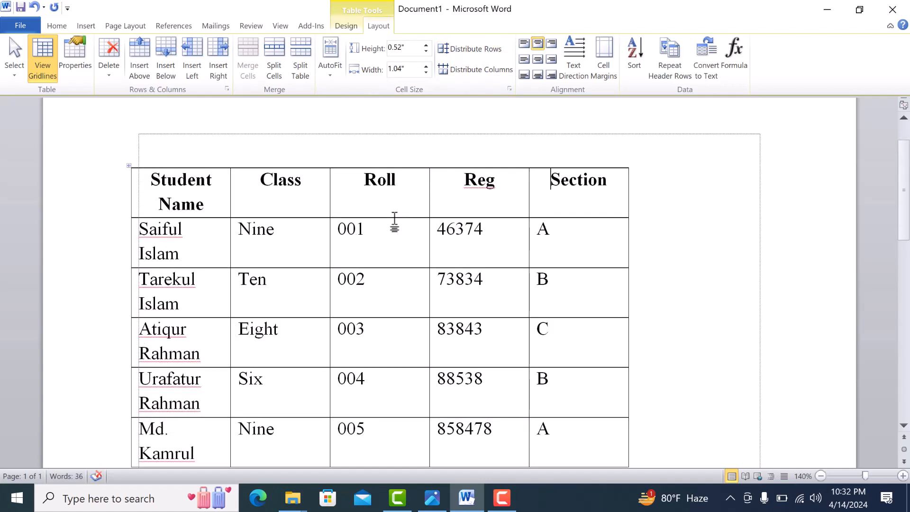
Increase the header row's height to about 1.14 inches by moving its lower border down.
{"action": "left_click_drag", "start_coordinate": [393, 219], "coordinate": [397, 279]}
{"action": "scroll", "coordinate": [416, 306], "scroll_direction": "down", "scroll_amount": 2}
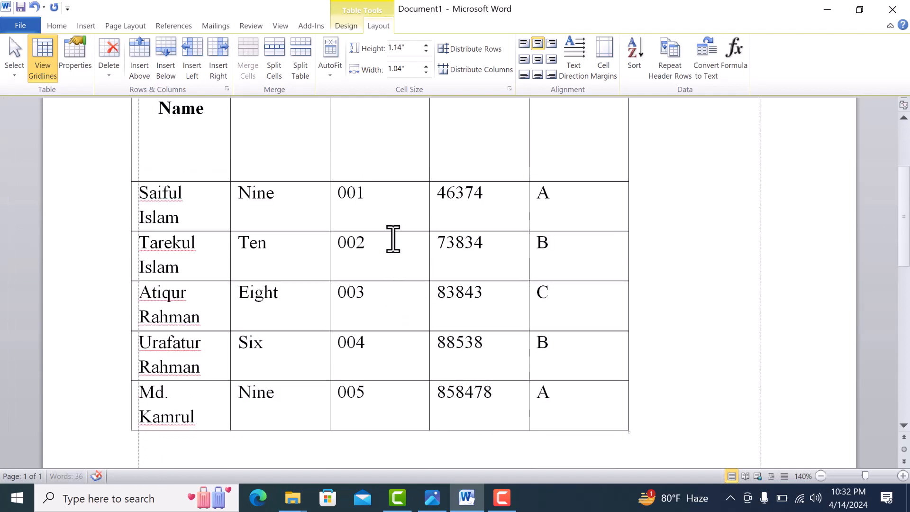
{"action": "left_click_drag", "start_coordinate": [397, 236], "coordinate": [394, 209]}
{"action": "scroll", "coordinate": [463, 294], "scroll_direction": "up", "scroll_amount": 2}
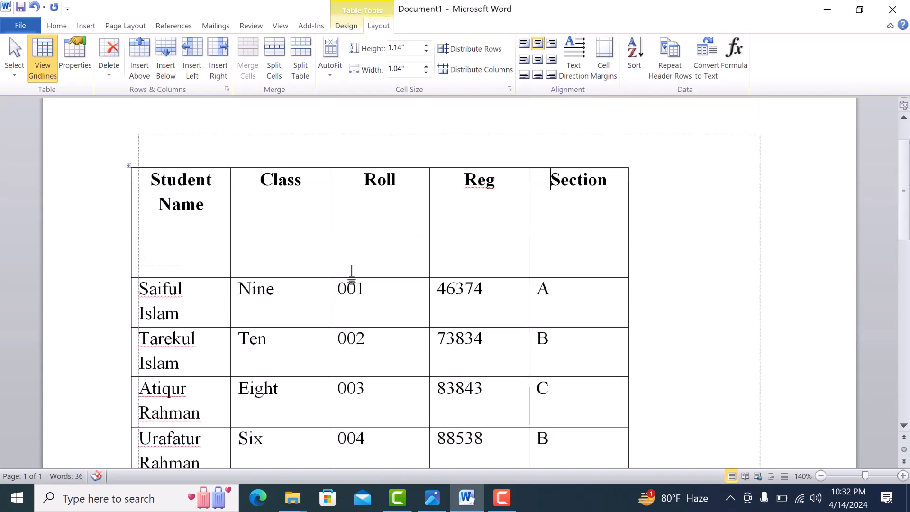
Select the whole student table and distribute its rows and columns evenly.
{"action": "left_click", "coordinate": [128, 169]}
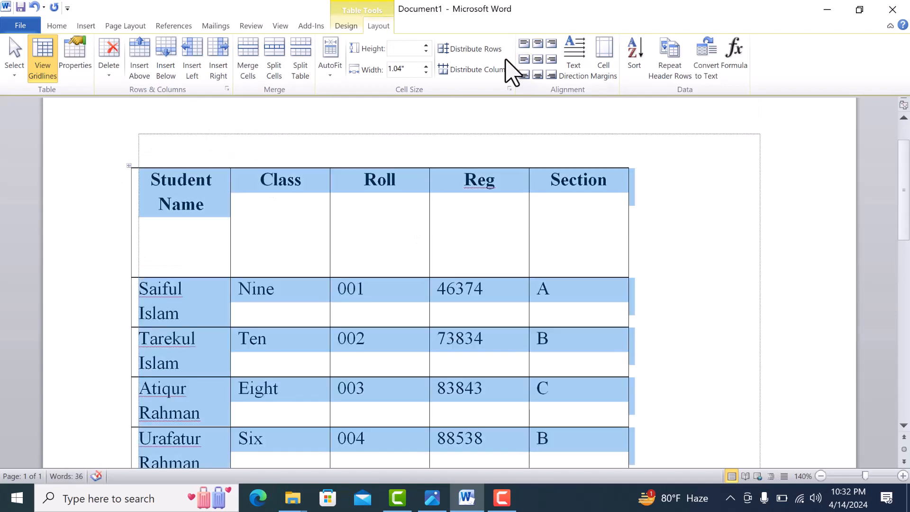
{"action": "left_click", "coordinate": [480, 49]}
{"action": "scroll", "coordinate": [471, 199], "scroll_direction": "down", "scroll_amount": 3}
{"action": "scroll", "coordinate": [467, 218], "scroll_direction": "down", "scroll_amount": 2}
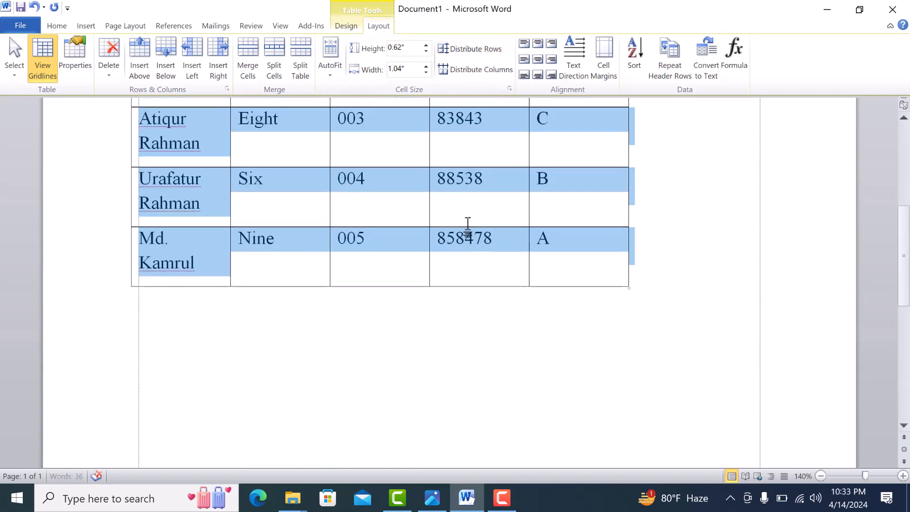
{"action": "scroll", "coordinate": [469, 229], "scroll_direction": "up", "scroll_amount": 5}
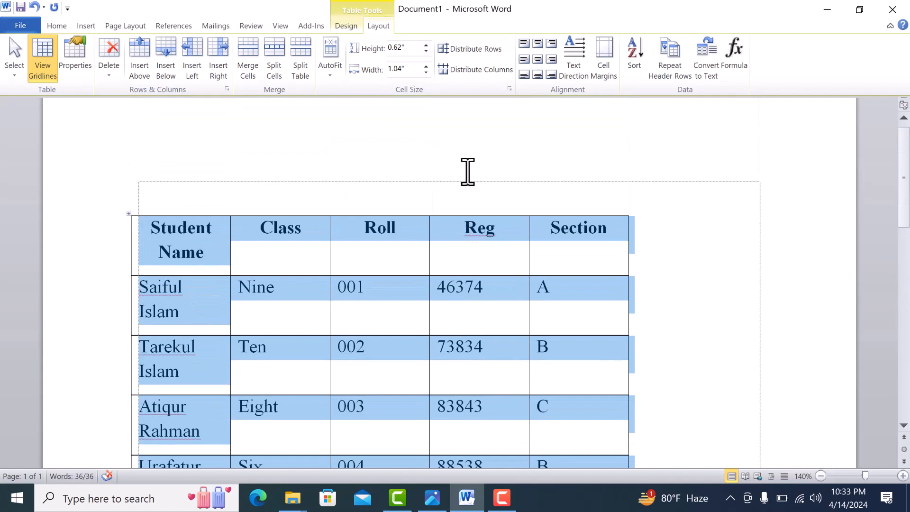
{"action": "left_click", "coordinate": [470, 71]}
{"action": "left_click", "coordinate": [433, 252]}
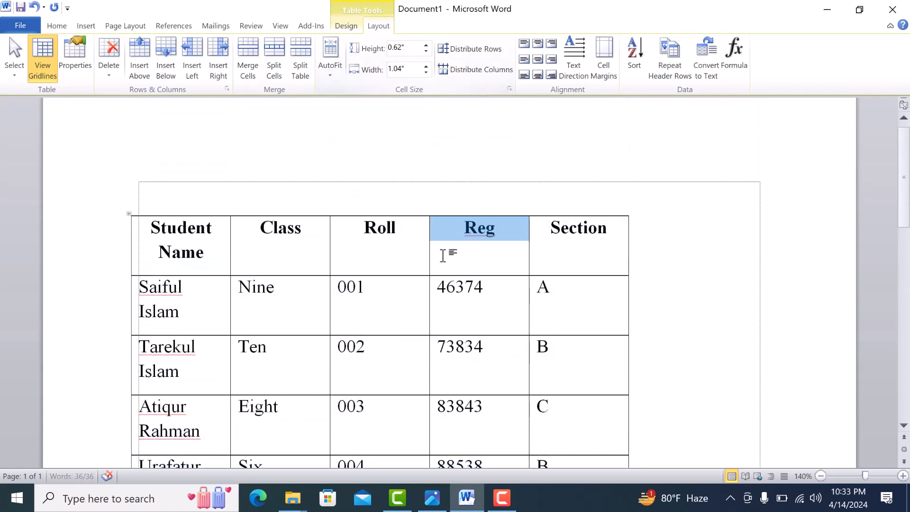
{"action": "left_click", "coordinate": [513, 264]}
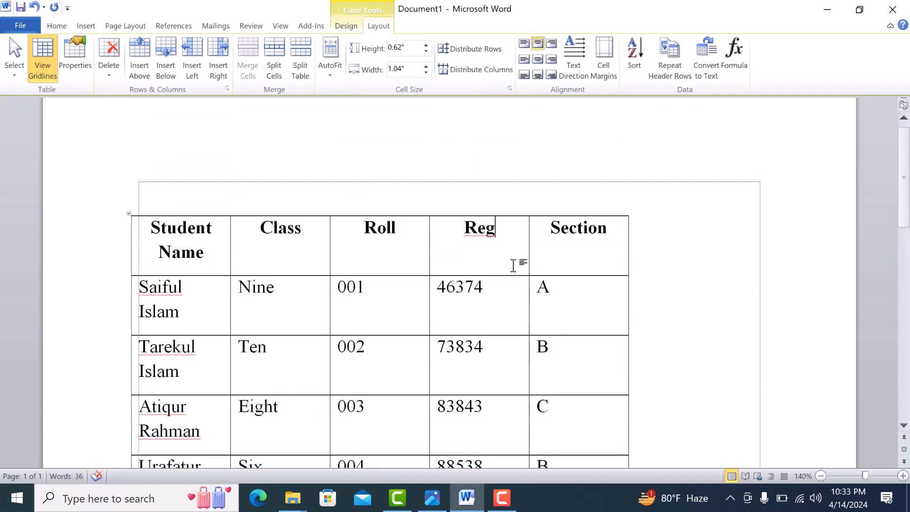
Select the whole table and align its text Center, and change it to Center Left.
{"action": "left_click", "coordinate": [128, 216]}
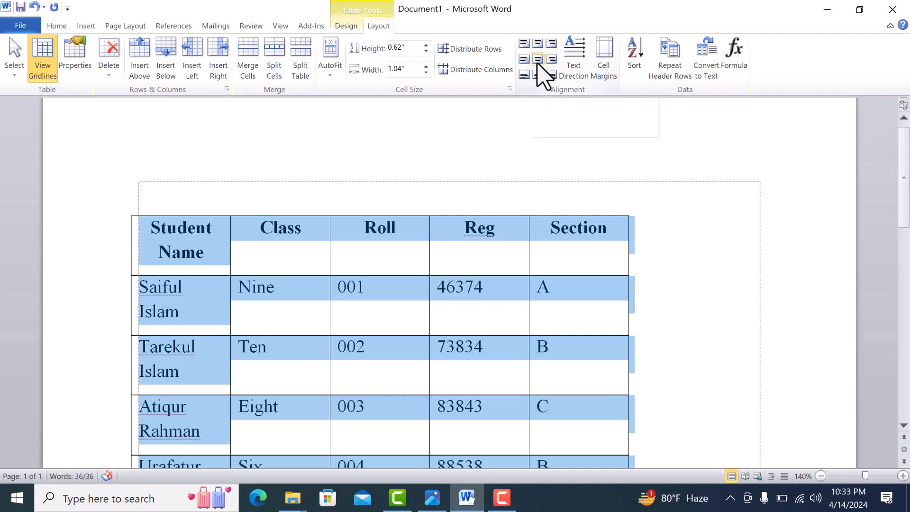
{"action": "left_click", "coordinate": [386, 280]}
{"action": "left_click", "coordinate": [283, 256]}
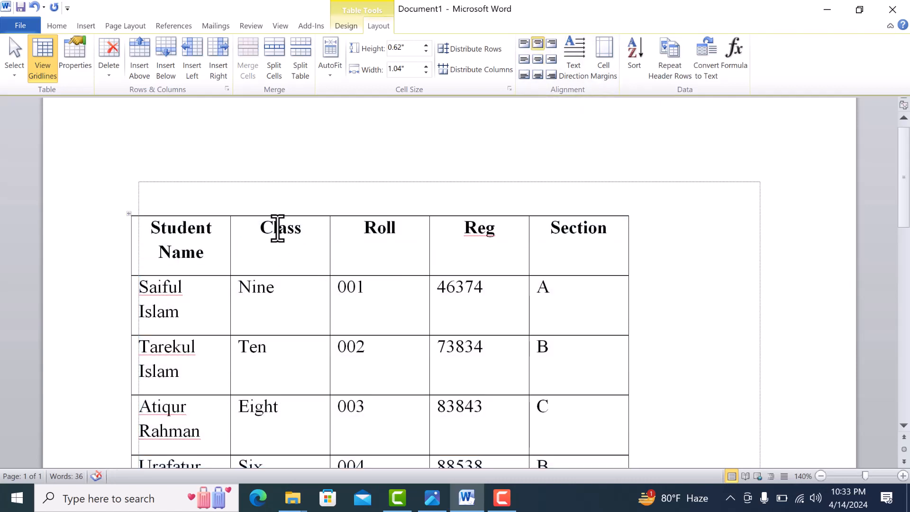
{"action": "left_click", "coordinate": [129, 218]}
{"action": "left_click", "coordinate": [538, 59]}
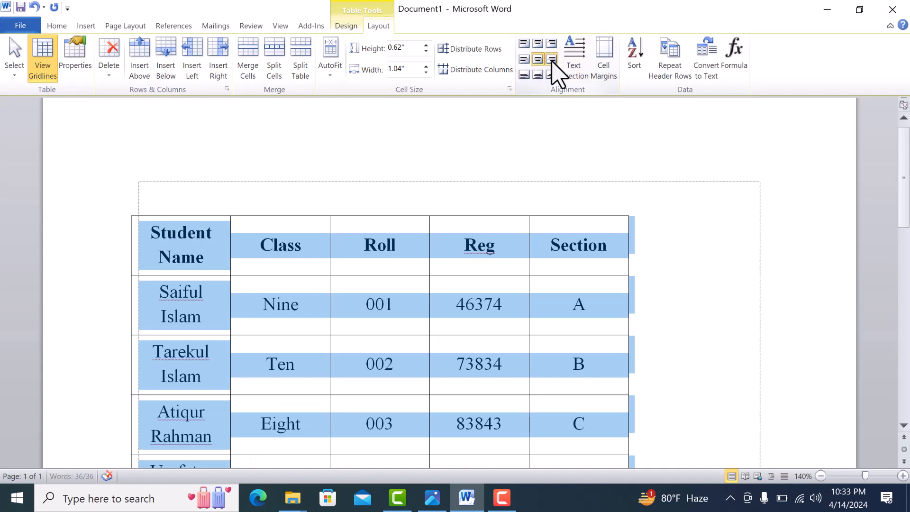
{"action": "left_click", "coordinate": [524, 60]}
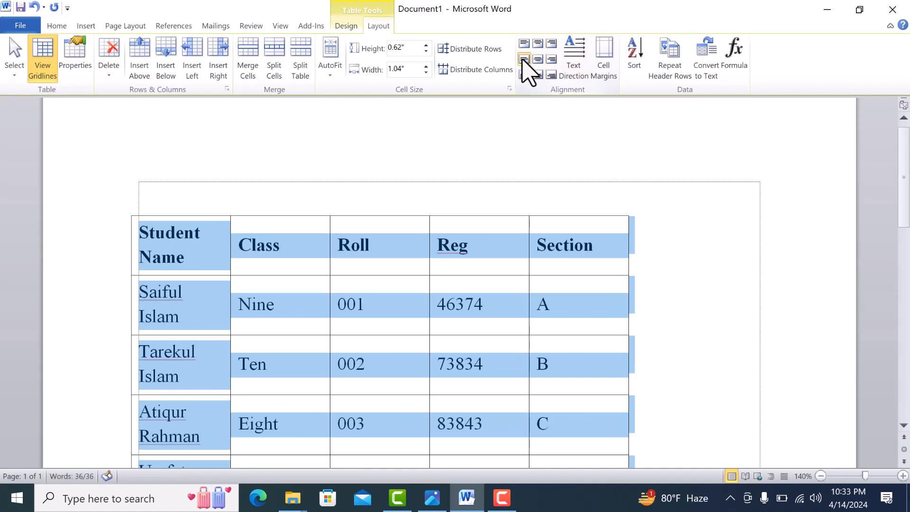
Try the Top Left, Top Center and Top Right alignments on the whole table's text.
{"action": "left_click", "coordinate": [523, 44]}
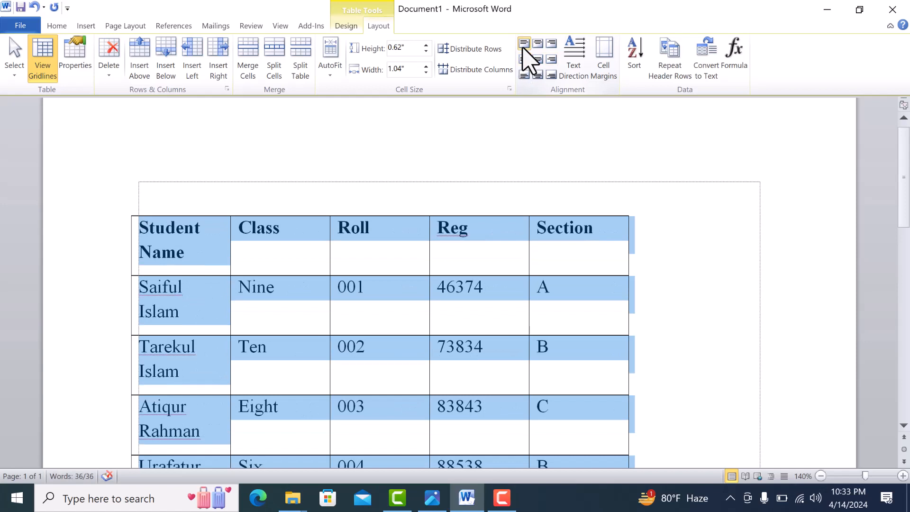
{"action": "left_click", "coordinate": [537, 43]}
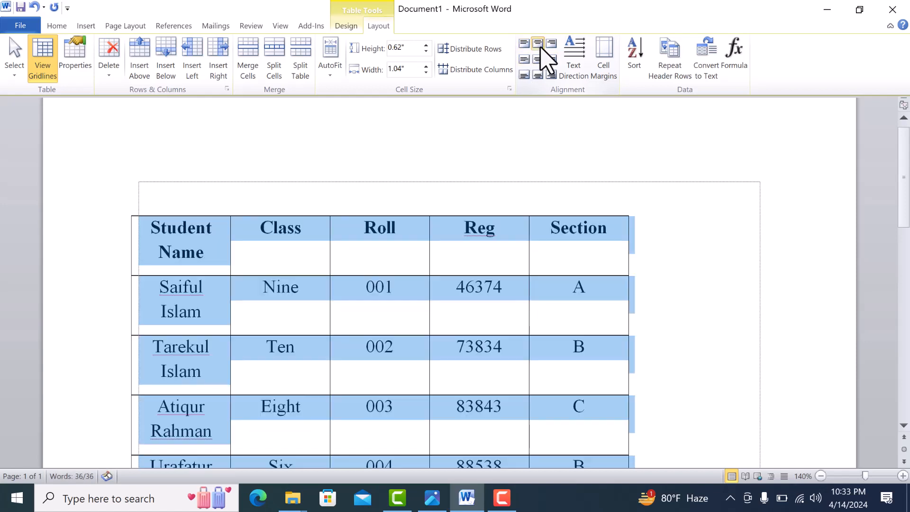
{"action": "left_click", "coordinate": [551, 44]}
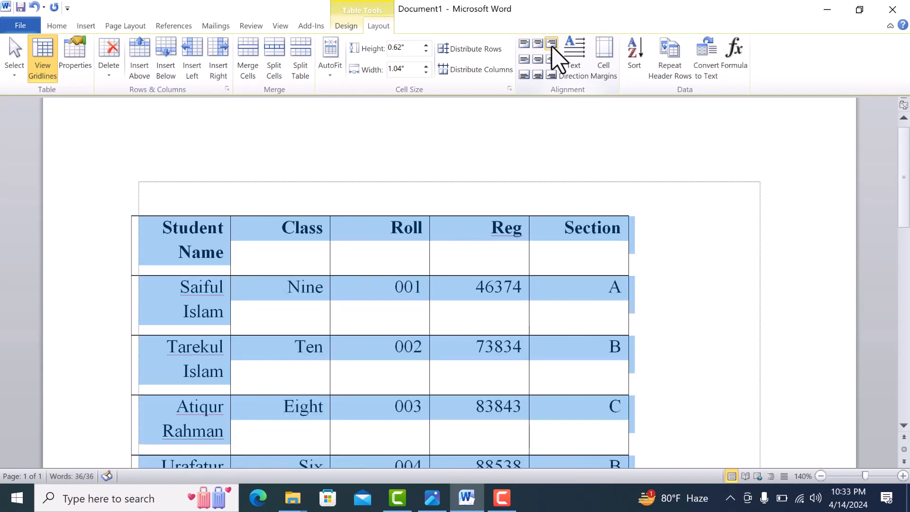
{"action": "left_click", "coordinate": [526, 44]}
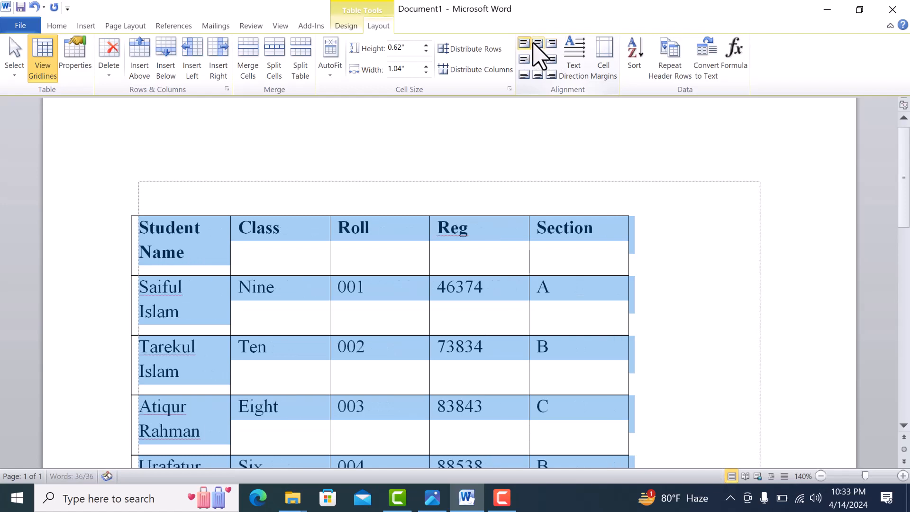
{"action": "left_click", "coordinate": [550, 46]}
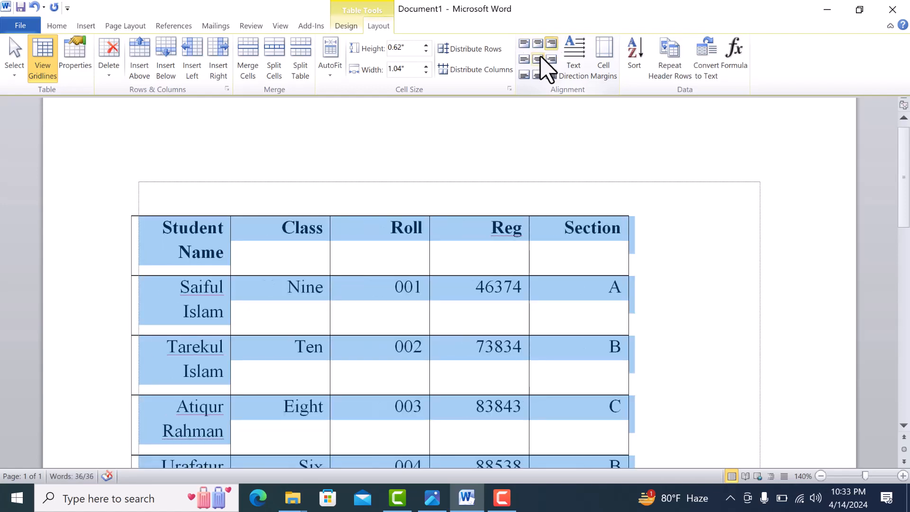
Try the Center, Center Right and Center Left alignments on the whole table's text.
{"action": "left_click", "coordinate": [539, 59]}
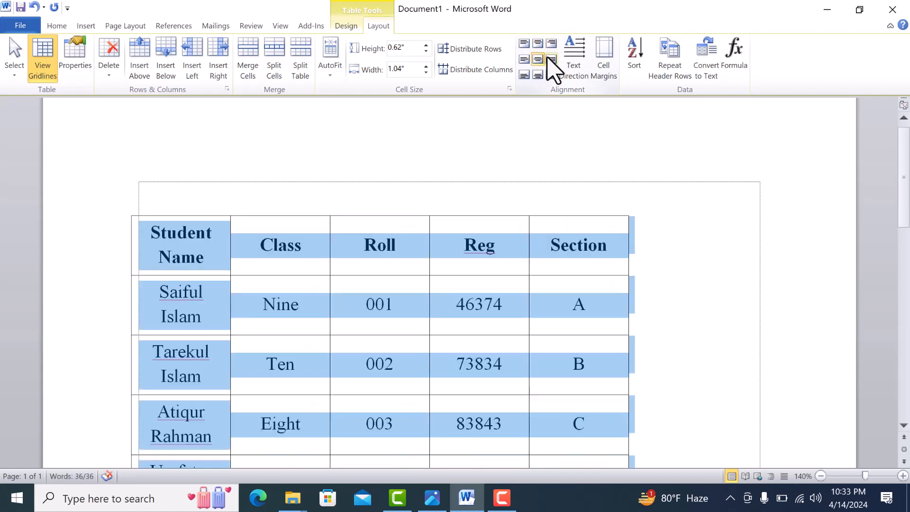
{"action": "left_click", "coordinate": [551, 59]}
{"action": "left_click", "coordinate": [524, 59]}
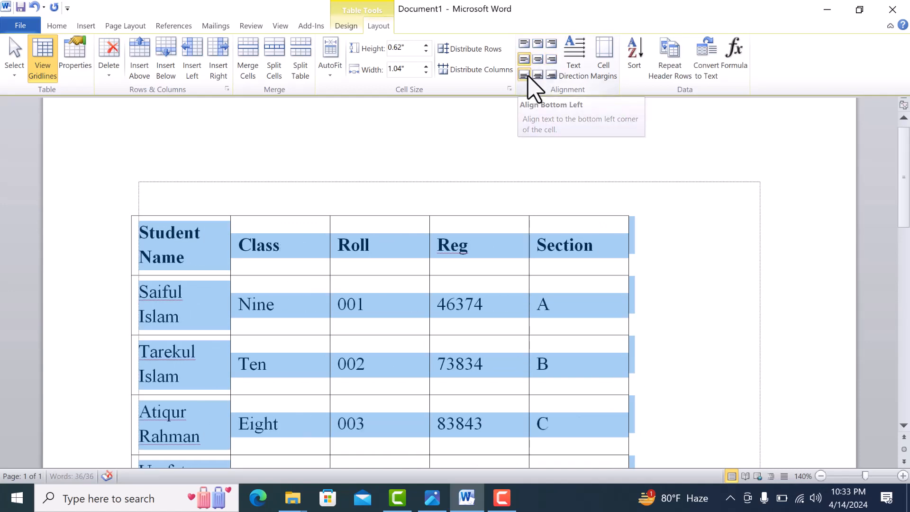
Align the whole table's text Bottom Left, change it to Bottom Center, and deselect the table.
{"action": "left_click", "coordinate": [525, 75]}
{"action": "left_click", "coordinate": [538, 75]}
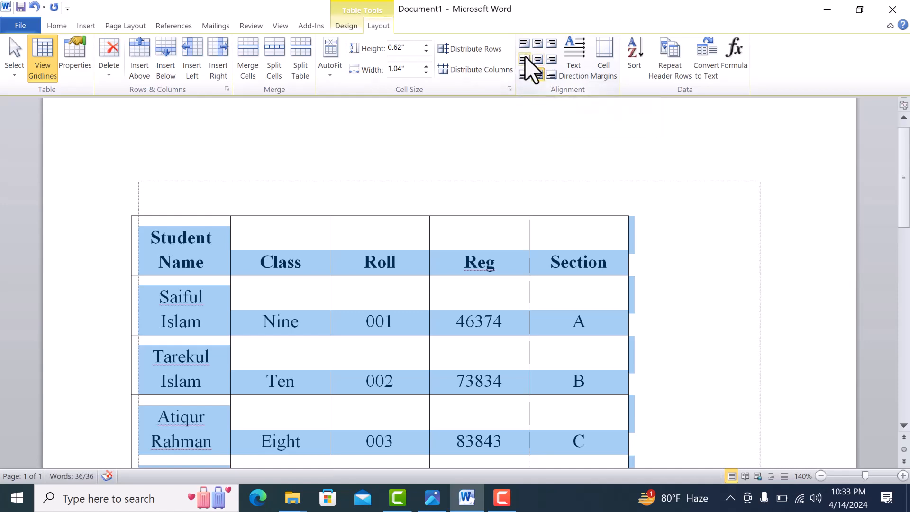
{"action": "left_click", "coordinate": [481, 325]}
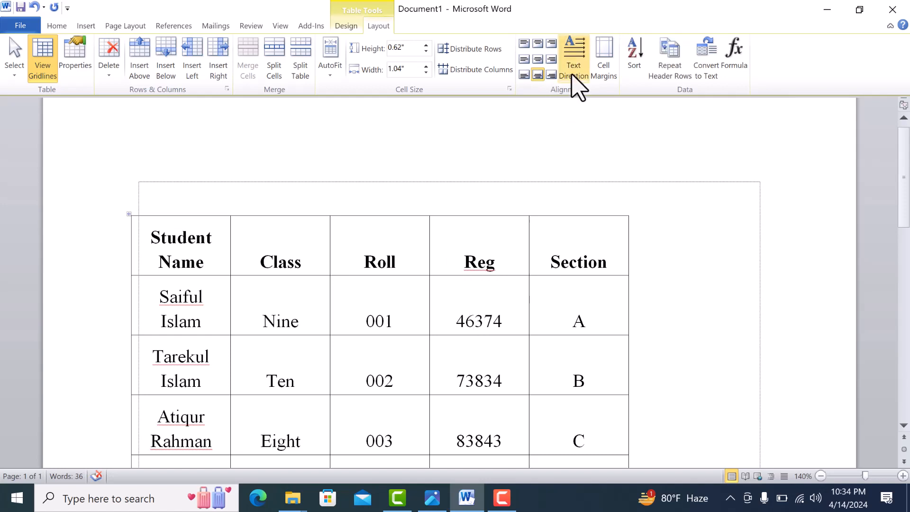
Resize the columns by moving their borders: widen Student Name, Section to about 1.42 inches, Roll, and Class.
{"action": "scroll", "coordinate": [294, 260], "scroll_direction": "down", "scroll_amount": 1}
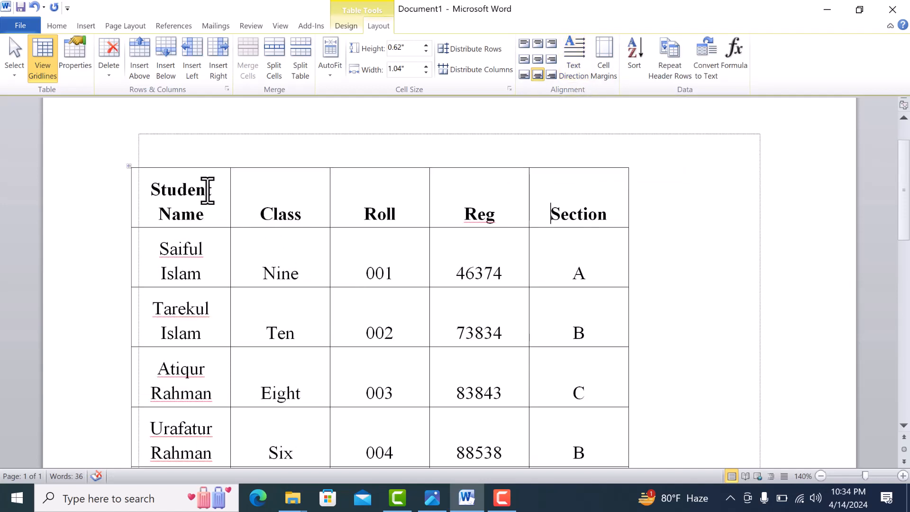
{"action": "left_click_drag", "start_coordinate": [230, 187], "coordinate": [257, 189]}
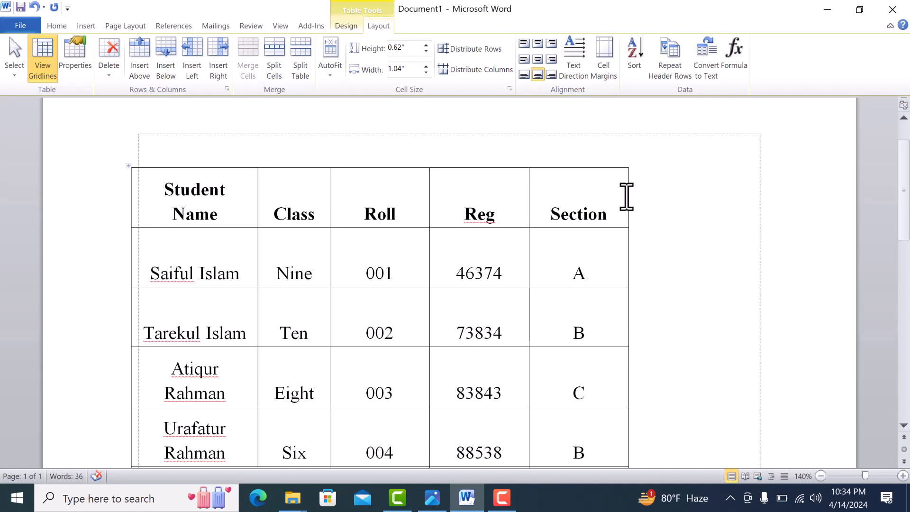
{"action": "left_click_drag", "start_coordinate": [628, 195], "coordinate": [665, 191]}
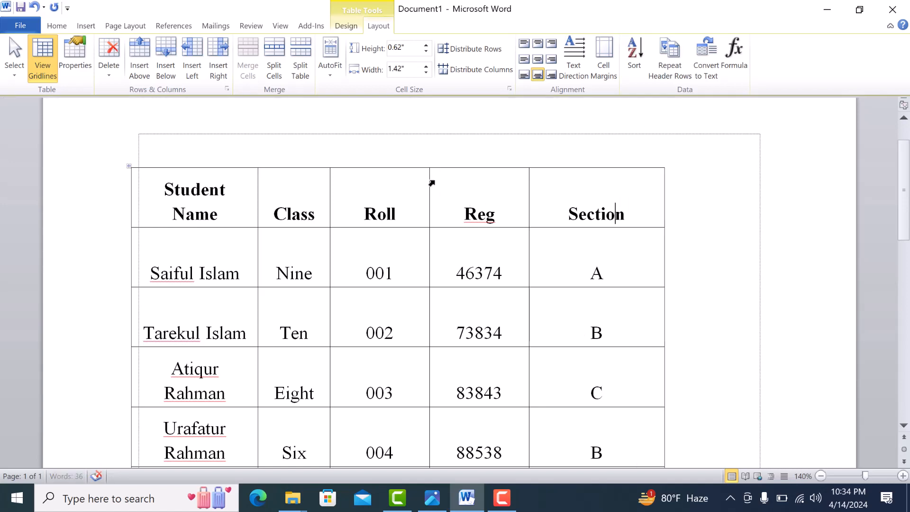
{"action": "left_click_drag", "start_coordinate": [430, 182], "coordinate": [449, 182]}
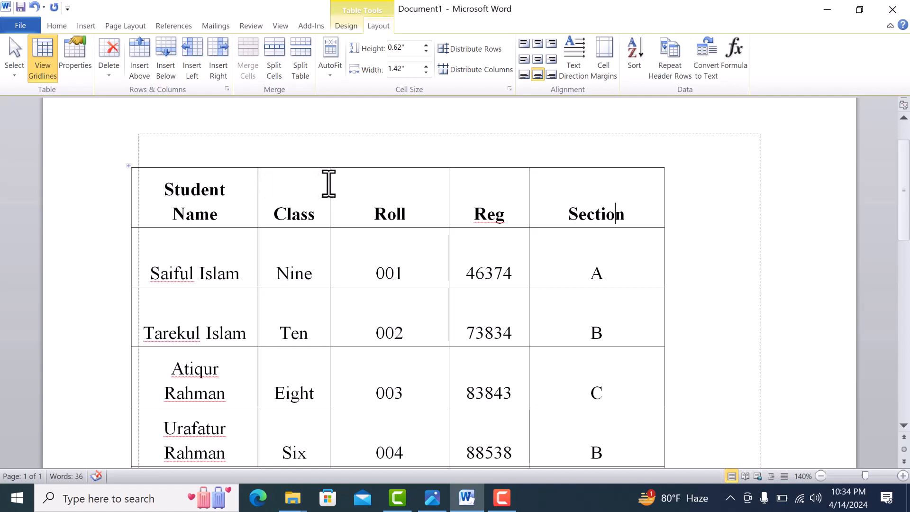
{"action": "left_click_drag", "start_coordinate": [329, 182], "coordinate": [353, 189]}
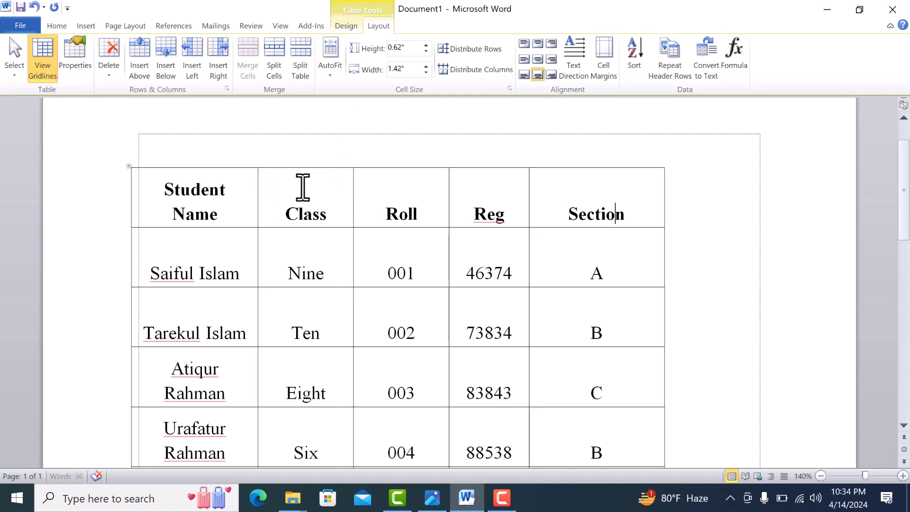
Widen the Student Name column to about 1.51 inches by moving its border with the Class column.
{"action": "left_click", "coordinate": [259, 184]}
{"action": "left_click", "coordinate": [255, 193]}
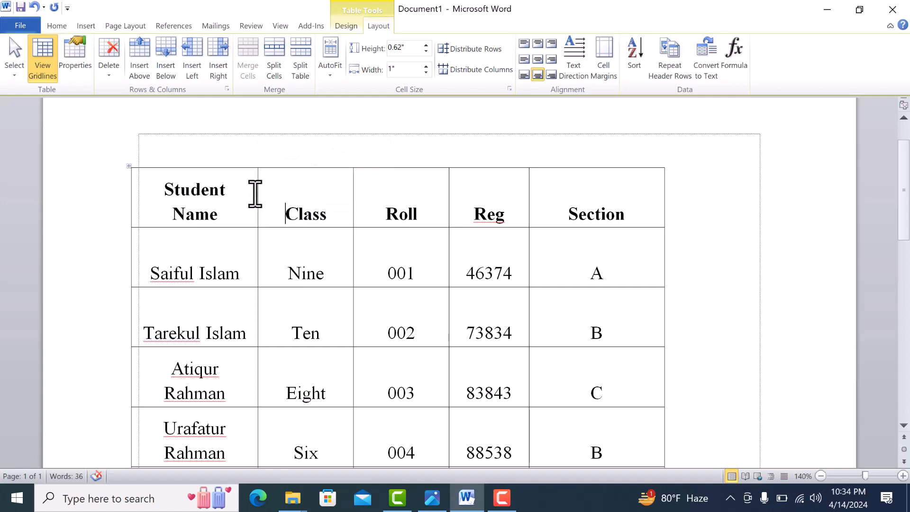
{"action": "left_click_drag", "start_coordinate": [257, 193], "coordinate": [276, 197]}
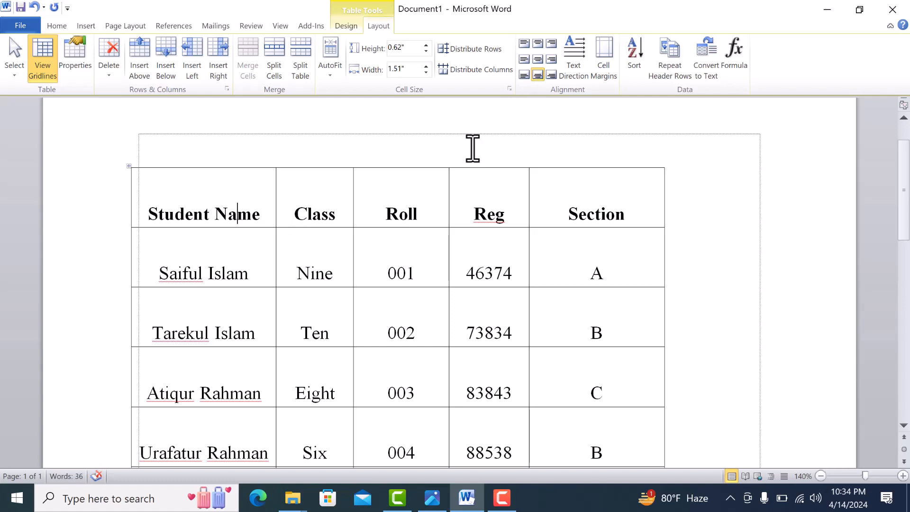
Cycle the header row's text direction through both vertical orientations, return it to horizontal, and deselect the row.
{"action": "left_click_drag", "start_coordinate": [169, 211], "coordinate": [665, 203]}
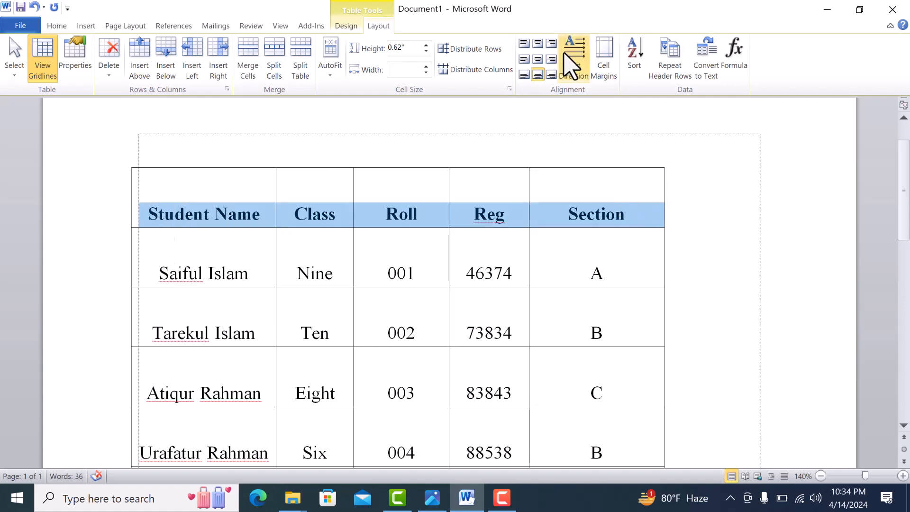
{"action": "left_click", "coordinate": [575, 58]}
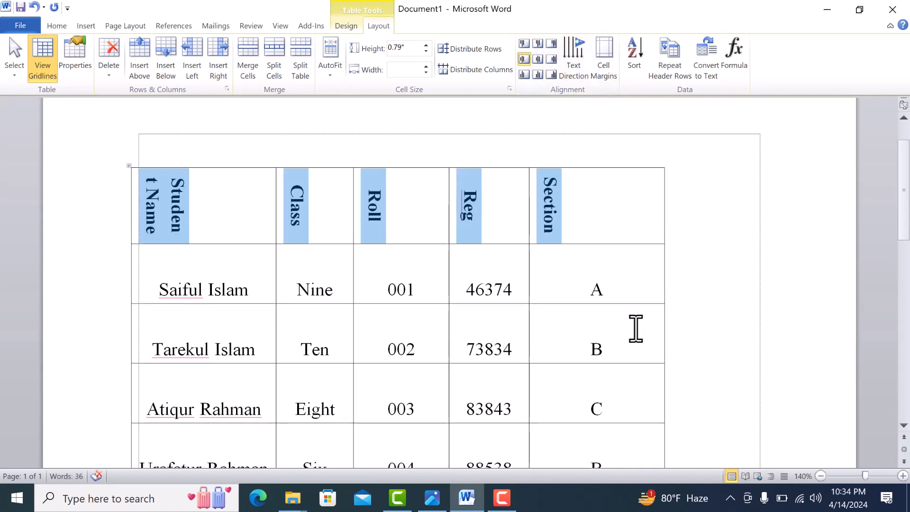
{"action": "left_click", "coordinate": [569, 61]}
{"action": "left_click", "coordinate": [574, 61]}
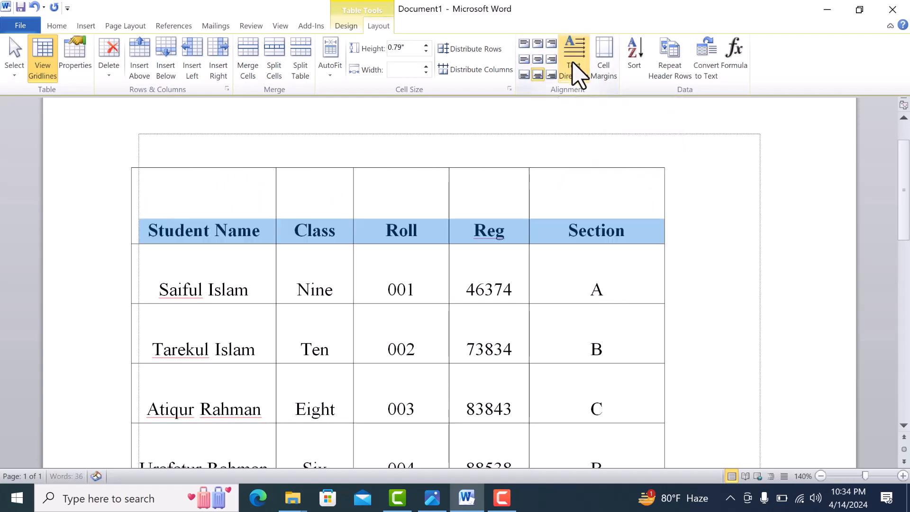
{"action": "left_click", "coordinate": [575, 61]}
{"action": "left_click", "coordinate": [576, 62]}
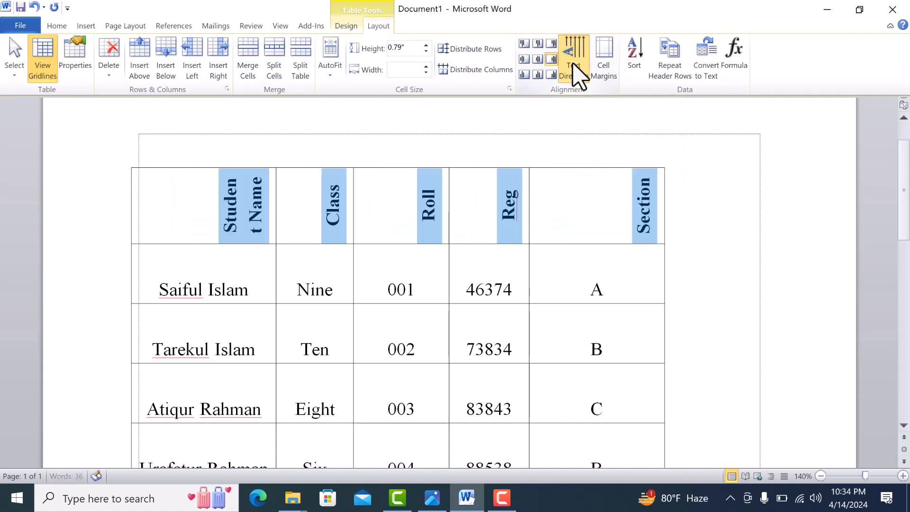
{"action": "left_click", "coordinate": [576, 61]}
{"action": "left_click", "coordinate": [575, 62]}
{"action": "left_click", "coordinate": [573, 62]}
{"action": "left_click", "coordinate": [574, 63]}
{"action": "left_click", "coordinate": [574, 63]}
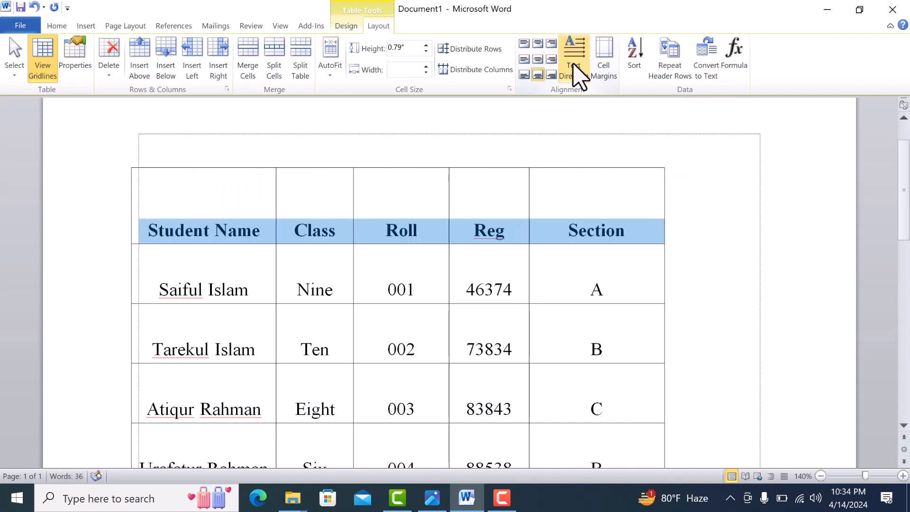
{"action": "left_click", "coordinate": [566, 256]}
{"action": "left_click", "coordinate": [567, 204]}
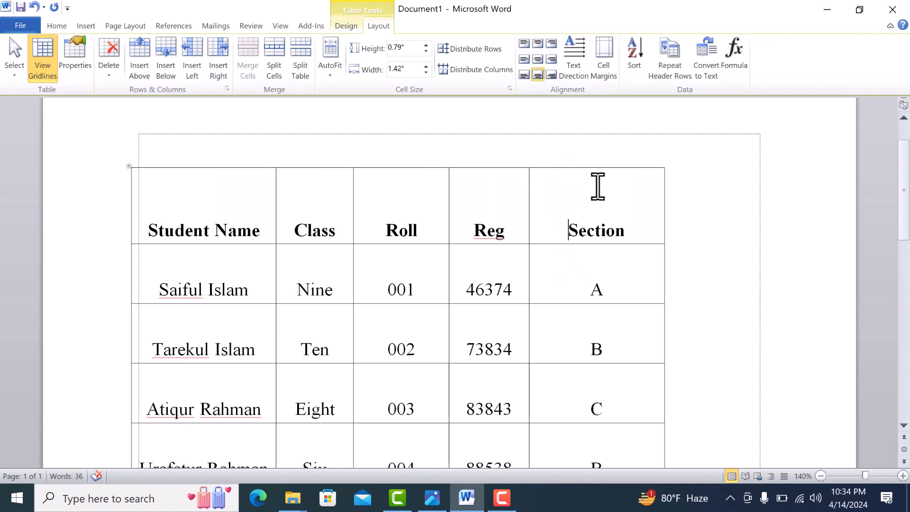
Set the row height of the whole table to 0.3 inches.
{"action": "left_click", "coordinate": [129, 168]}
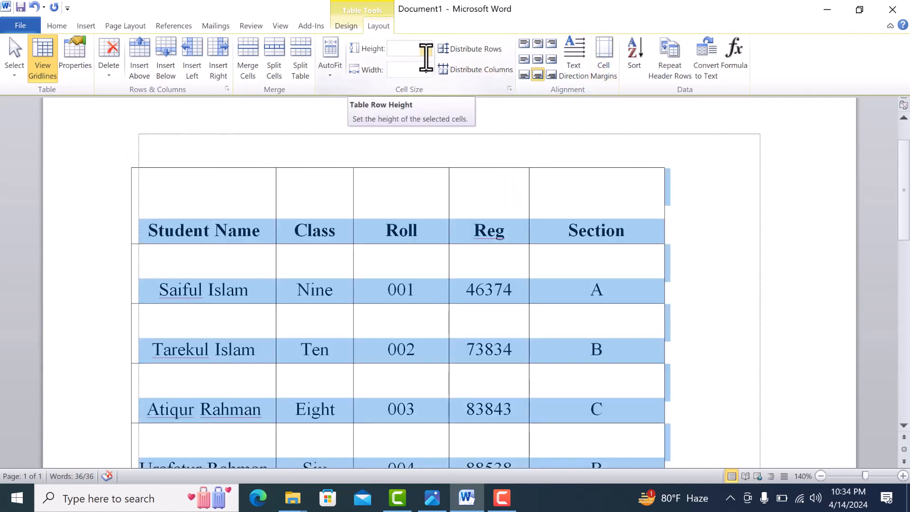
{"action": "left_click", "coordinate": [426, 51]}
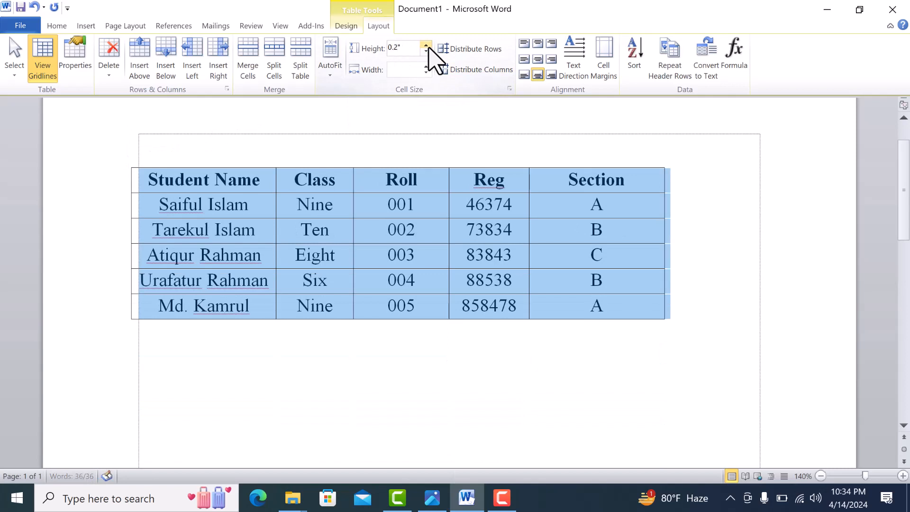
{"action": "left_click", "coordinate": [426, 45]}
Set all the table's columns to a width of 1.3 inches and deselect the table.
{"action": "left_click", "coordinate": [426, 68]}
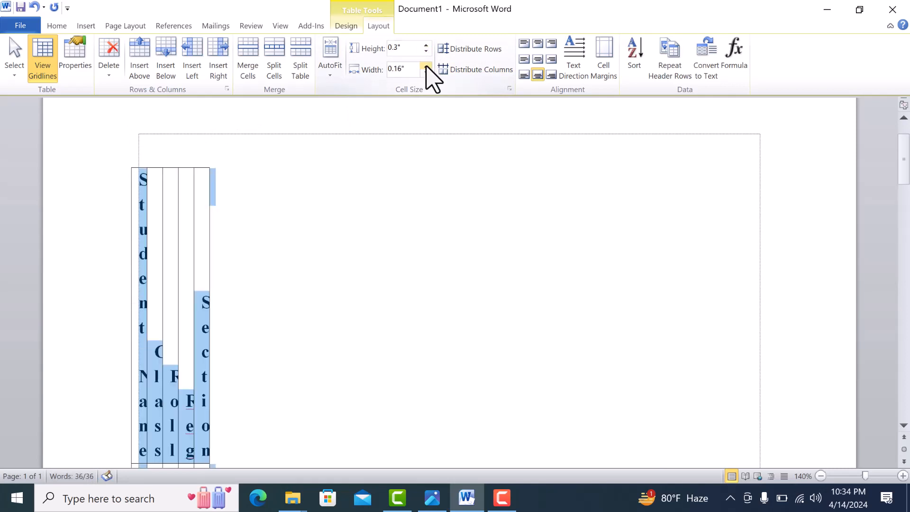
{"action": "left_click", "coordinate": [426, 67]}
{"action": "left_click", "coordinate": [426, 66]}
{"action": "left_click", "coordinate": [426, 67]}
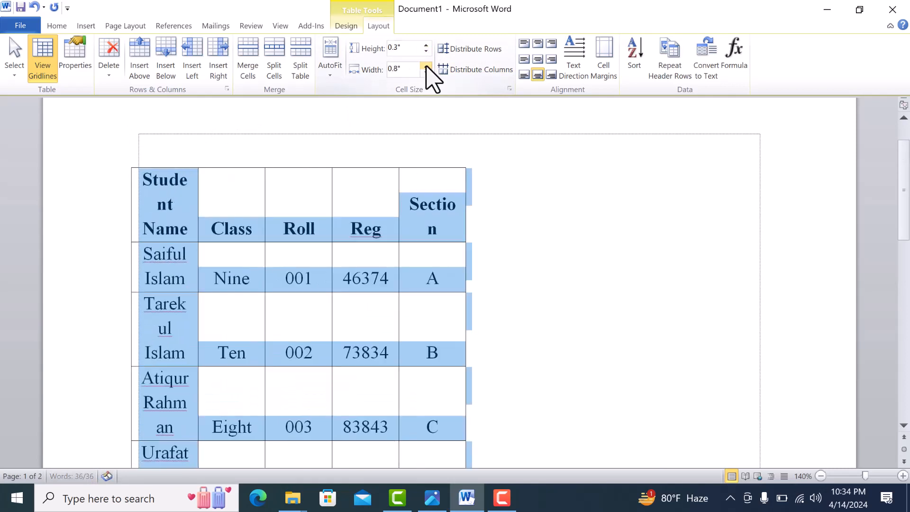
{"action": "left_click", "coordinate": [426, 67]}
{"action": "left_click", "coordinate": [426, 67]}
{"action": "left_click", "coordinate": [426, 67]}
{"action": "left_click", "coordinate": [426, 67]}
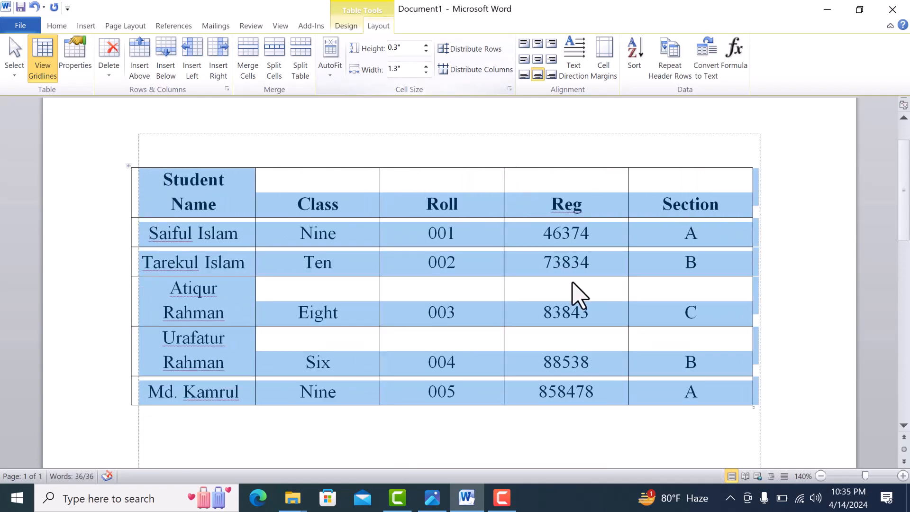
{"action": "left_click", "coordinate": [574, 284]}
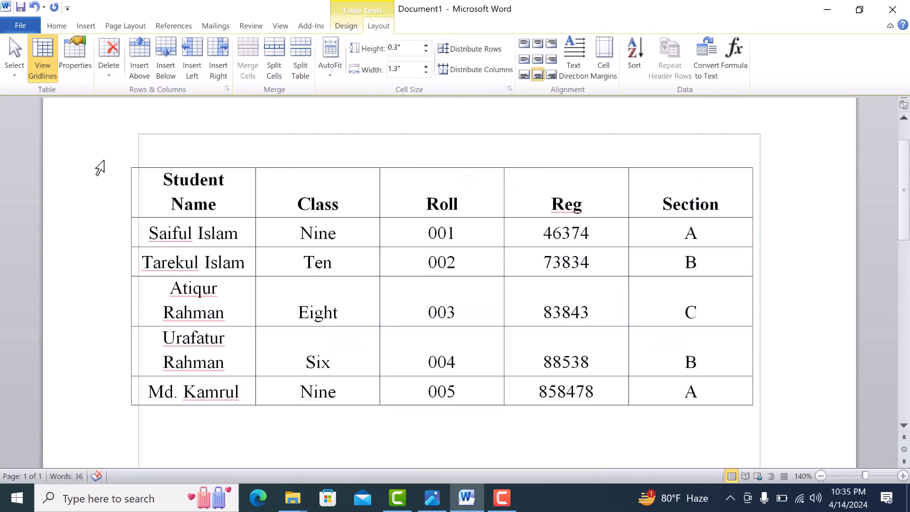
Try default cell margins of 2 on all four sides for the whole table, and undo the change.
{"action": "left_click", "coordinate": [130, 166]}
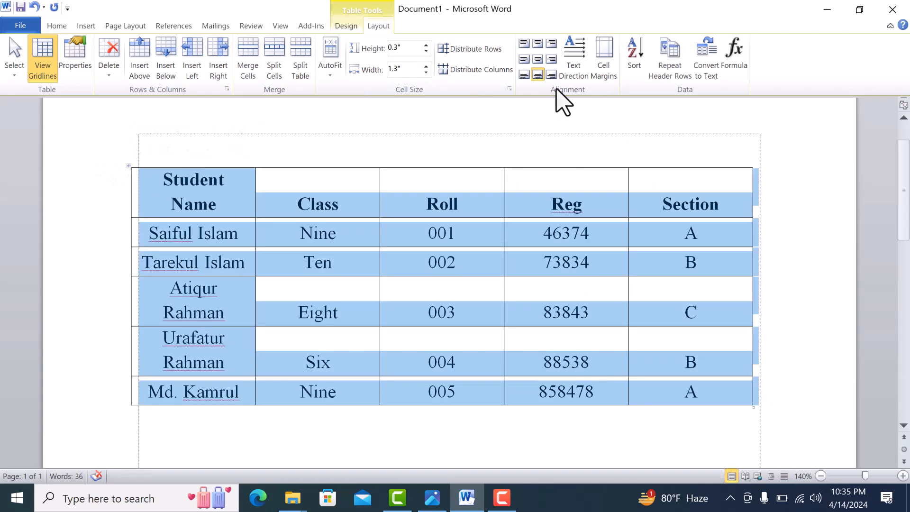
{"action": "left_click", "coordinate": [602, 71]}
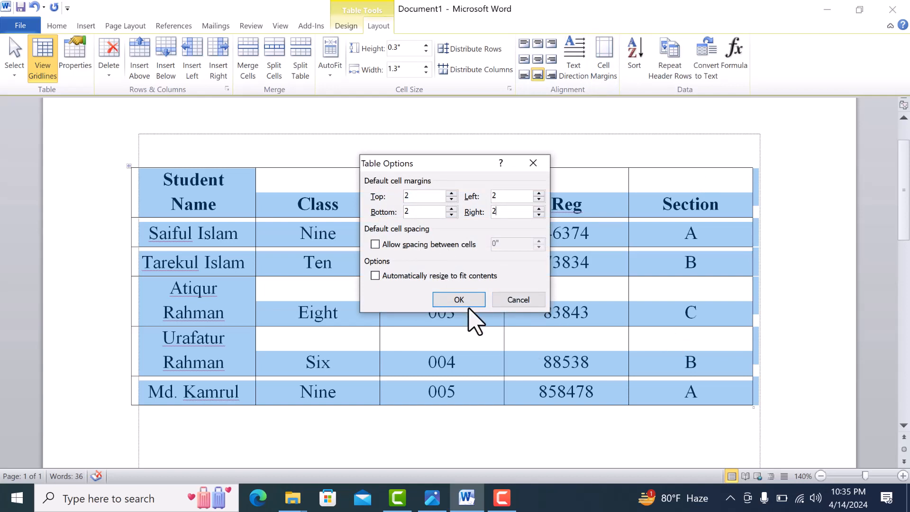
{"action": "left_click", "coordinate": [459, 299]}
{"action": "scroll", "coordinate": [457, 294], "scroll_direction": "down", "scroll_amount": 7}
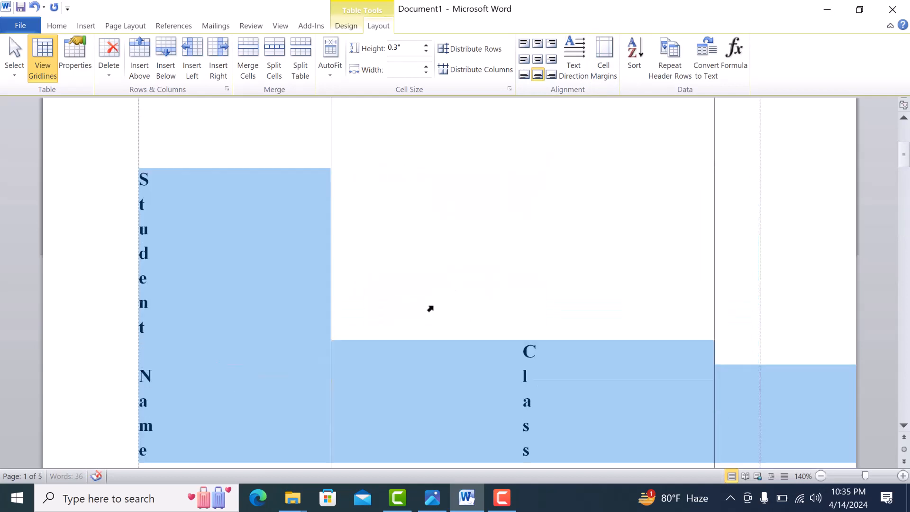
{"action": "key", "text": "ctrl+z"}
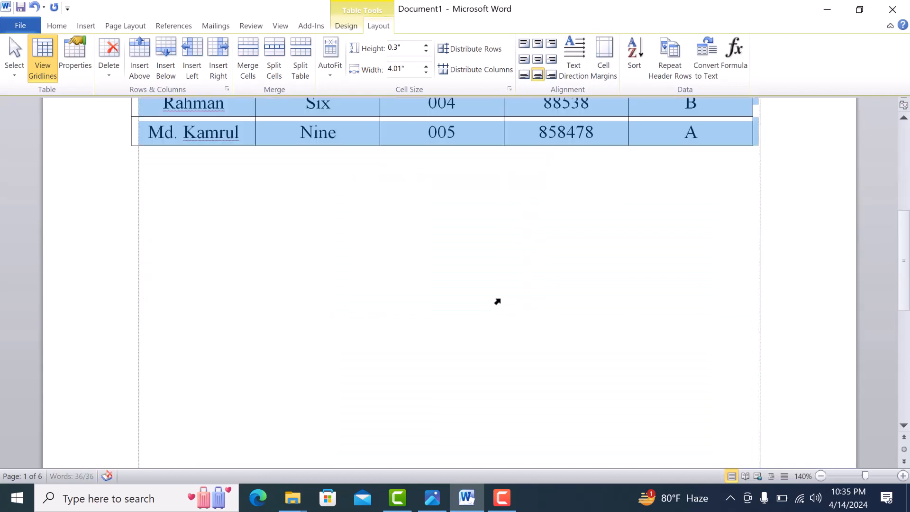
{"action": "scroll", "coordinate": [499, 299], "scroll_direction": "up", "scroll_amount": 7}
{"action": "left_click", "coordinate": [451, 300]}
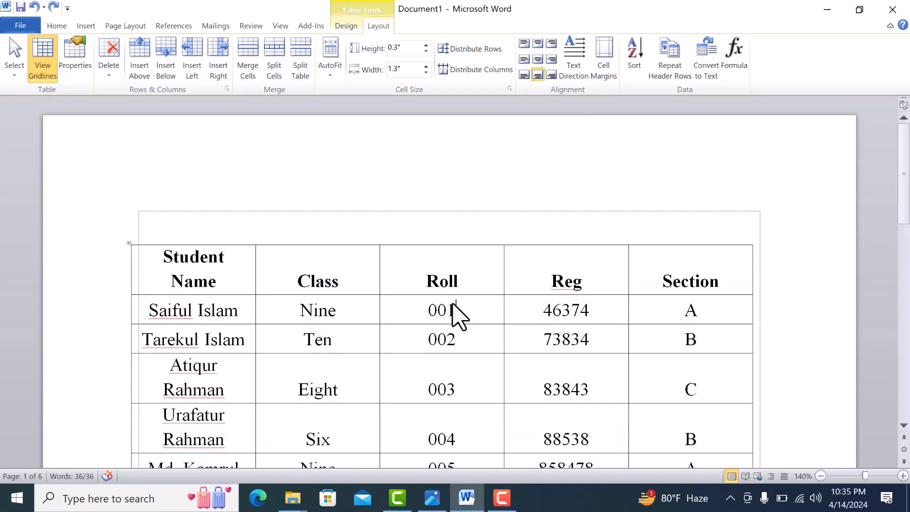
Try larger default top, bottom and right cell margins for the table.
{"action": "left_click", "coordinate": [605, 71]}
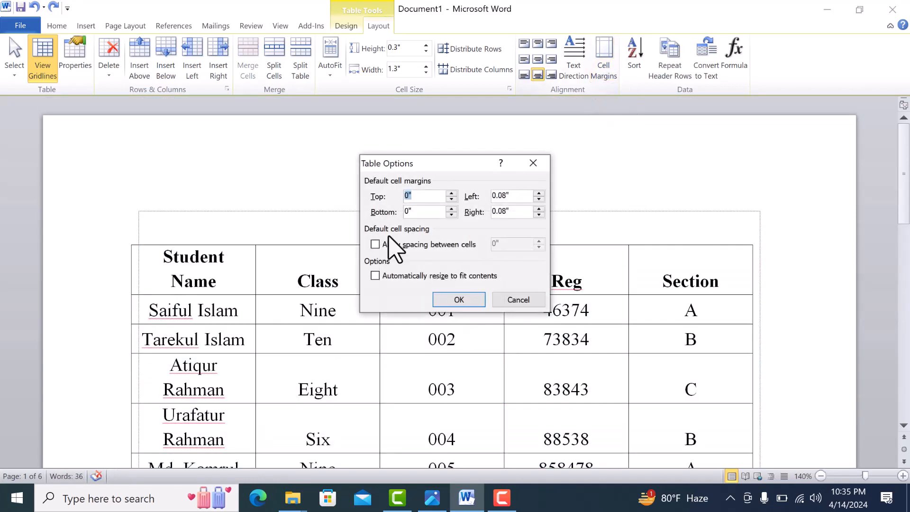
{"action": "left_click", "coordinate": [451, 194]}
{"action": "left_click", "coordinate": [452, 193]}
{"action": "left_click", "coordinate": [451, 193]}
{"action": "left_click", "coordinate": [452, 194]}
{"action": "left_click", "coordinate": [451, 193]}
{"action": "left_click", "coordinate": [451, 209]}
{"action": "left_click", "coordinate": [451, 209]}
{"action": "left_click", "coordinate": [451, 209]}
{"action": "left_click", "coordinate": [539, 209]}
{"action": "left_click", "coordinate": [539, 209]}
{"action": "left_click", "coordinate": [459, 300]}
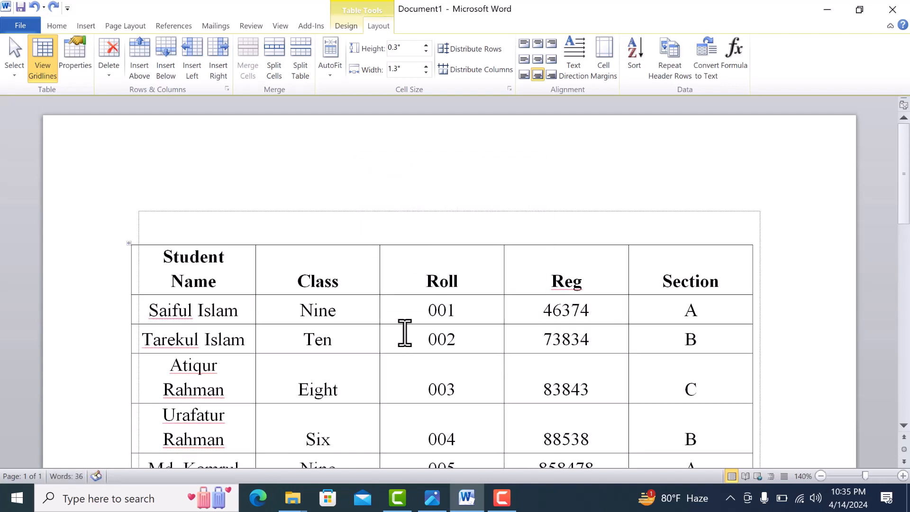
Try 0.04-inch spacing between the cells of the whole table, undo it, and deselect the table.
{"action": "left_click", "coordinate": [129, 243]}
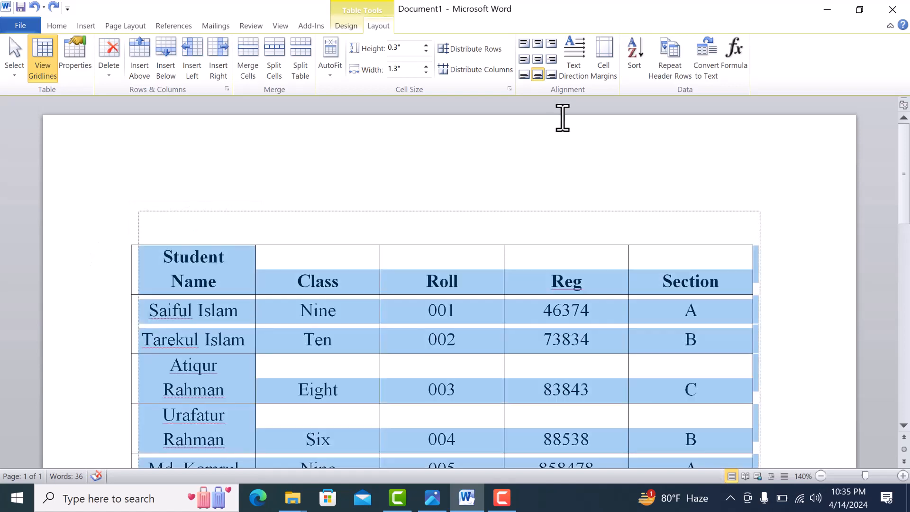
{"action": "left_click", "coordinate": [607, 69]}
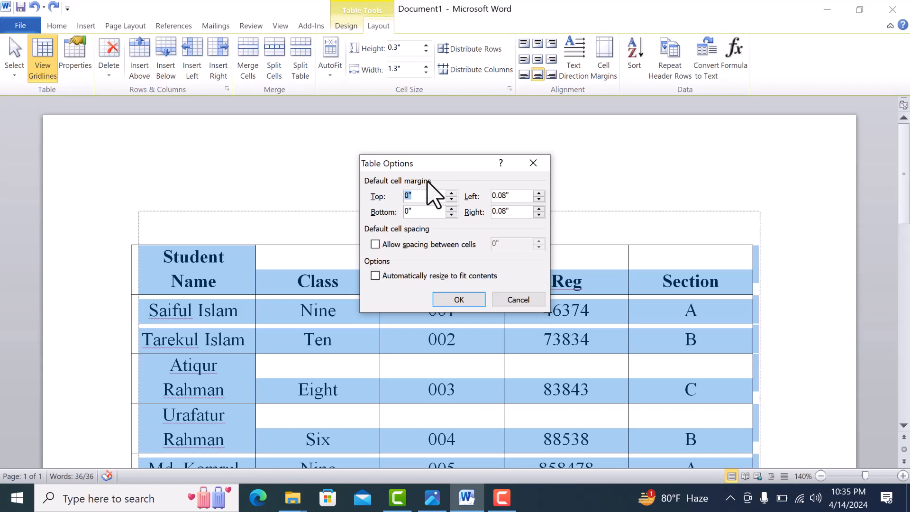
{"action": "left_click_drag", "start_coordinate": [437, 163], "coordinate": [675, 103]}
{"action": "left_click", "coordinate": [614, 185]}
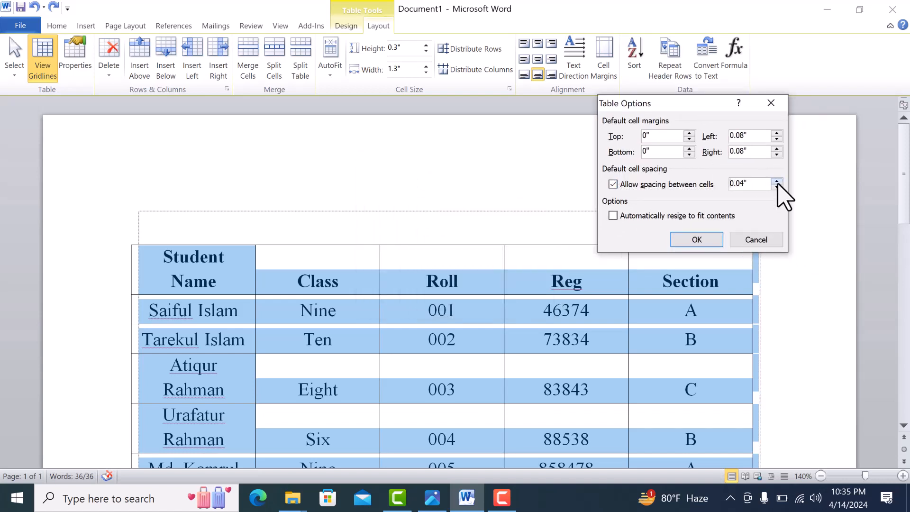
{"action": "left_click", "coordinate": [701, 240]}
{"action": "left_click", "coordinate": [553, 341]}
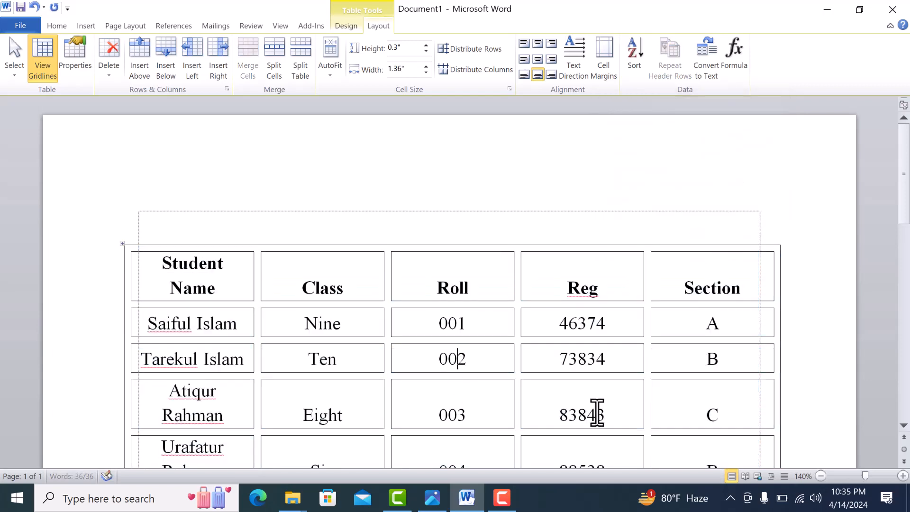
{"action": "scroll", "coordinate": [568, 213], "scroll_direction": "down", "scroll_amount": 2}
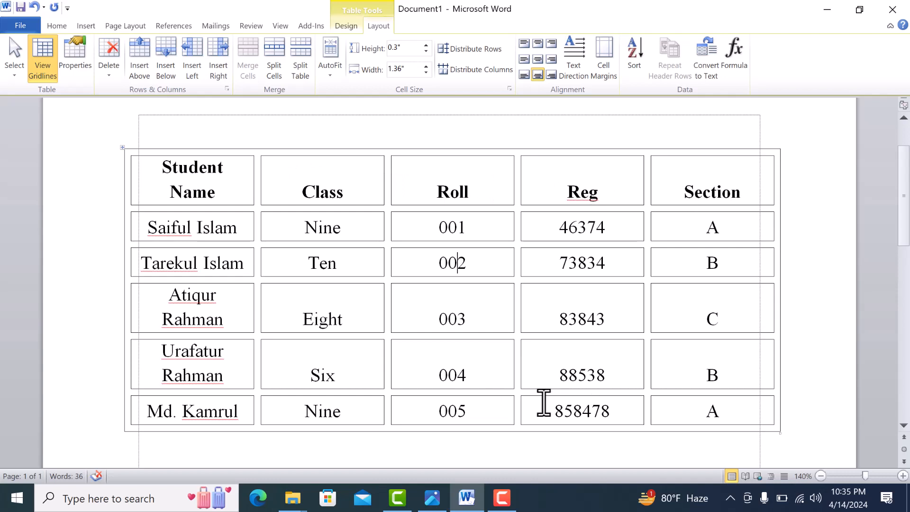
{"action": "key", "text": "ctrl+z"}
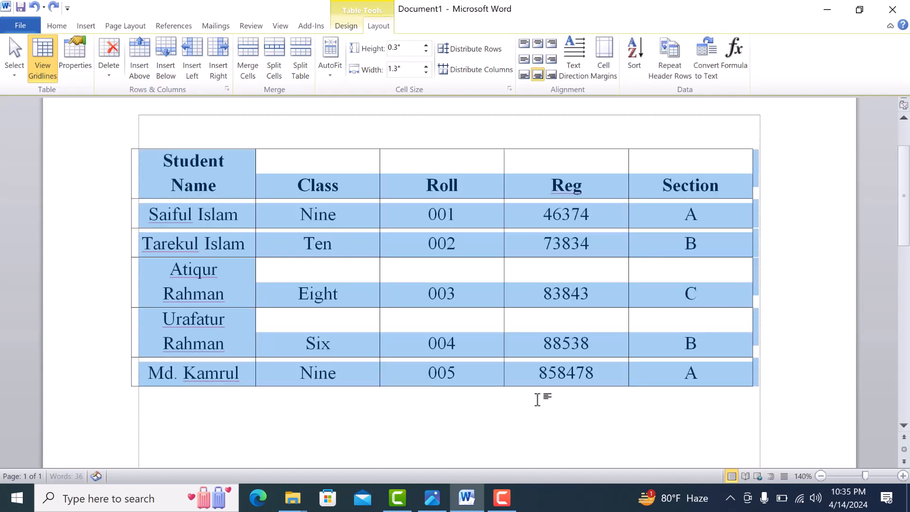
{"action": "left_click", "coordinate": [573, 280]}
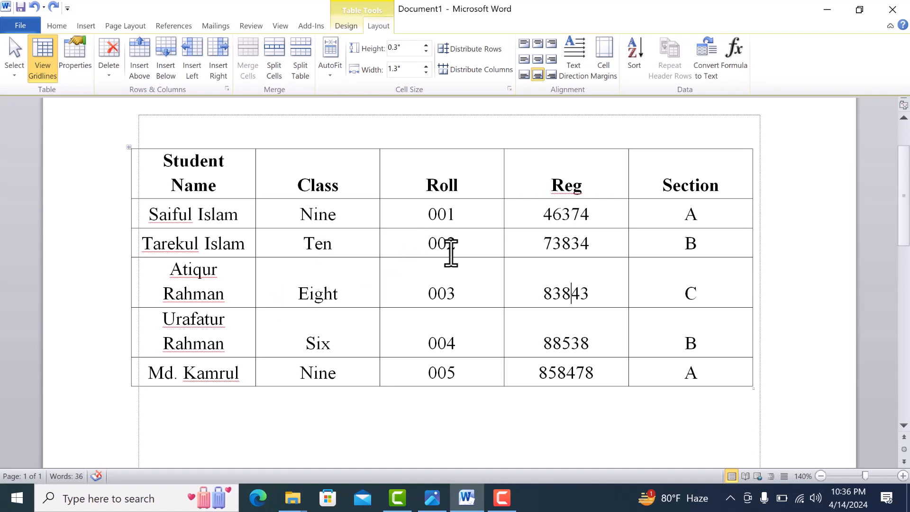
Replace the Roll numbers in the five data rows, from first to last, with 005, 003, 007, 009 and 006.
{"action": "left_click_drag", "start_coordinate": [467, 293], "coordinate": [450, 298]}
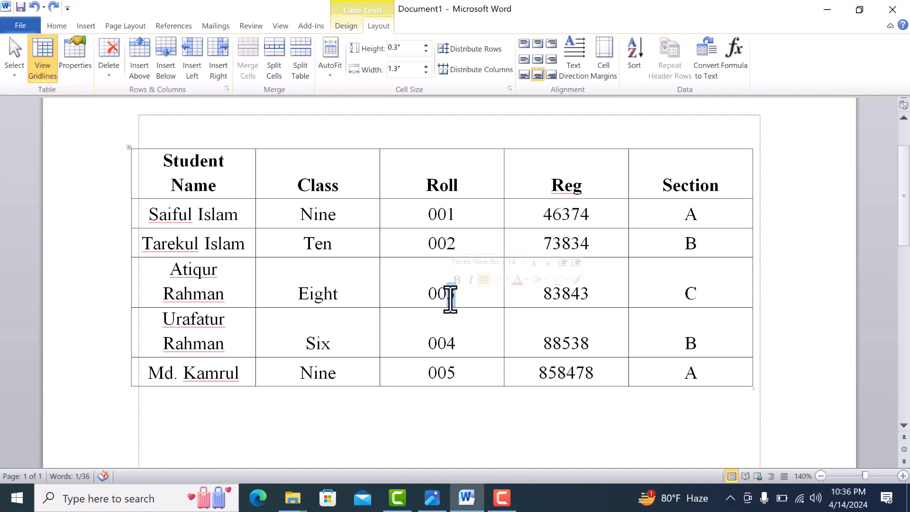
{"action": "type", "text": "7"}
{"action": "left_click_drag", "start_coordinate": [456, 244], "coordinate": [446, 247]}
{"action": "type", "text": "3"}
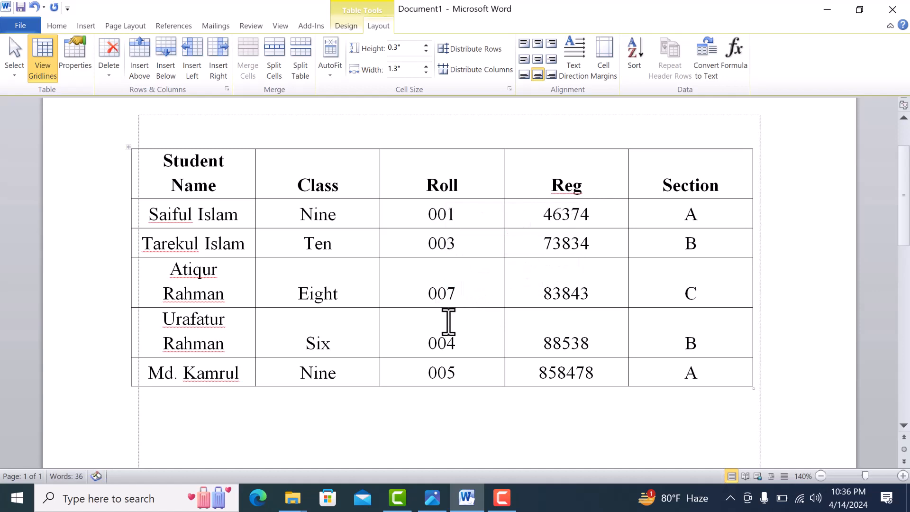
{"action": "left_click_drag", "start_coordinate": [460, 340], "coordinate": [449, 345]}
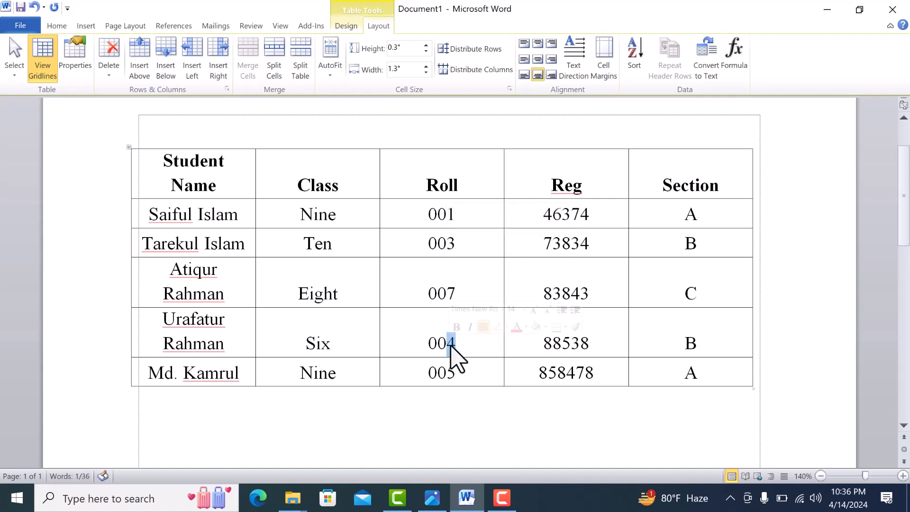
{"action": "type", "text": "9"}
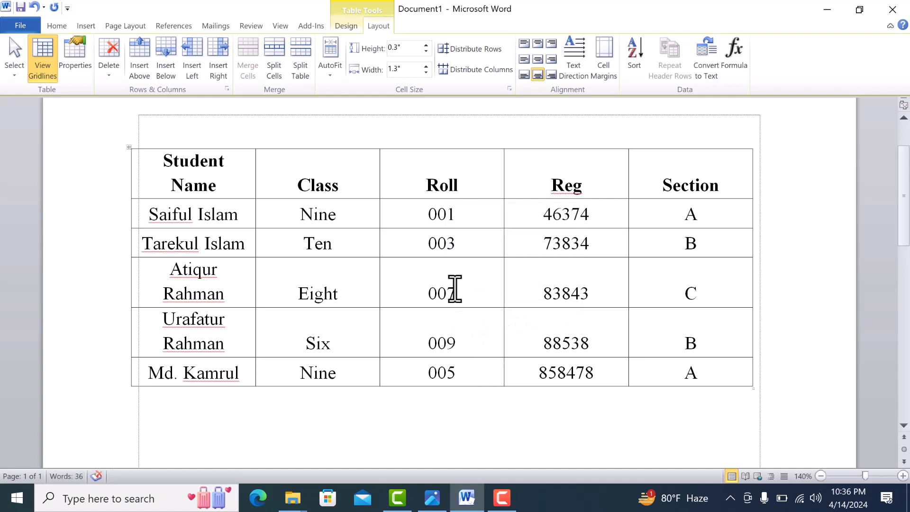
{"action": "left_click_drag", "start_coordinate": [459, 217], "coordinate": [447, 221]}
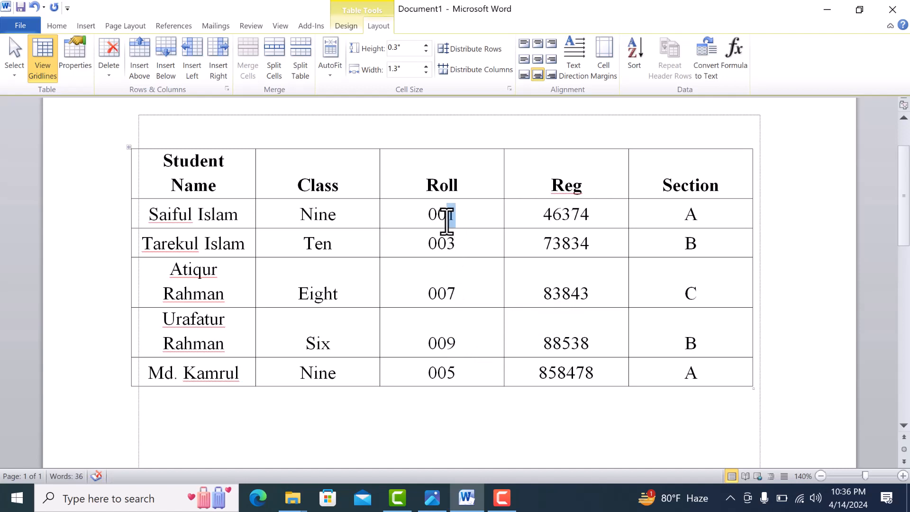
{"action": "type", "text": "5"}
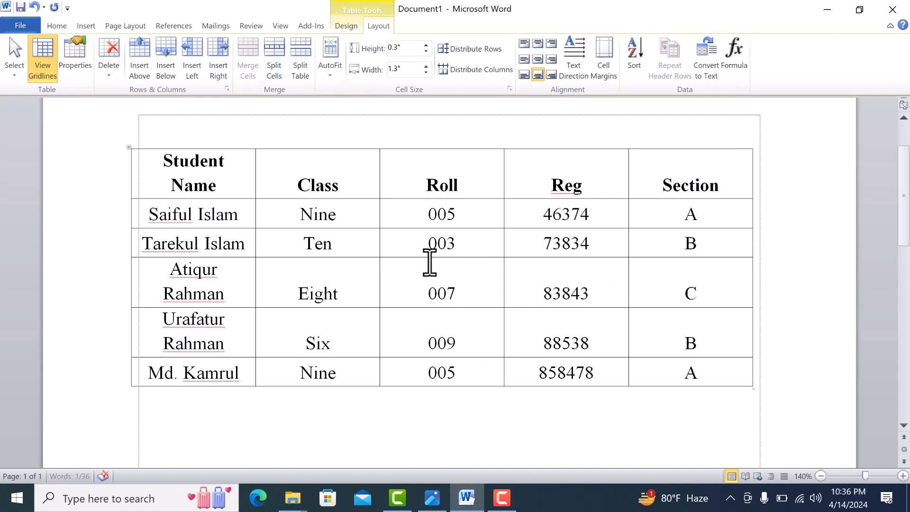
{"action": "left_click_drag", "start_coordinate": [449, 246], "coordinate": [455, 246]}
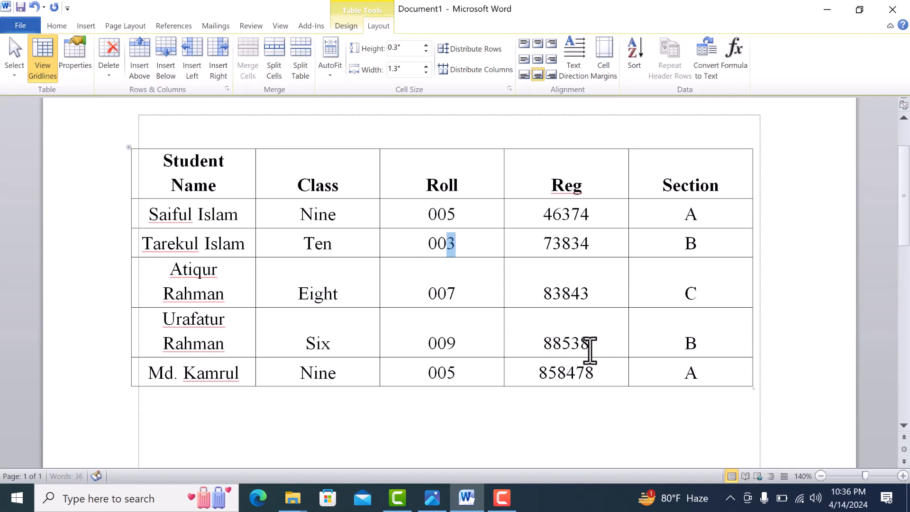
{"action": "left_click", "coordinate": [490, 319]}
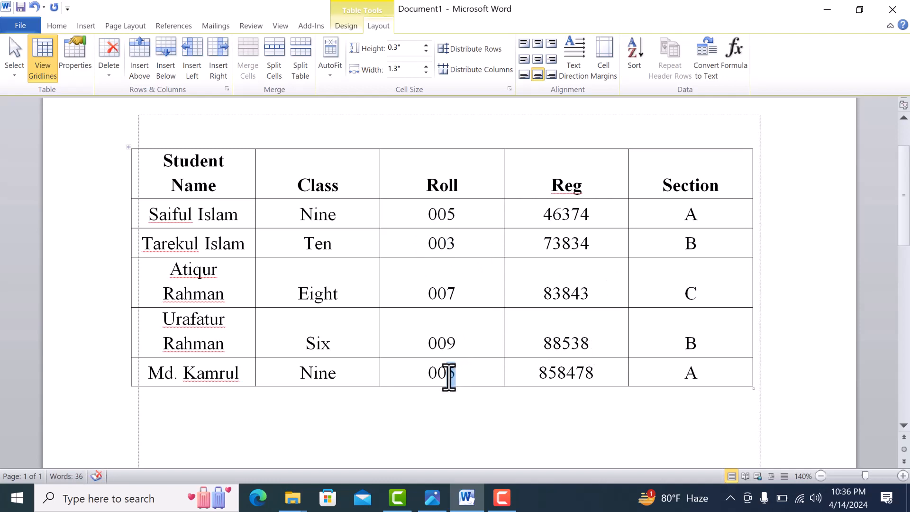
{"action": "left_click_drag", "start_coordinate": [447, 376], "coordinate": [456, 376]}
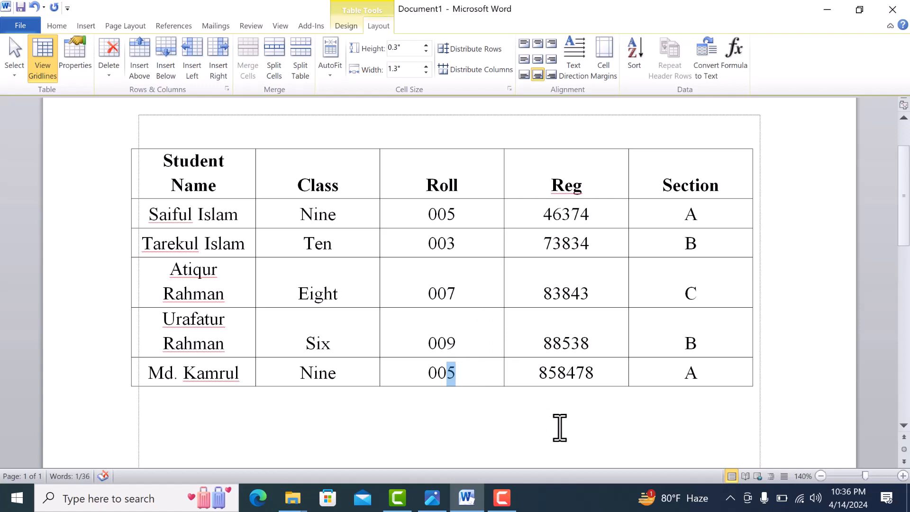
{"action": "type", "text": "6"}
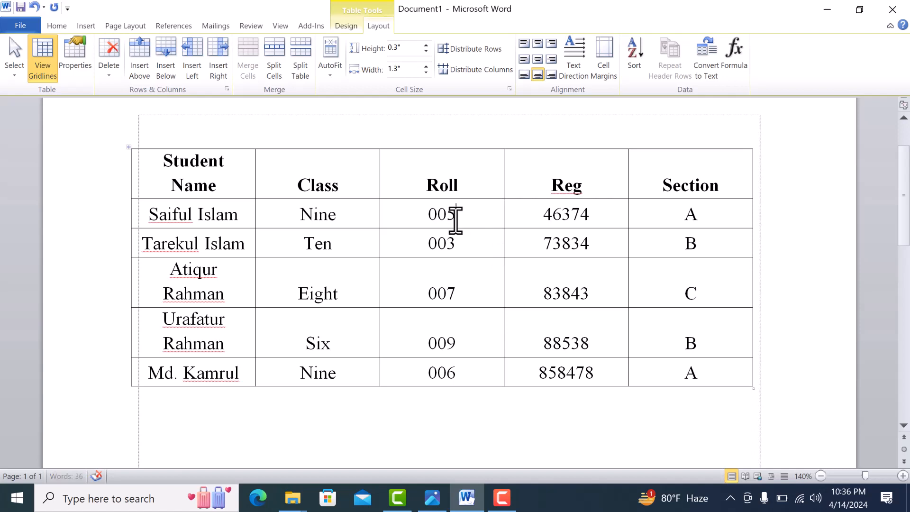
Sort the data rows by the Roll column as numbers in ascending order, with no header row, and deselect them.
{"action": "left_click_drag", "start_coordinate": [456, 220], "coordinate": [448, 368]}
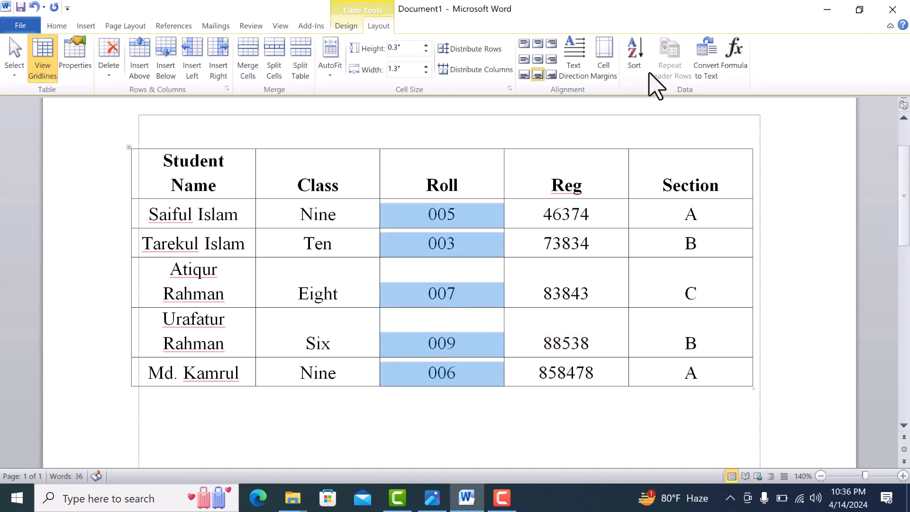
{"action": "left_click", "coordinate": [634, 59]}
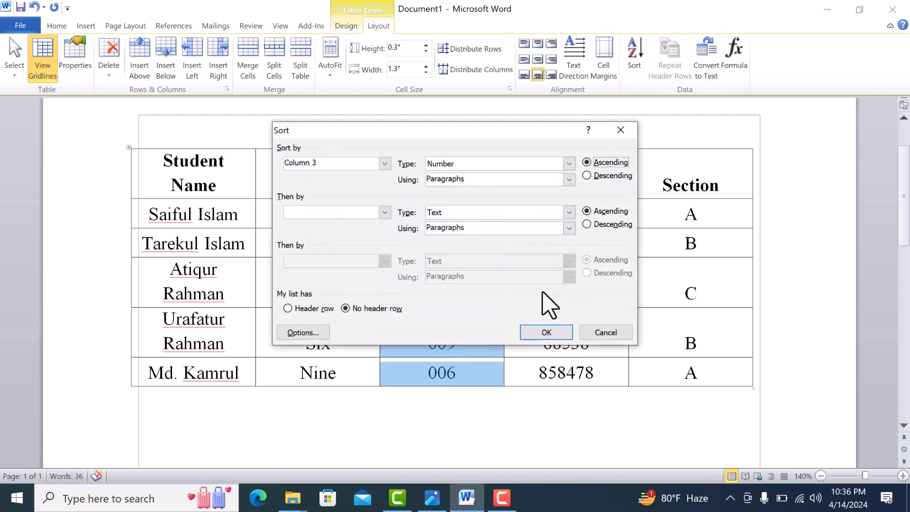
{"action": "left_click", "coordinate": [545, 333]}
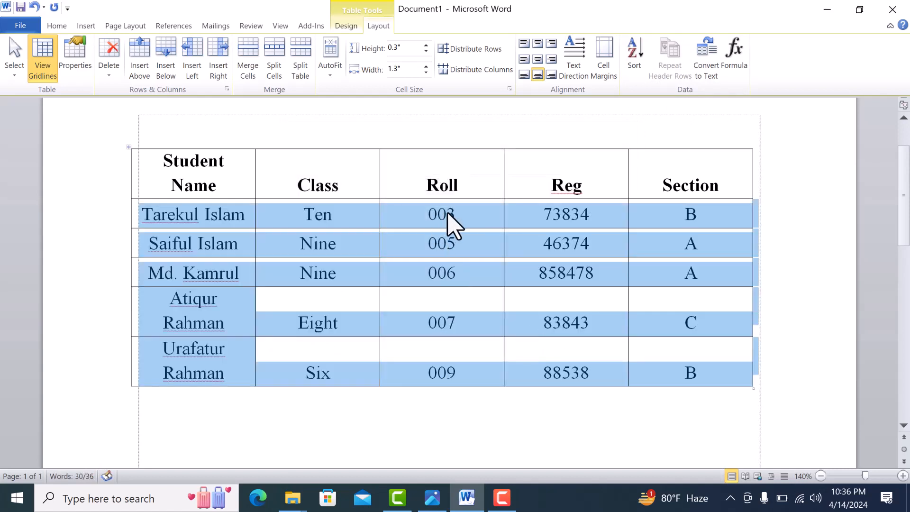
{"action": "left_click", "coordinate": [448, 239]}
{"action": "left_click", "coordinate": [455, 273]}
{"action": "left_click", "coordinate": [467, 369]}
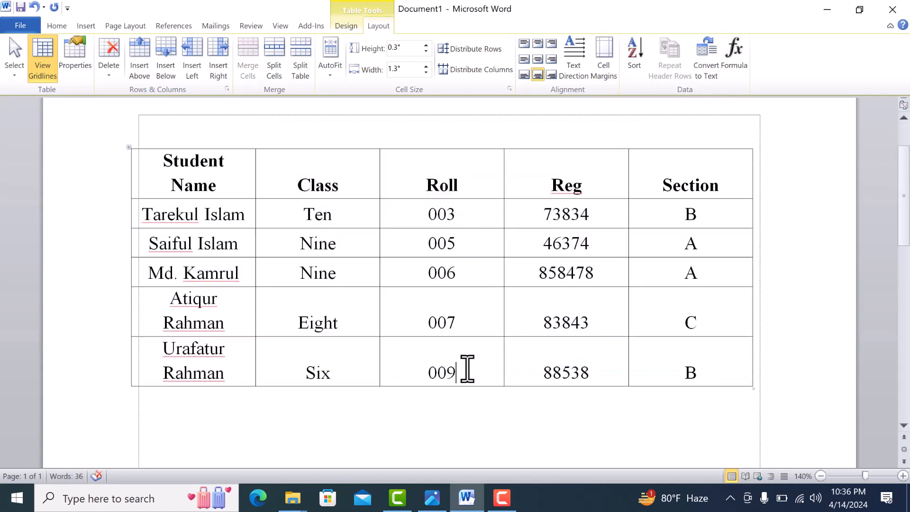
Sort the data rows by the Roll column as numbers in descending order and deselect them.
{"action": "left_click_drag", "start_coordinate": [444, 223], "coordinate": [447, 349]}
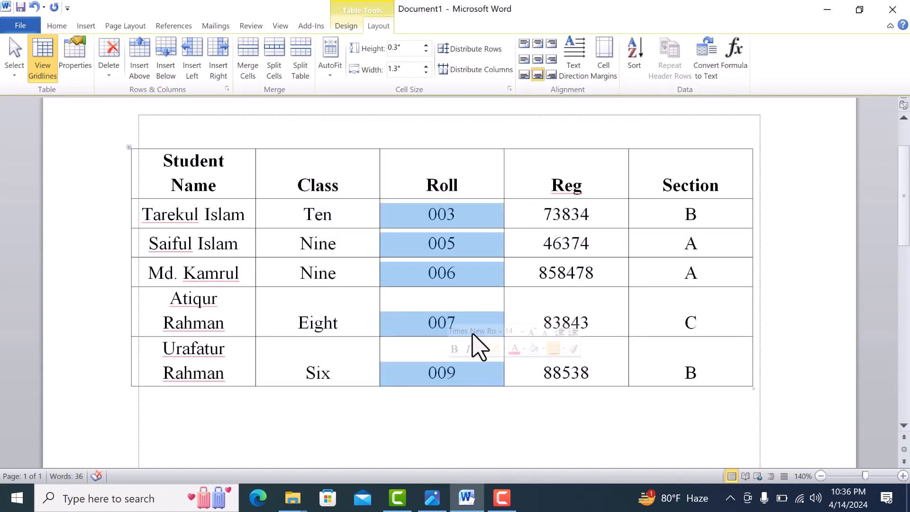
{"action": "left_click", "coordinate": [636, 55]}
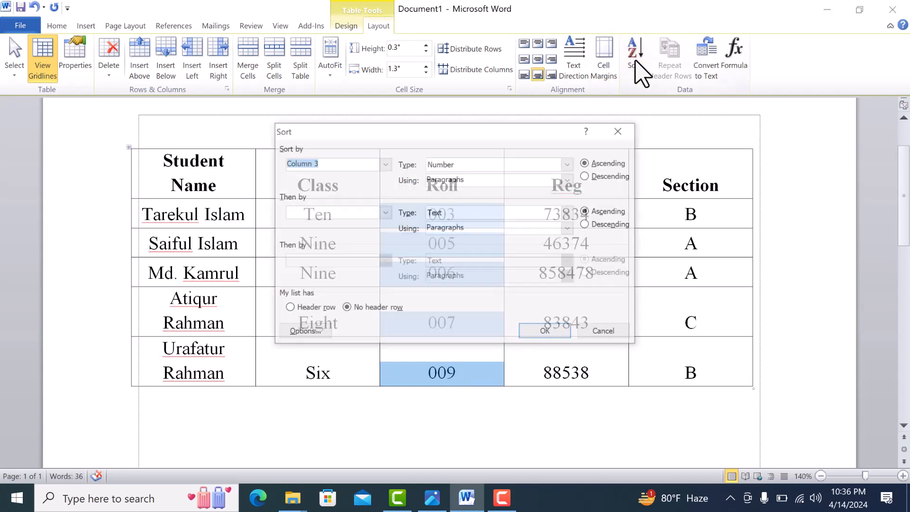
{"action": "left_click", "coordinate": [613, 176]}
{"action": "left_click", "coordinate": [548, 333]}
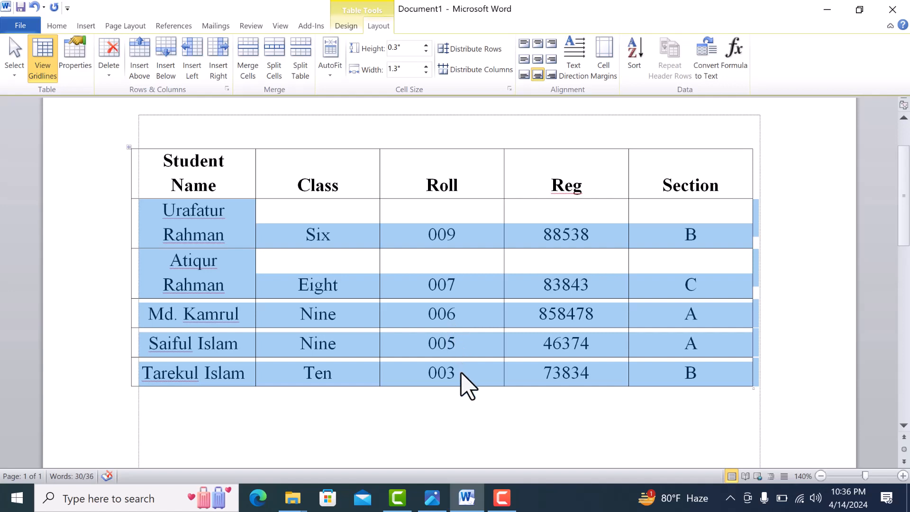
{"action": "left_click", "coordinate": [447, 351]}
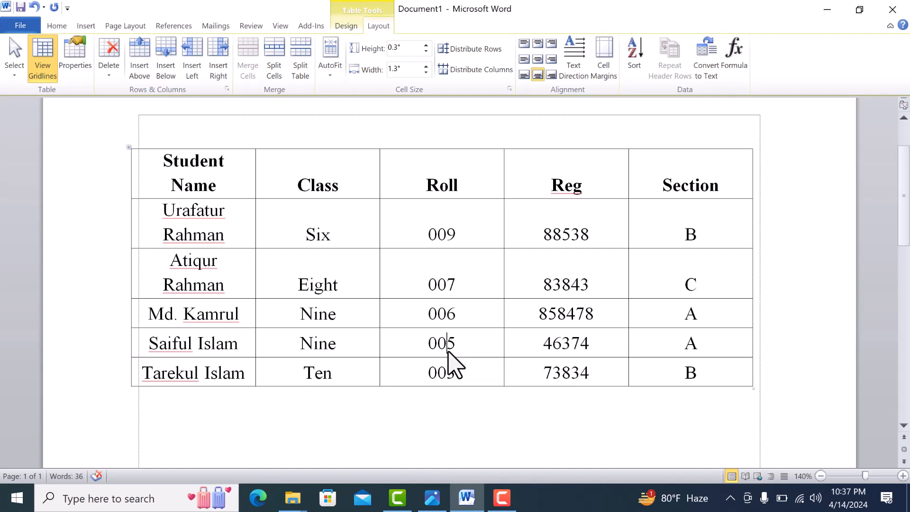
{"action": "left_click", "coordinate": [537, 265]}
{"action": "left_click", "coordinate": [607, 269]}
{"action": "left_click", "coordinate": [592, 239]}
Convert the whole student table to plain text and deselect it.
{"action": "left_click", "coordinate": [130, 151]}
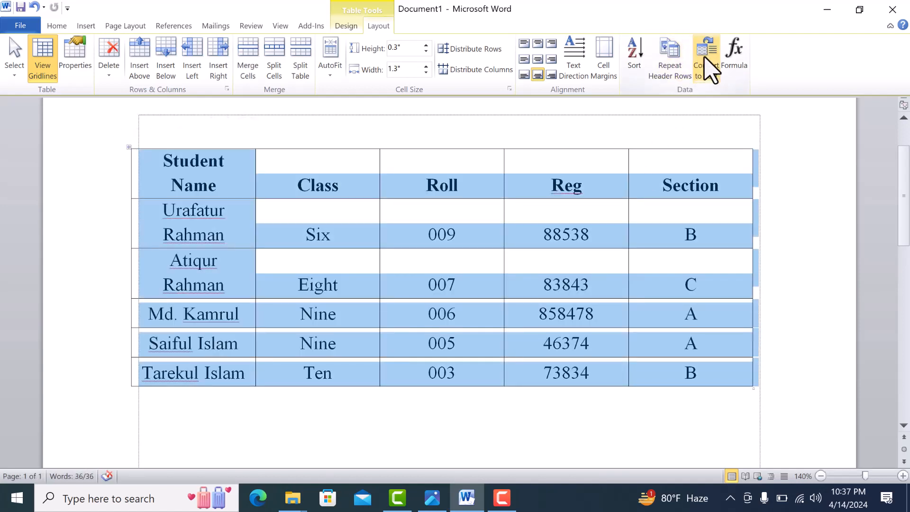
{"action": "left_click", "coordinate": [710, 69]}
{"action": "left_click", "coordinate": [444, 295]}
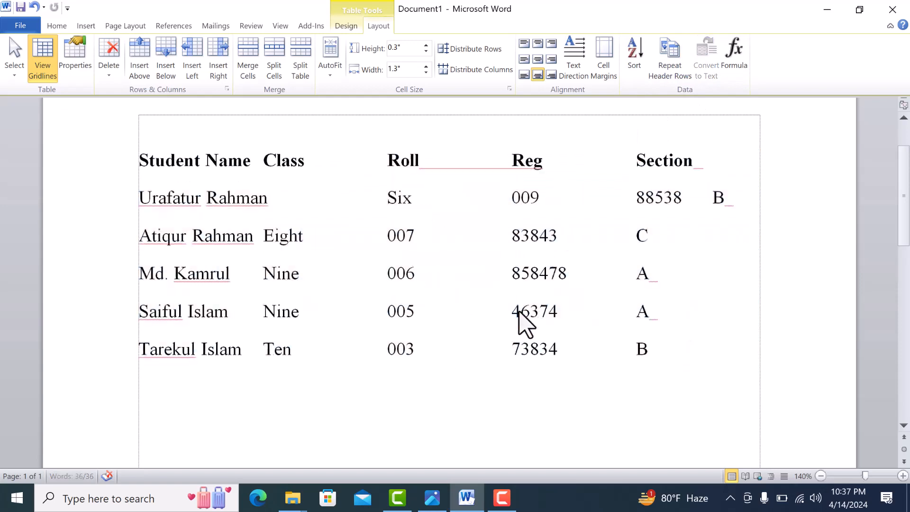
{"action": "left_click", "coordinate": [662, 295]}
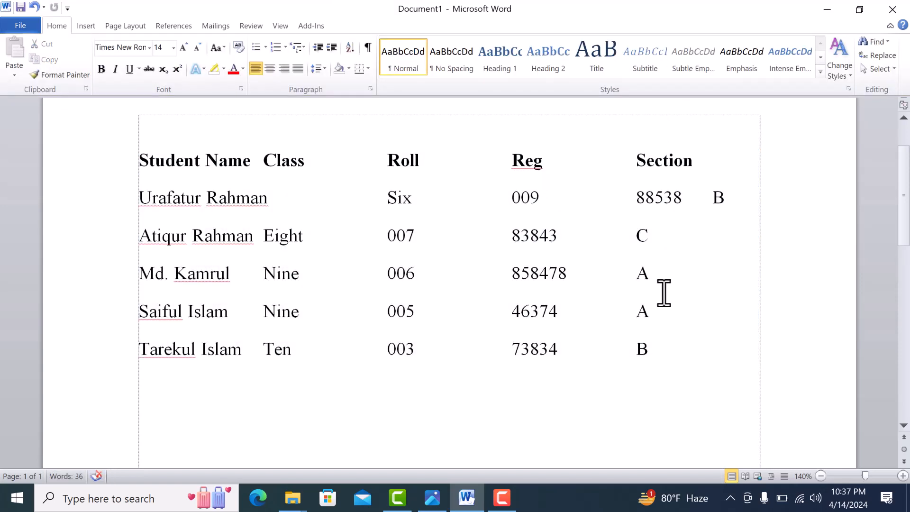
Check the converted text in the print preview, return to the document, and undo the table-to-text conversion.
{"action": "key", "text": "ctrl+p"}
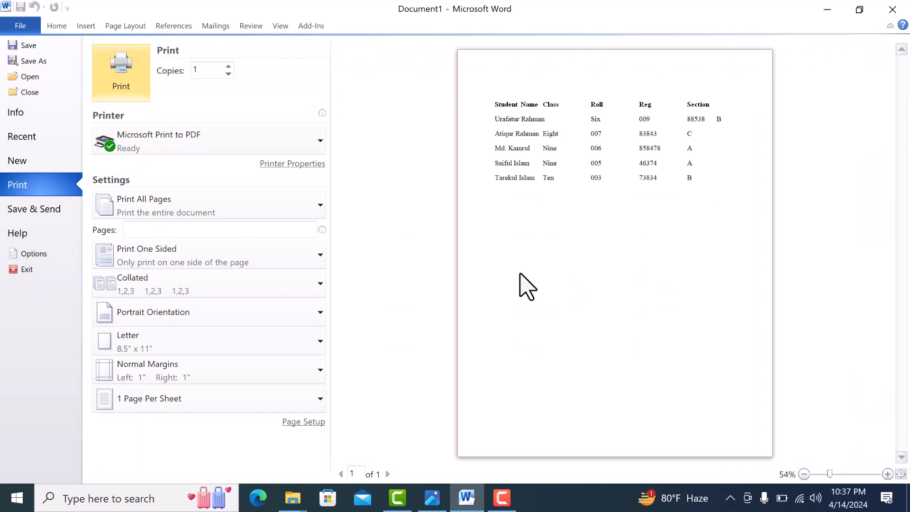
{"action": "key", "text": "Escape"}
{"action": "left_click", "coordinate": [633, 362]}
{"action": "left_click", "coordinate": [687, 355]}
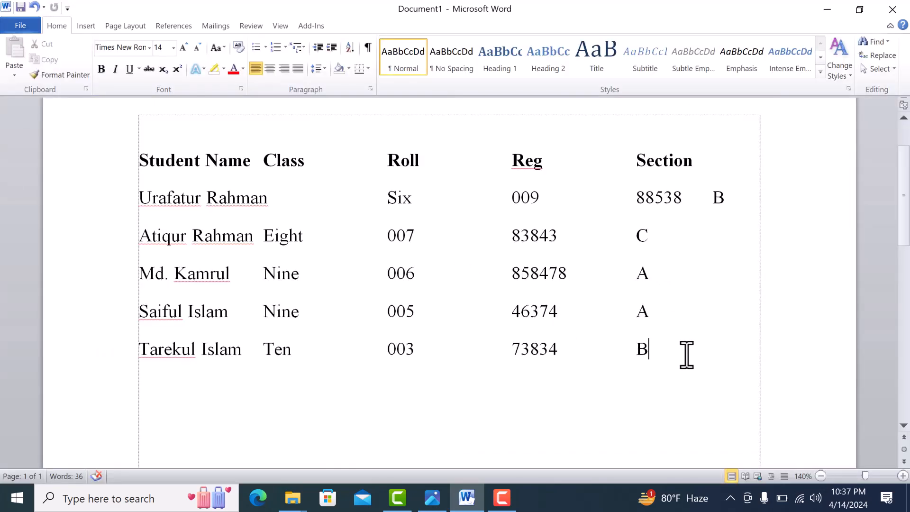
{"action": "key", "text": "ctrl+z"}
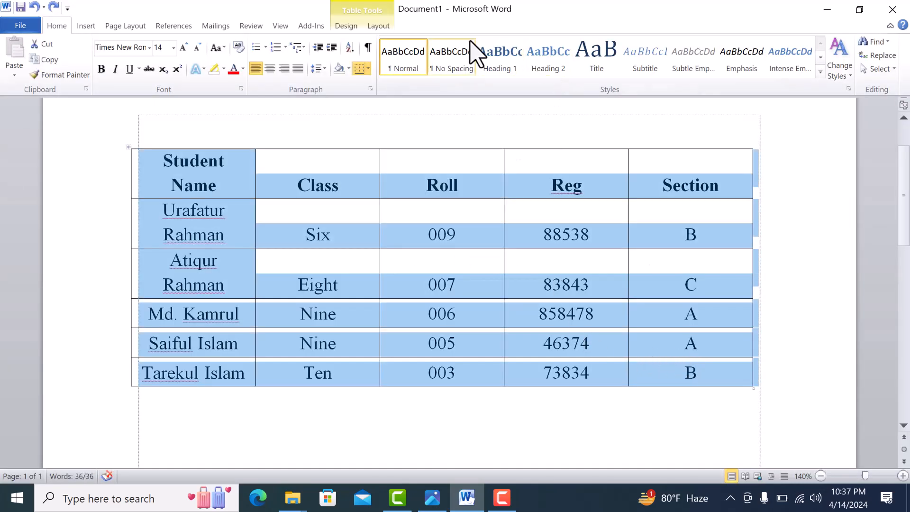
Clear the contents of the whole Section column, including its heading.
{"action": "left_click", "coordinate": [386, 28]}
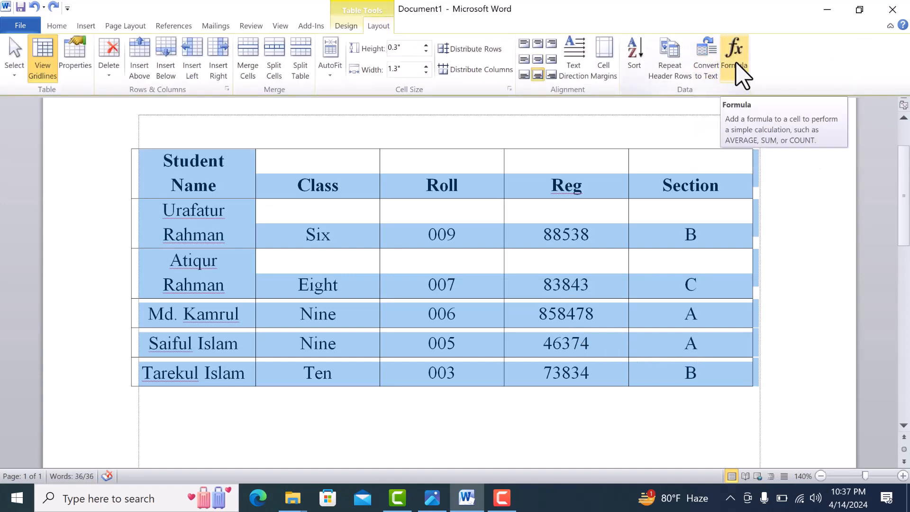
{"action": "left_click", "coordinate": [700, 233]}
{"action": "left_click_drag", "start_coordinate": [687, 192], "coordinate": [688, 367]}
{"action": "key", "text": "Delete"}
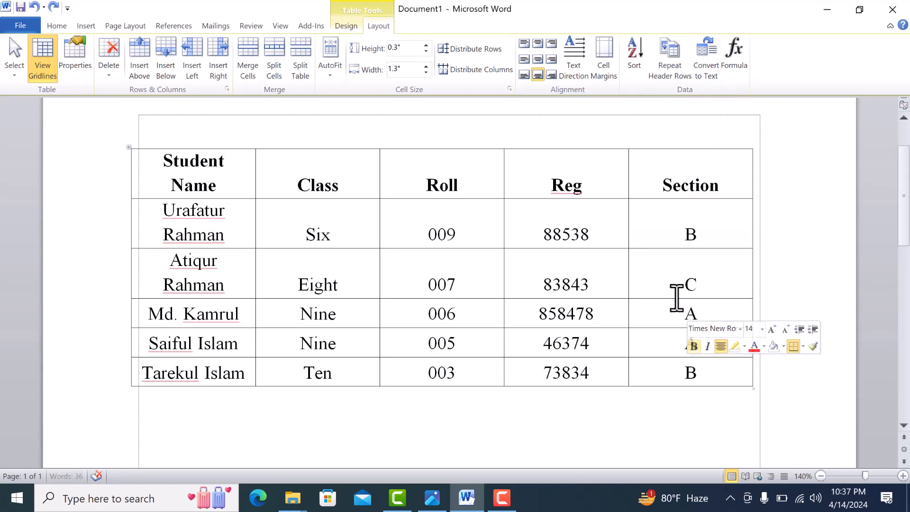
Enter 100, 500, 4994 and 900 in the first four data cells of the emptied last column.
{"action": "left_click", "coordinate": [678, 226]}
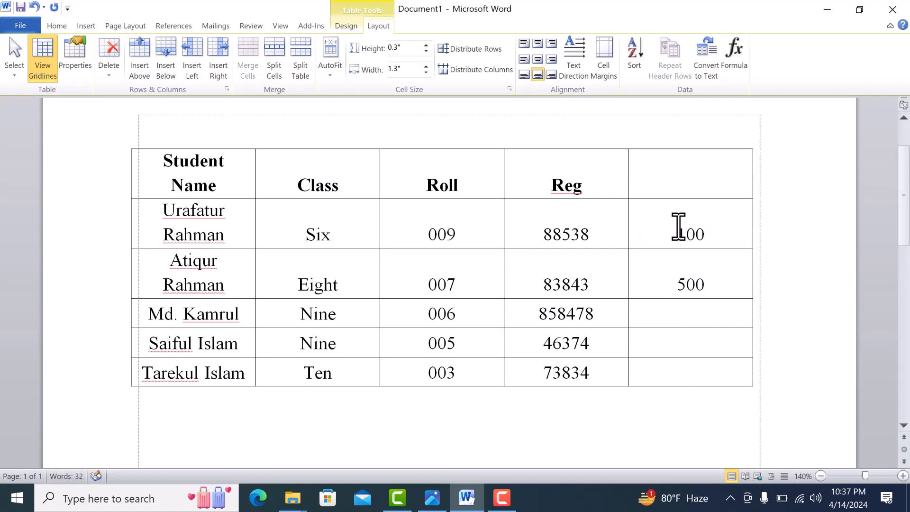
{"action": "type", "text": "4994"}
{"action": "key", "text": "Down"}
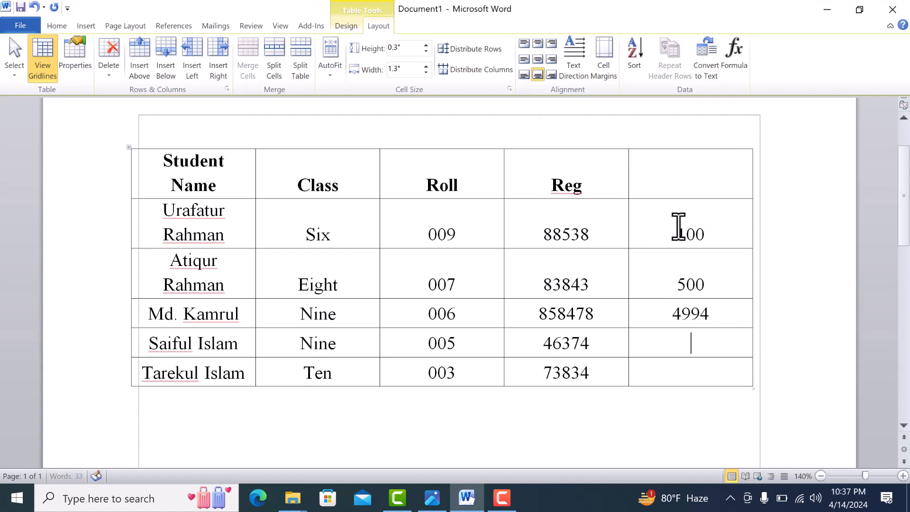
{"action": "type", "text": "900"}
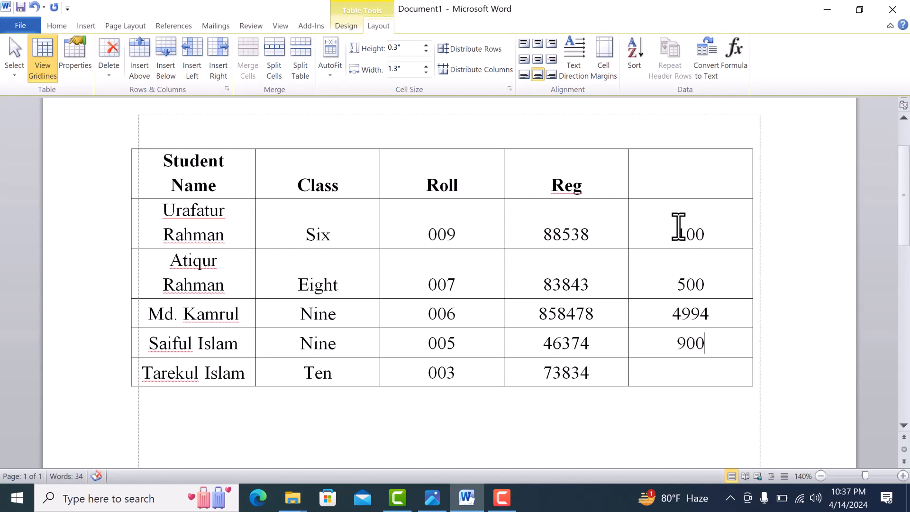
{"action": "key", "text": "ctrl+End"}
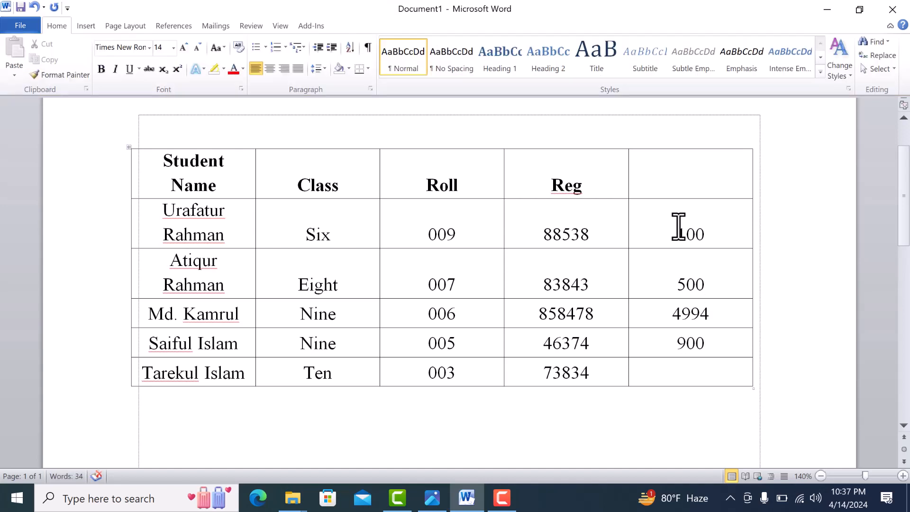
Try a =SUM(ABOVE) formula in the bottom cell of the last column, and undo it.
{"action": "left_click", "coordinate": [712, 382]}
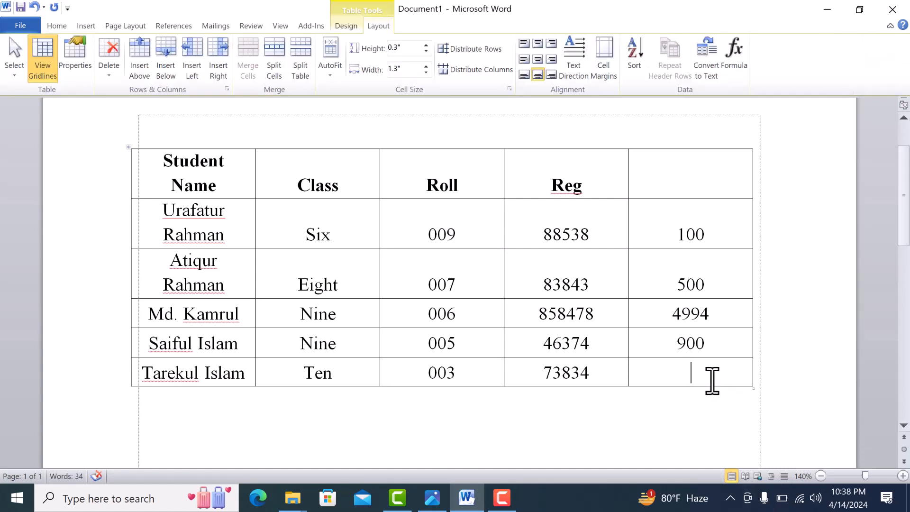
{"action": "left_click", "coordinate": [738, 66]}
{"action": "left_click", "coordinate": [479, 285]}
{"action": "key", "text": "ctrl+z"}
Change the second and third values in the last column to 200 and 300.
{"action": "left_click_drag", "start_coordinate": [688, 289], "coordinate": [700, 319]}
{"action": "type", "text": "200"}
{"action": "type", "text": "3"}
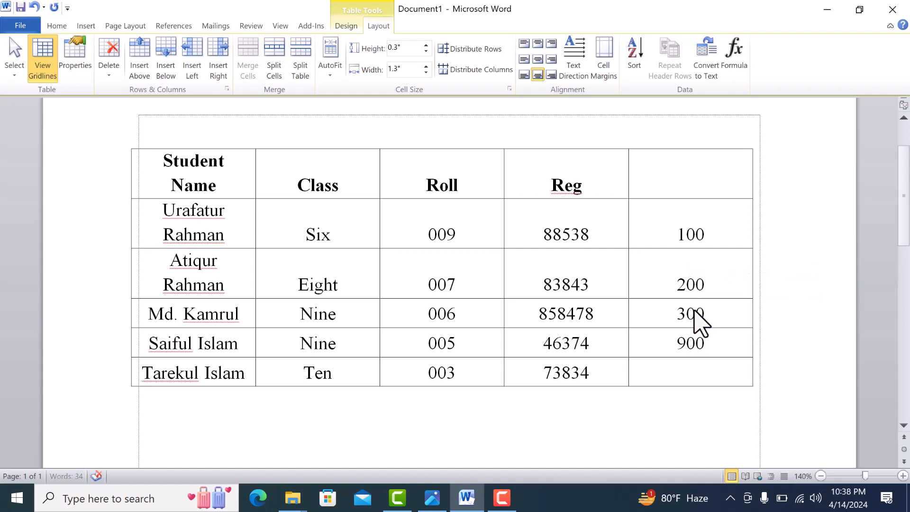
{"action": "type", "text": "00"}
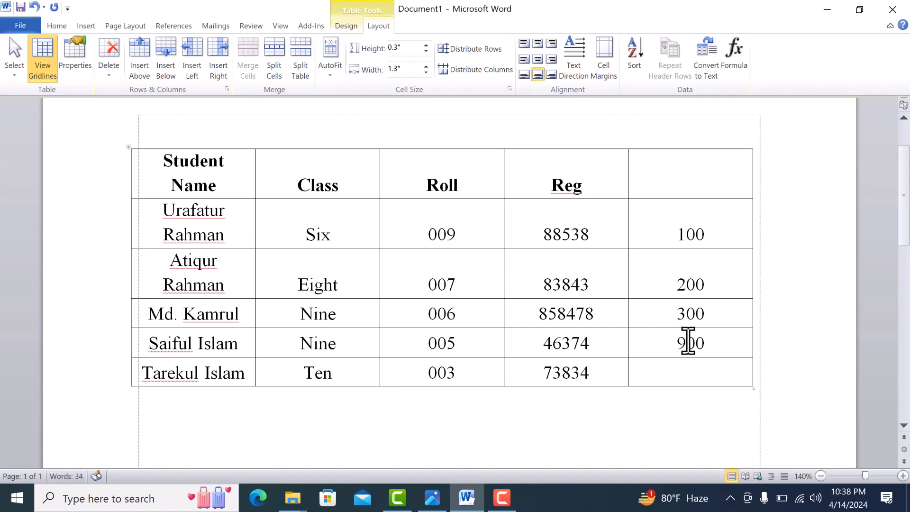
Change the fourth value in the last column to 100 and total the column in its bottom cell with a formula.
{"action": "double_click", "coordinate": [688, 342]}
{"action": "type", "text": "1"}
{"action": "left_click", "coordinate": [697, 371]}
{"action": "left_click", "coordinate": [734, 55]}
{"action": "left_click", "coordinate": [479, 285]}
Replace the total in the last column's bottom cell with a =max(ABOVE) formula.
{"action": "key", "text": "BackSpace"}
{"action": "key", "text": "BackSpace"}
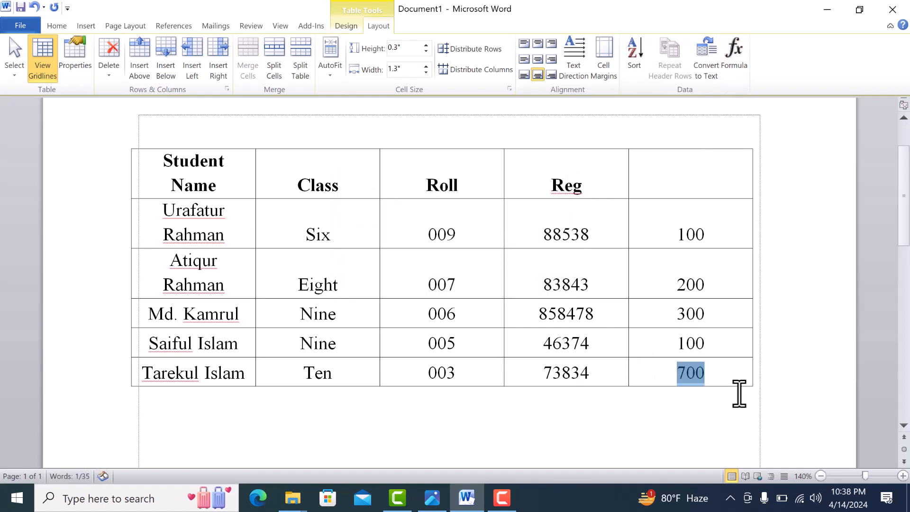
{"action": "left_click", "coordinate": [730, 71]}
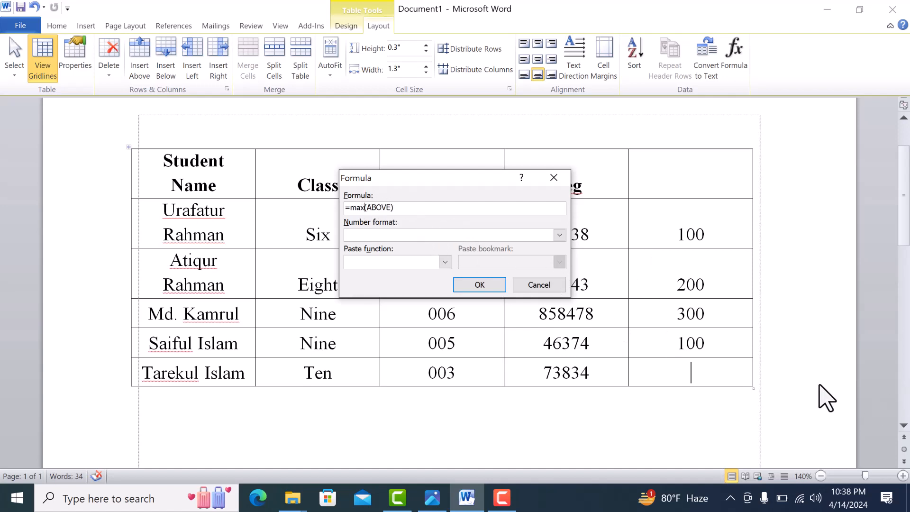
{"action": "left_click", "coordinate": [478, 285]}
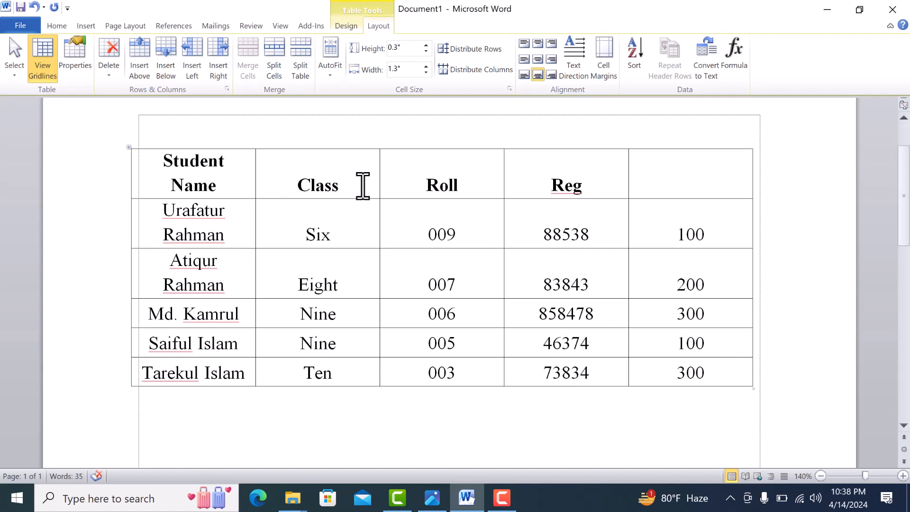
Select the Reg cell containing 88538, extend the selection to its column, and finally select the whole table.
{"action": "left_click", "coordinate": [15, 71]}
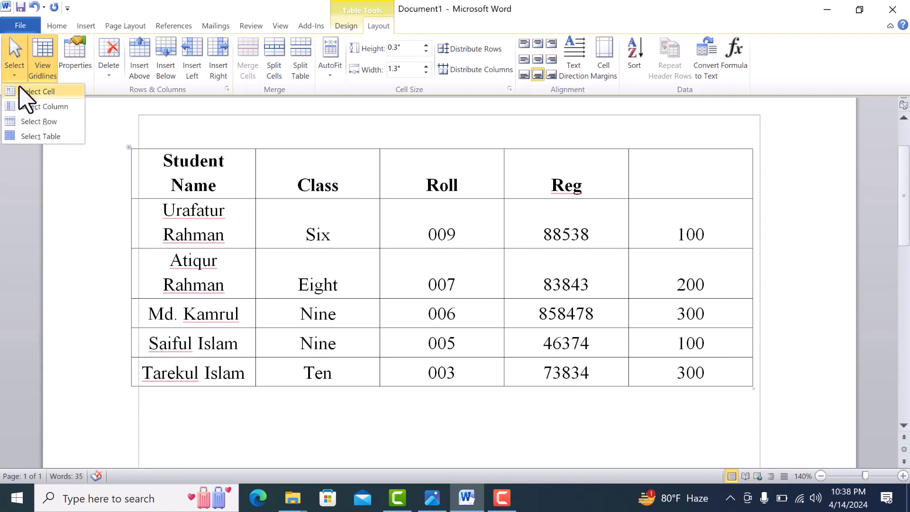
{"action": "left_click", "coordinate": [22, 91]}
{"action": "left_click", "coordinate": [17, 74]}
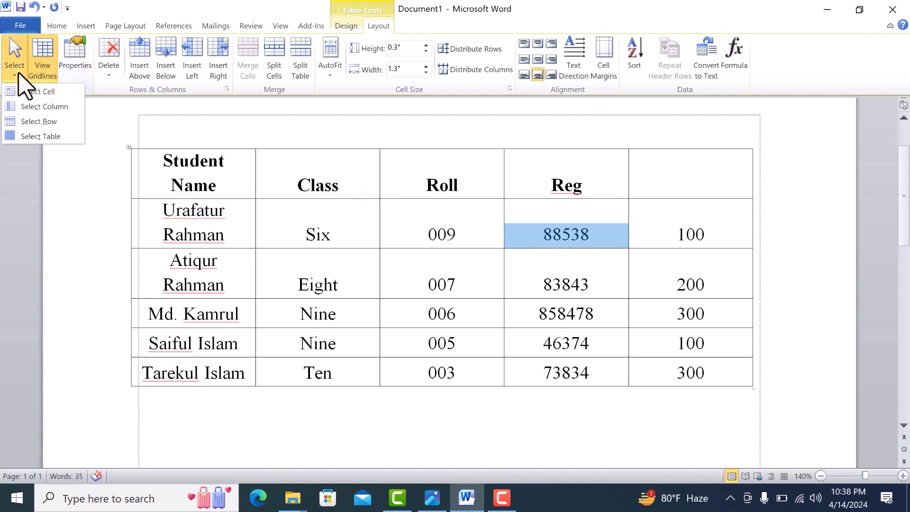
{"action": "left_click", "coordinate": [28, 106]}
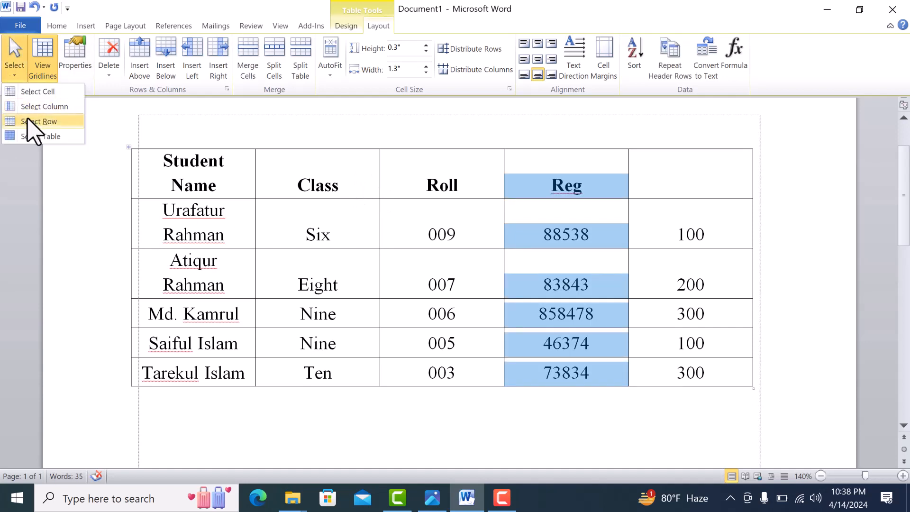
{"action": "left_click", "coordinate": [27, 135]}
{"action": "left_click", "coordinate": [11, 76]}
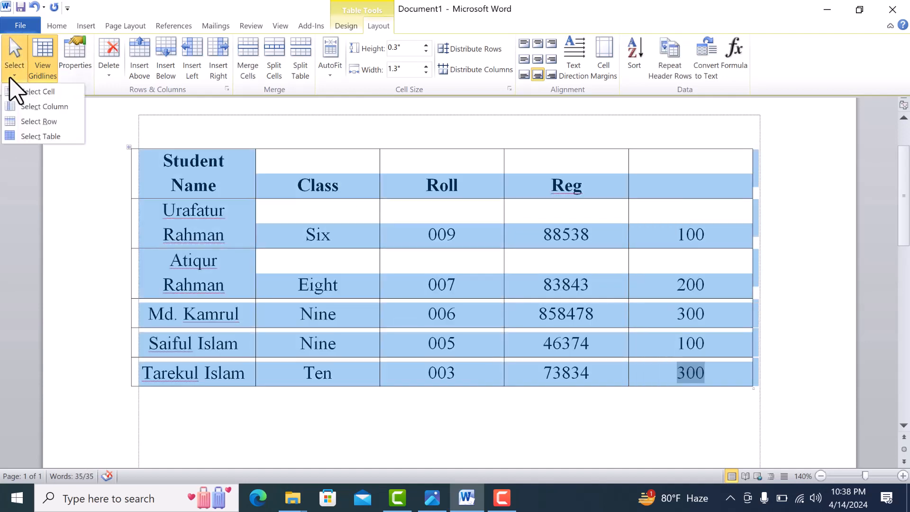
{"action": "left_click", "coordinate": [45, 136]}
Look through the table's properties for row, column, cell and alternative text from a cell in the Reg column, and close them.
{"action": "left_click", "coordinate": [553, 214]}
{"action": "left_click", "coordinate": [76, 67]}
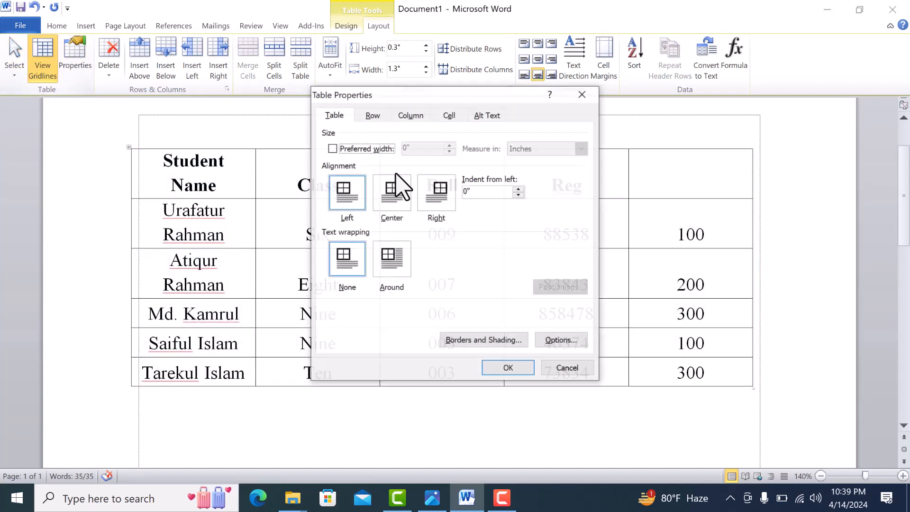
{"action": "left_click", "coordinate": [377, 118]}
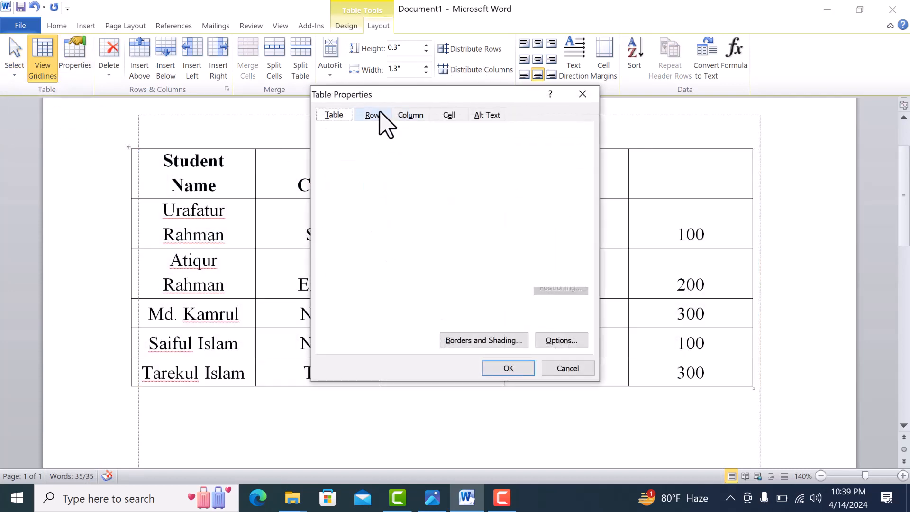
{"action": "left_click", "coordinate": [407, 117]}
{"action": "left_click", "coordinate": [454, 117]}
{"action": "left_click", "coordinate": [472, 115]}
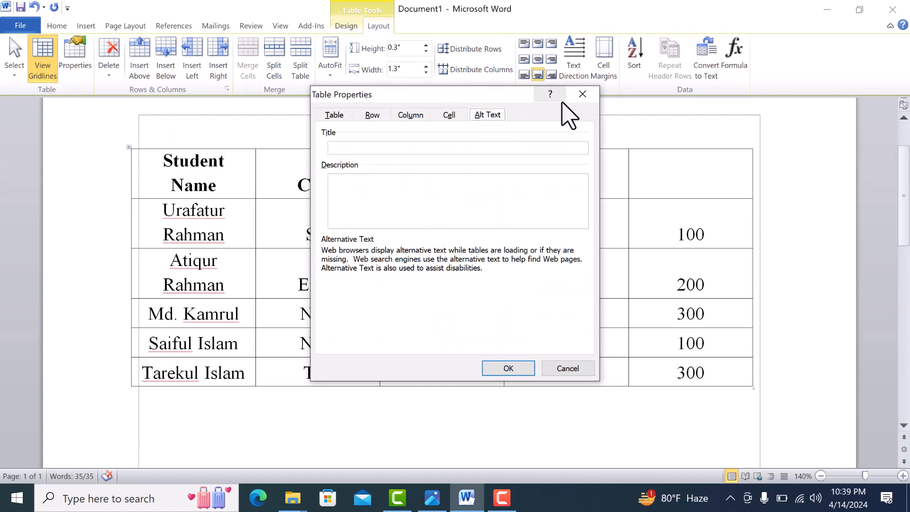
{"action": "left_click", "coordinate": [583, 93]}
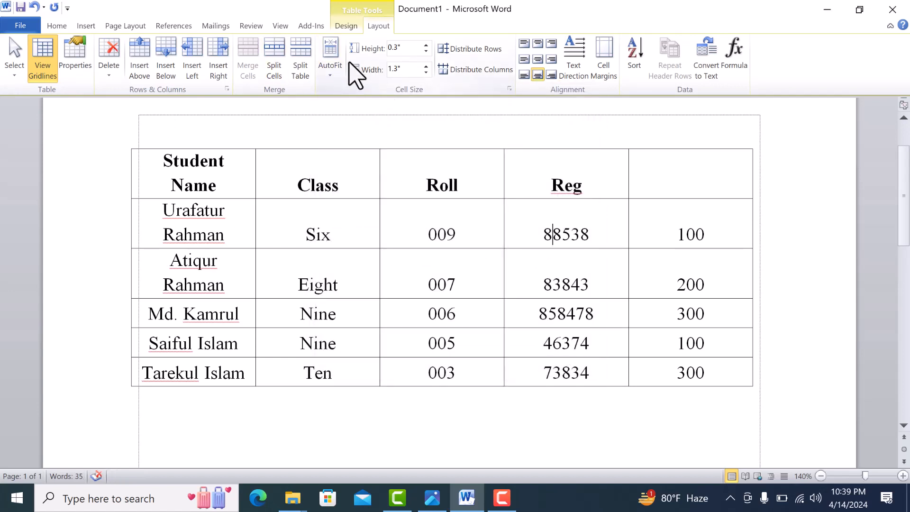
{"action": "left_click", "coordinate": [498, 259]}
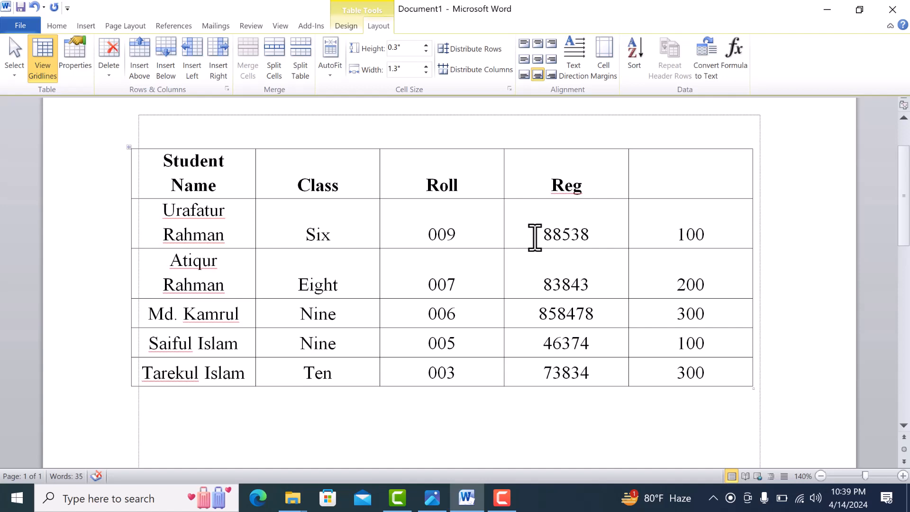
{"action": "left_click", "coordinate": [503, 499]}
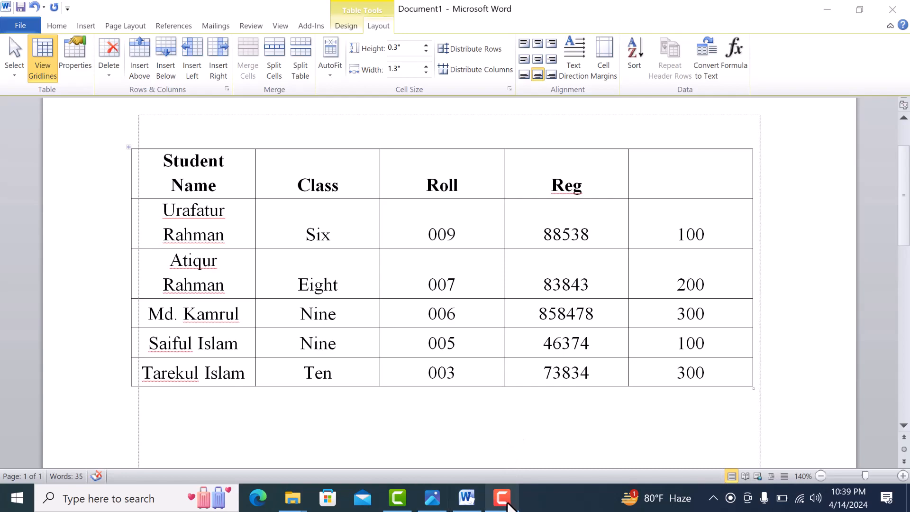